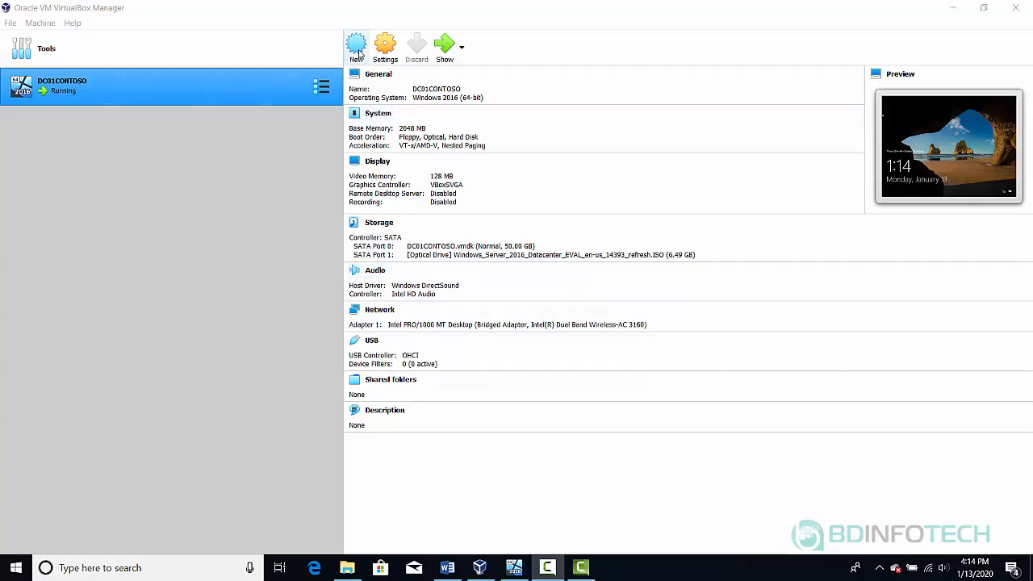
# Create a new virtual machine named WKS-1 with version Windows 10 (64-bit)
pyautogui.click(359, 58)
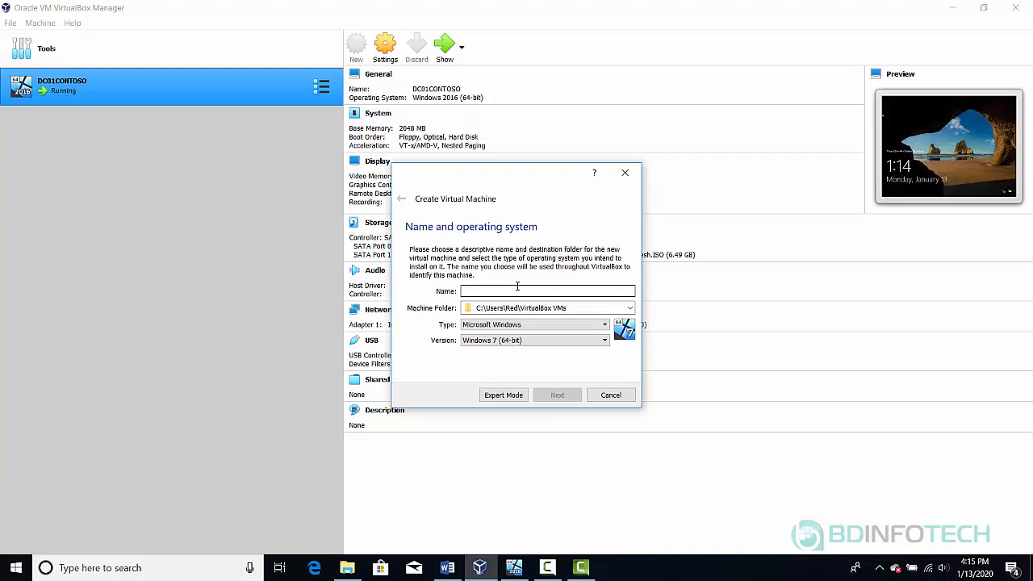
pyautogui.write('Wi')
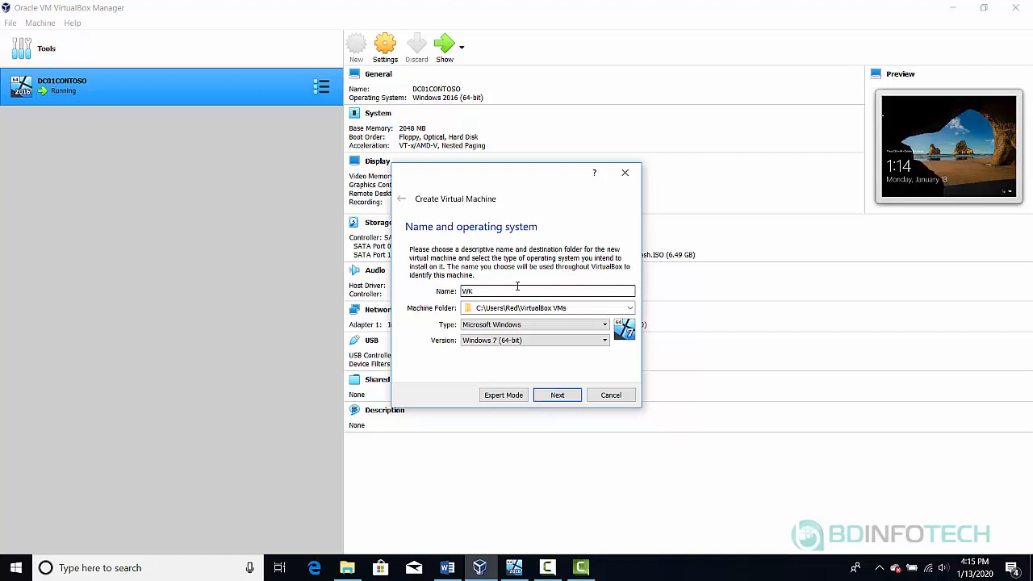
pyautogui.write('S-1')
pyautogui.click(578, 341)
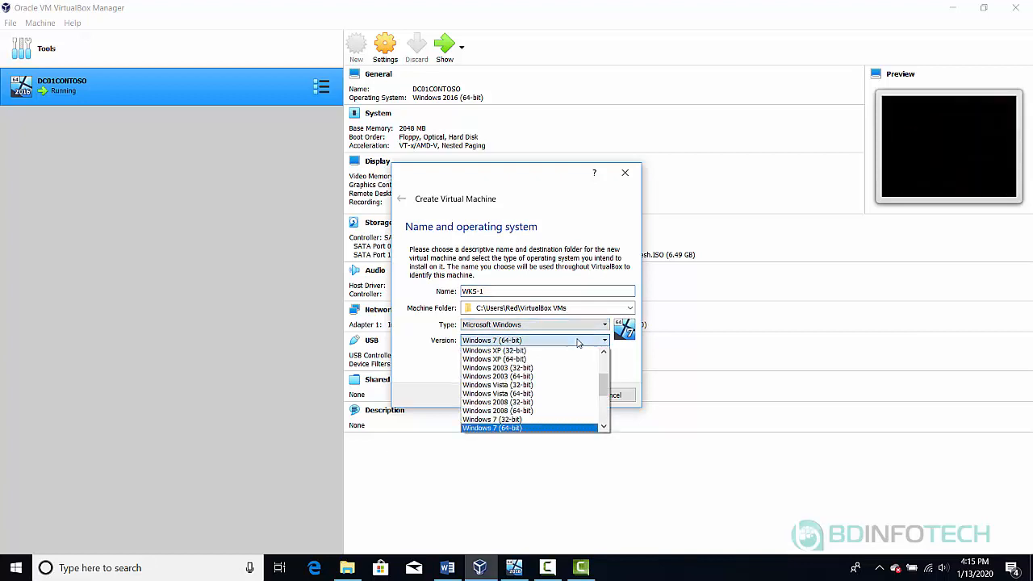
pyautogui.click(605, 428)
pyautogui.click(605, 428)
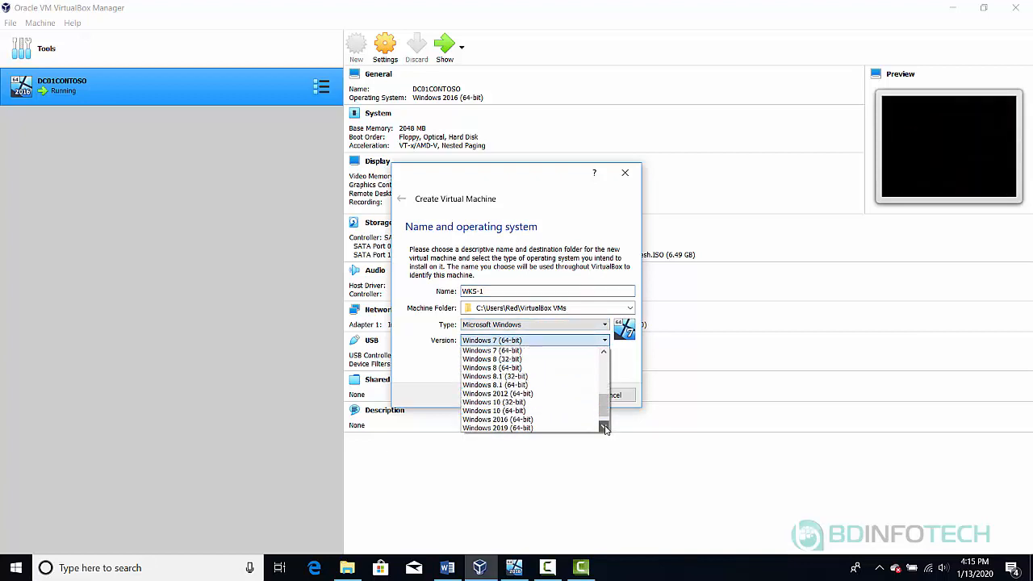
pyautogui.click(605, 428)
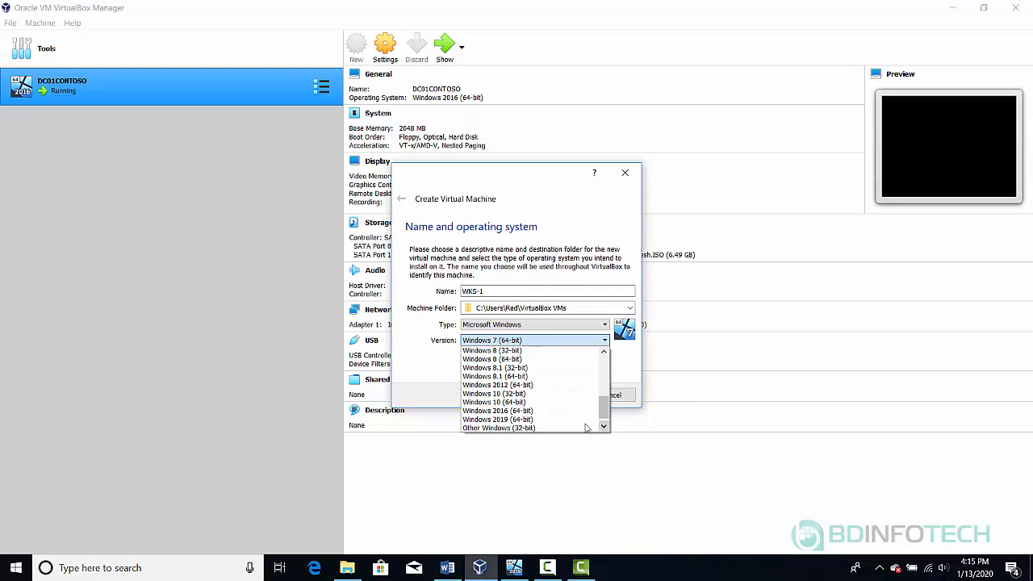
pyautogui.click(520, 402)
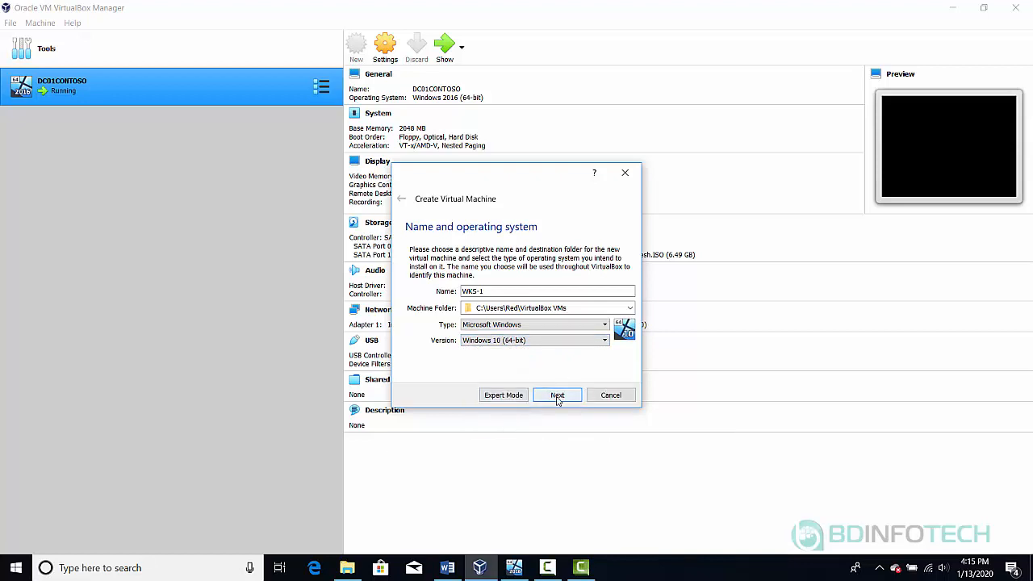
# Keep 2048 MB of memory and choose to create a new virtual hard disk now
pyautogui.click(563, 395)
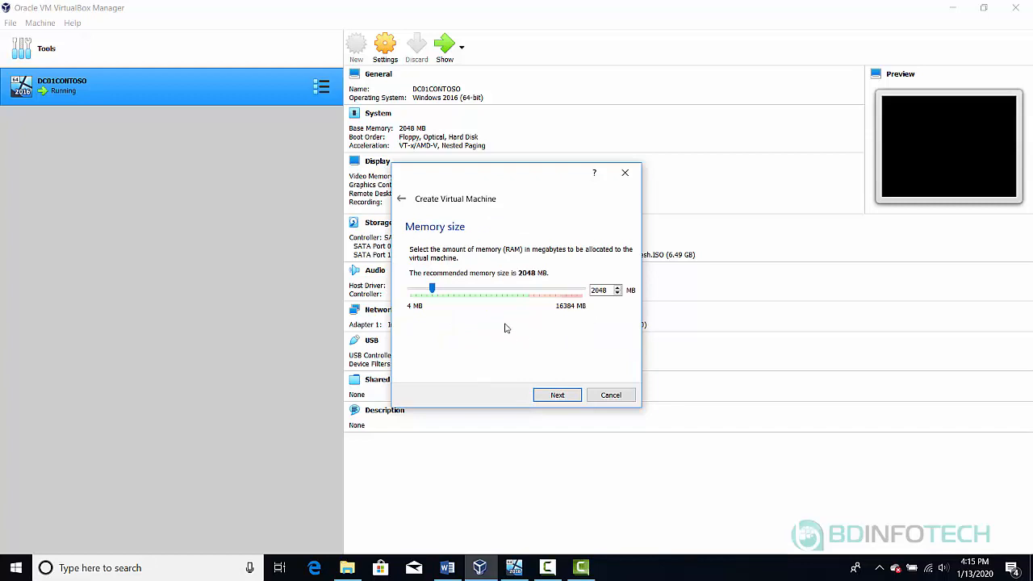
pyautogui.click(560, 399)
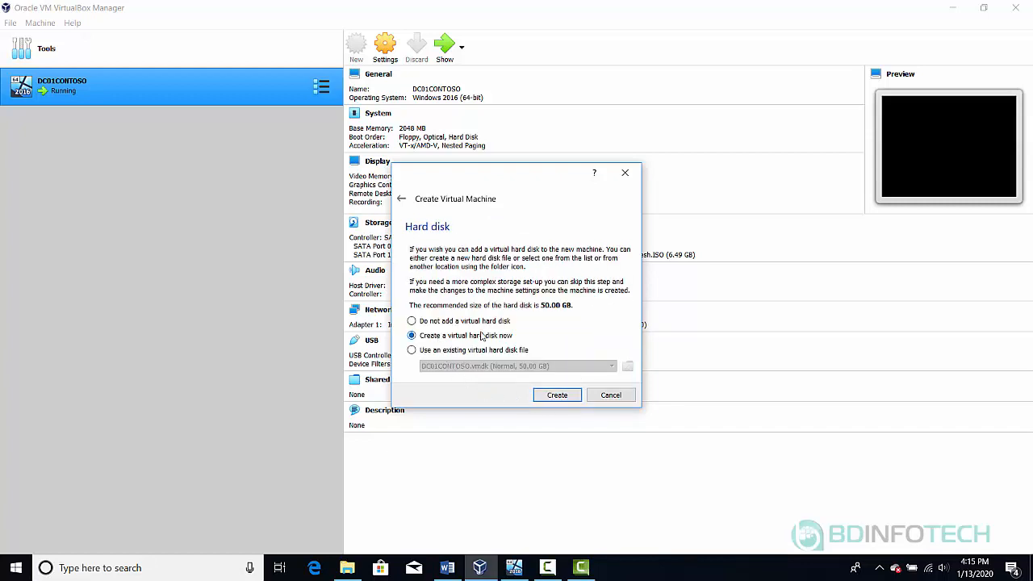
pyautogui.click(557, 395)
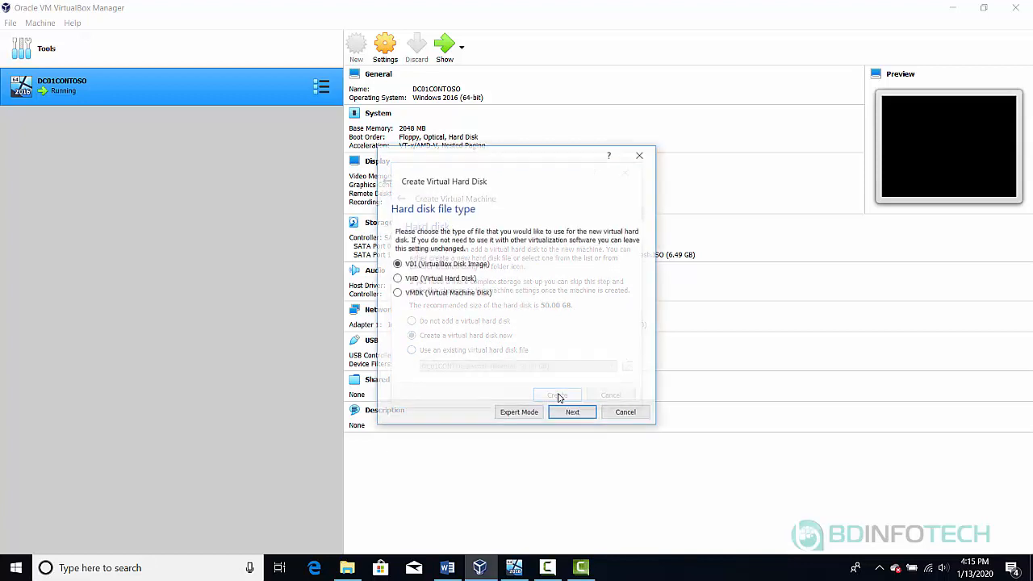
# Create the WKS-1 disk as a dynamically allocated 50 GB VMDK file
pyautogui.click(397, 295)
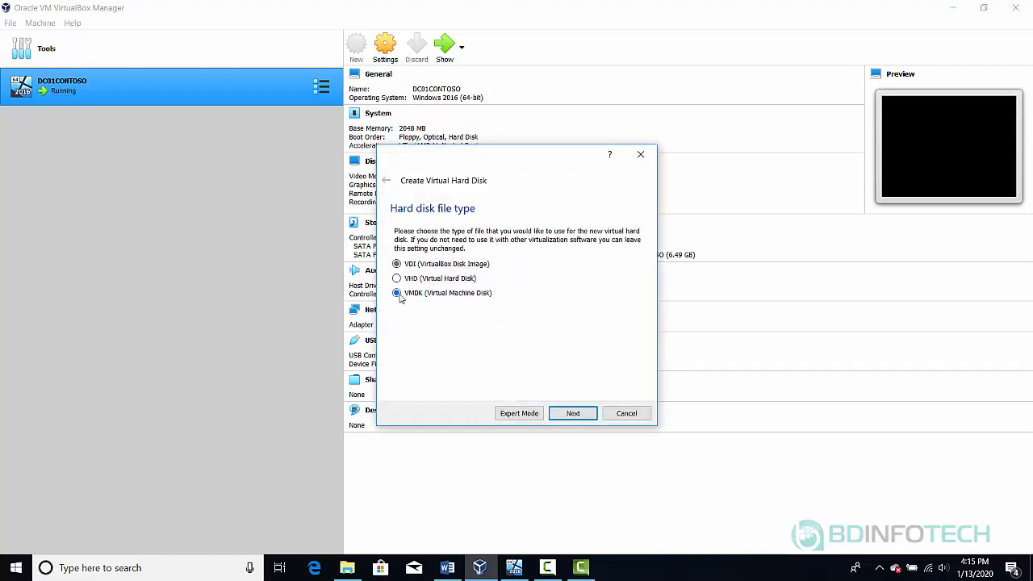
pyautogui.click(572, 414)
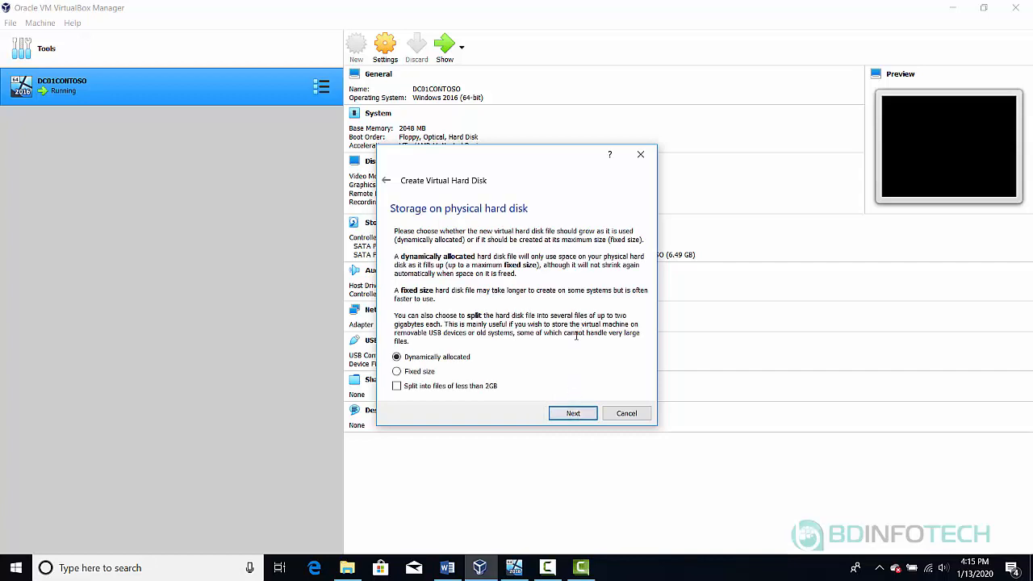
pyautogui.click(573, 413)
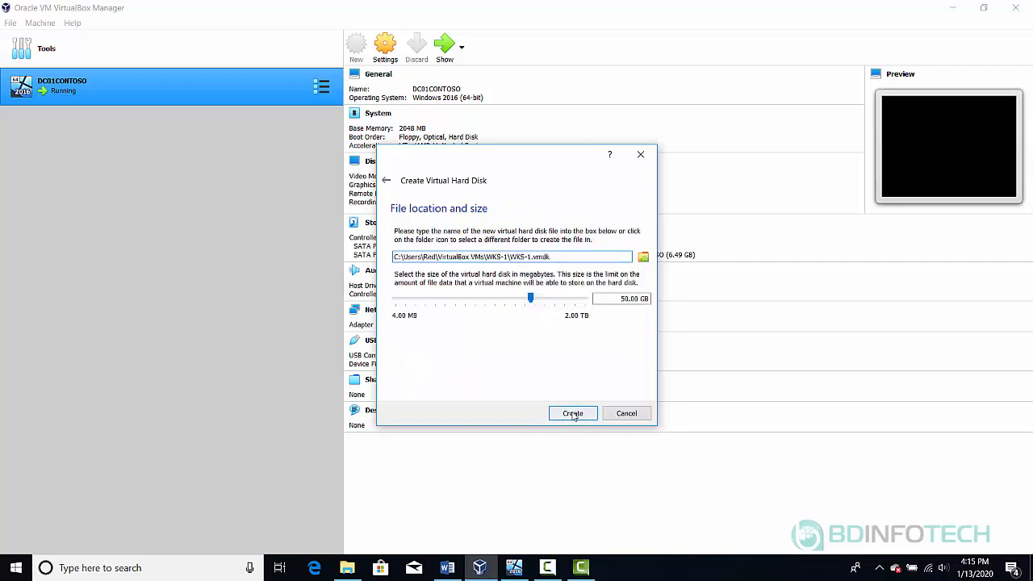
pyautogui.click(573, 414)
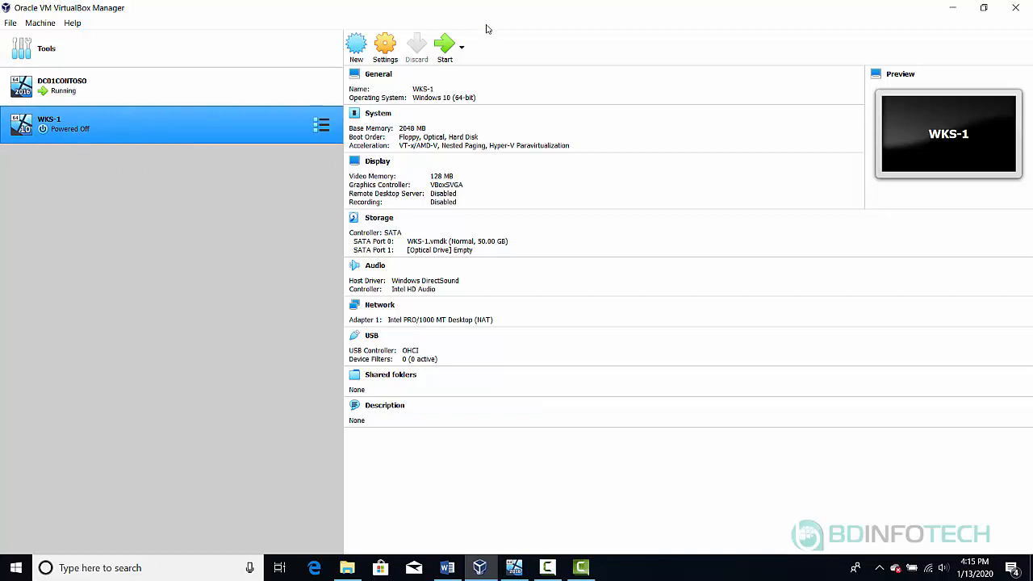
# Start WKS-1 booting from the 18363 19h2 Windows client ISO in D:\Installers
pyautogui.click(446, 54)
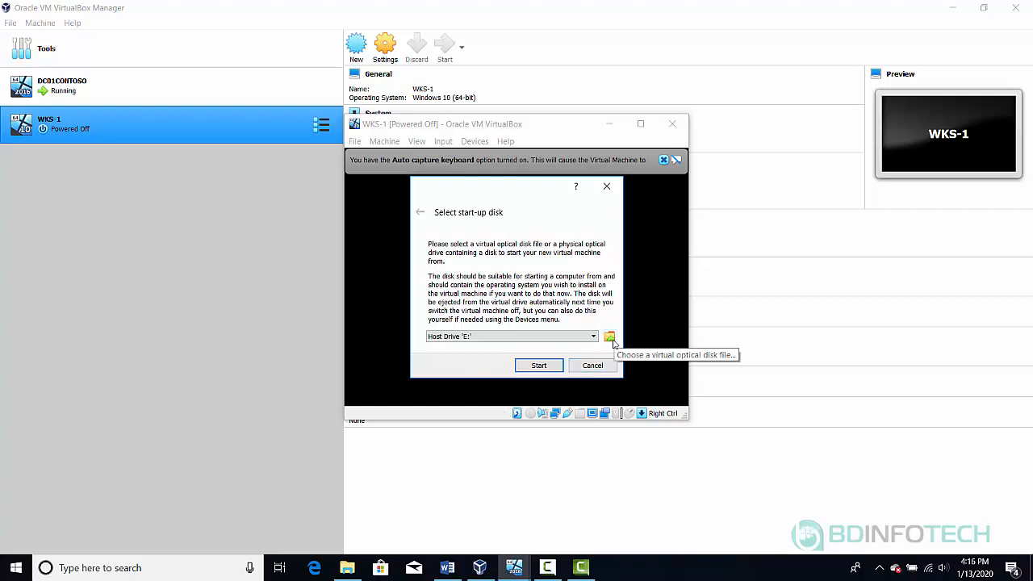
pyautogui.click(611, 340)
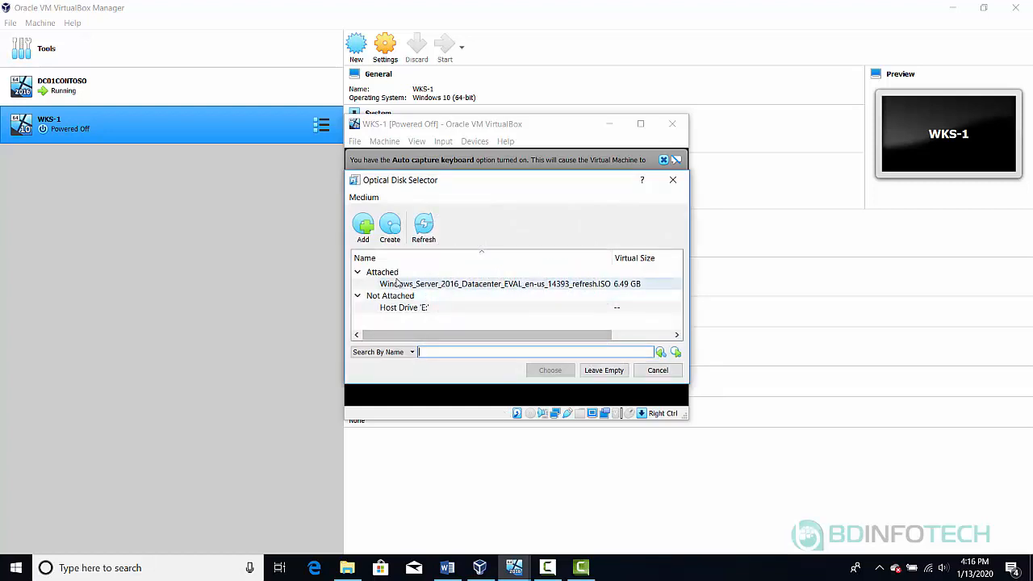
pyautogui.click(364, 229)
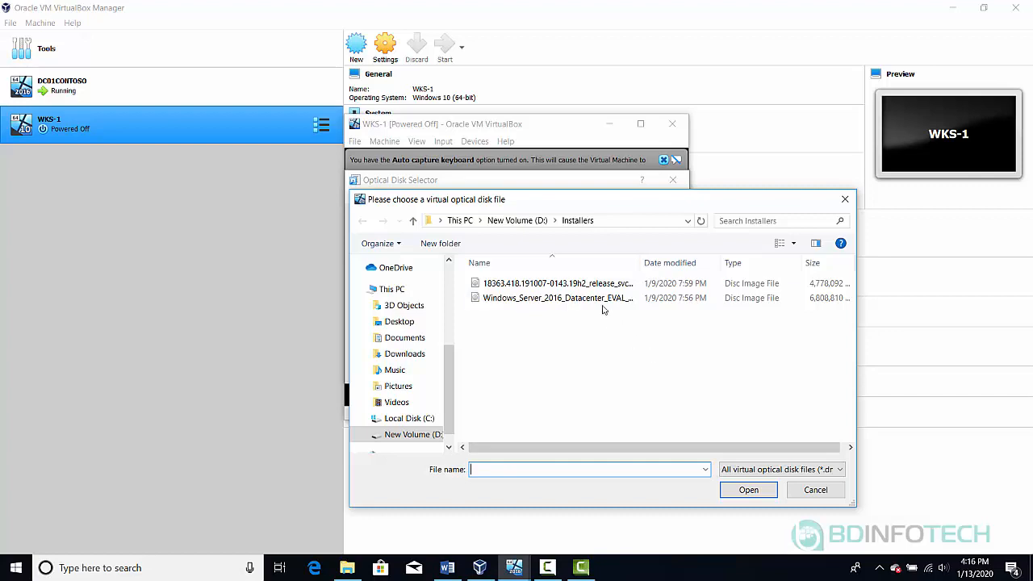
pyautogui.click(588, 284)
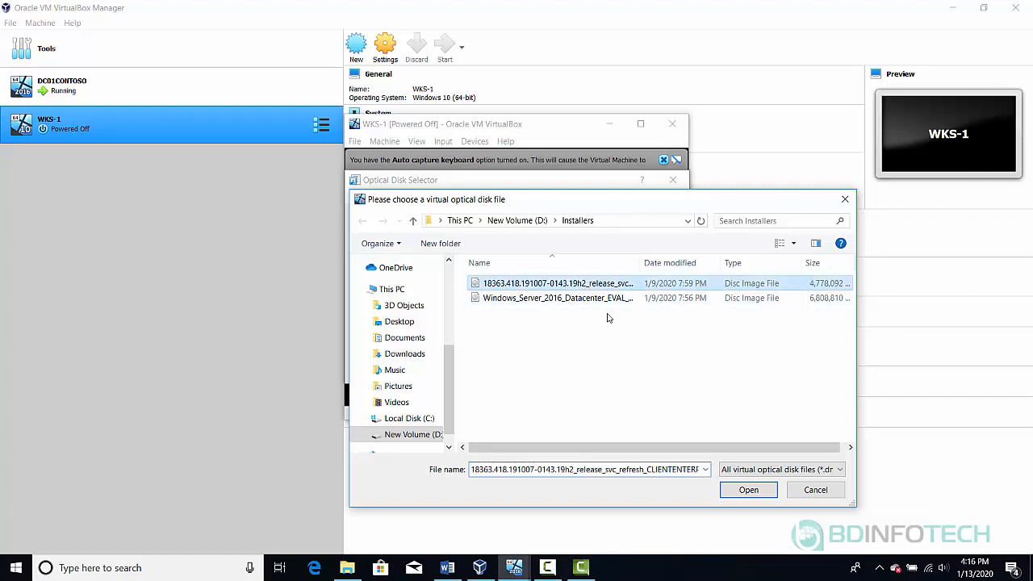
pyautogui.click(748, 491)
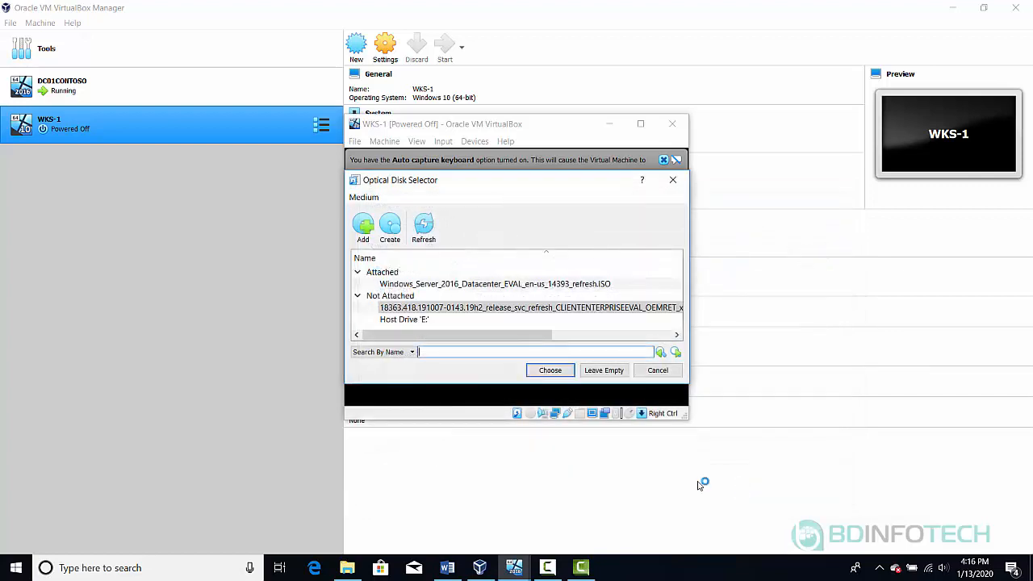
pyautogui.click(556, 371)
pyautogui.click(540, 365)
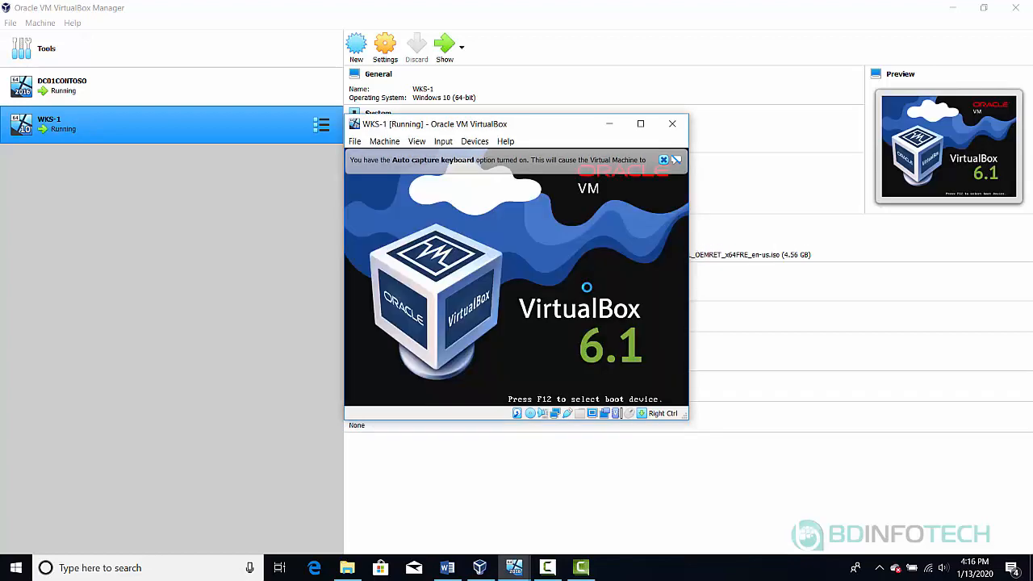
# Dismiss the keyboard auto-capture and mouse pointer integration notices while Windows Setup loads
pyautogui.click(666, 163)
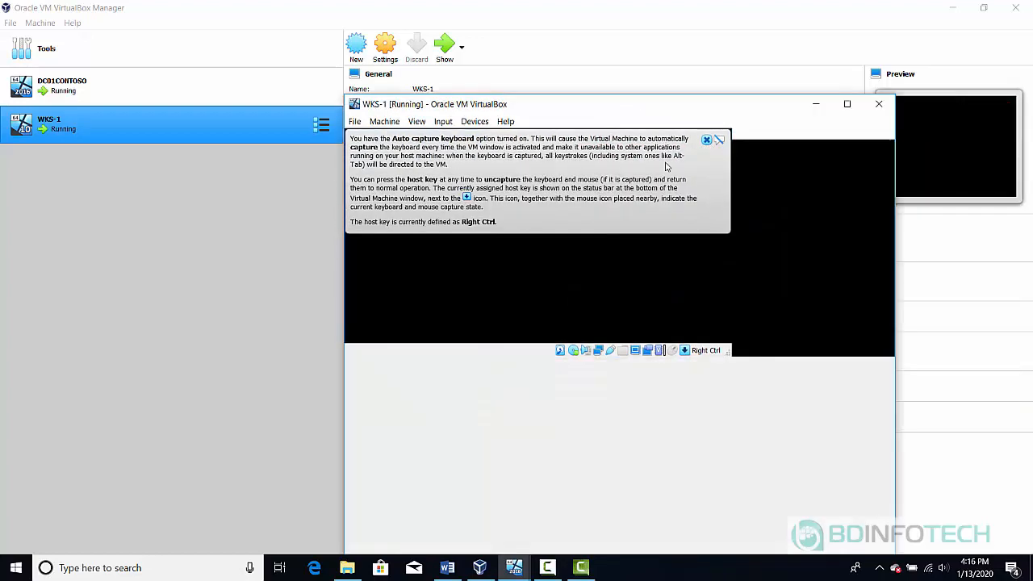
pyautogui.click(872, 139)
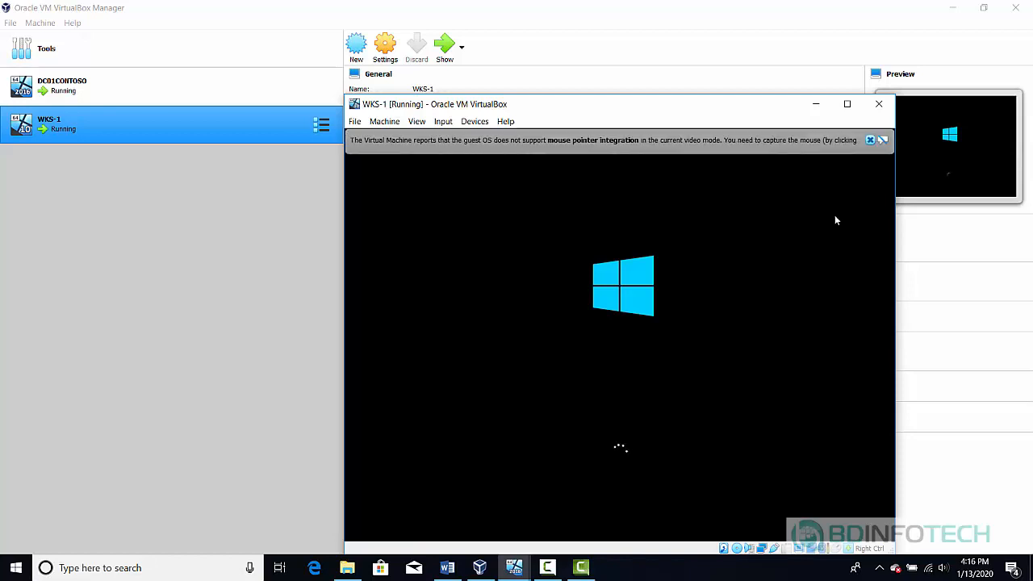
pyautogui.click(870, 140)
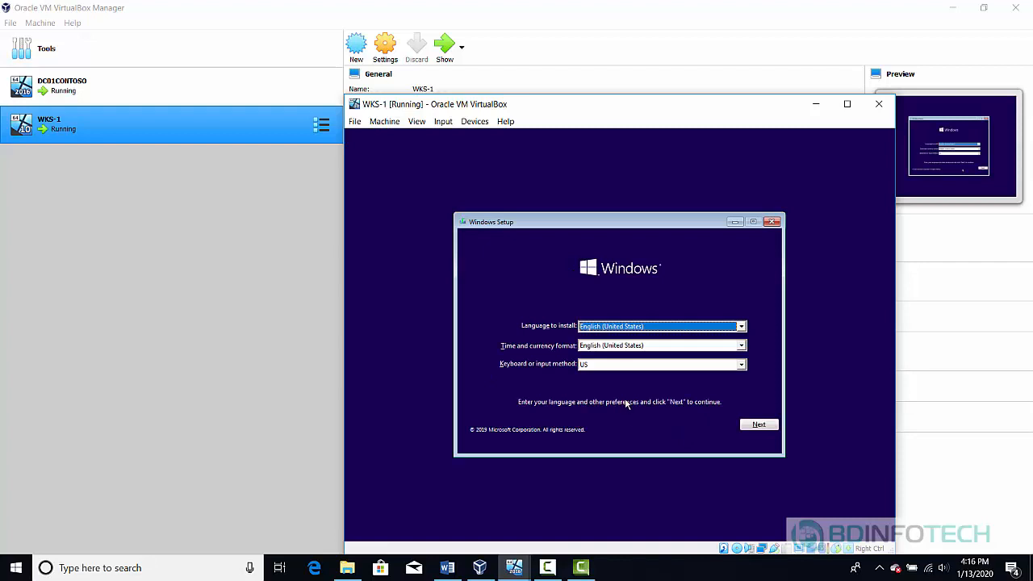
# Keep English (United States), choose Install now, and accept the license terms
pyautogui.click(754, 426)
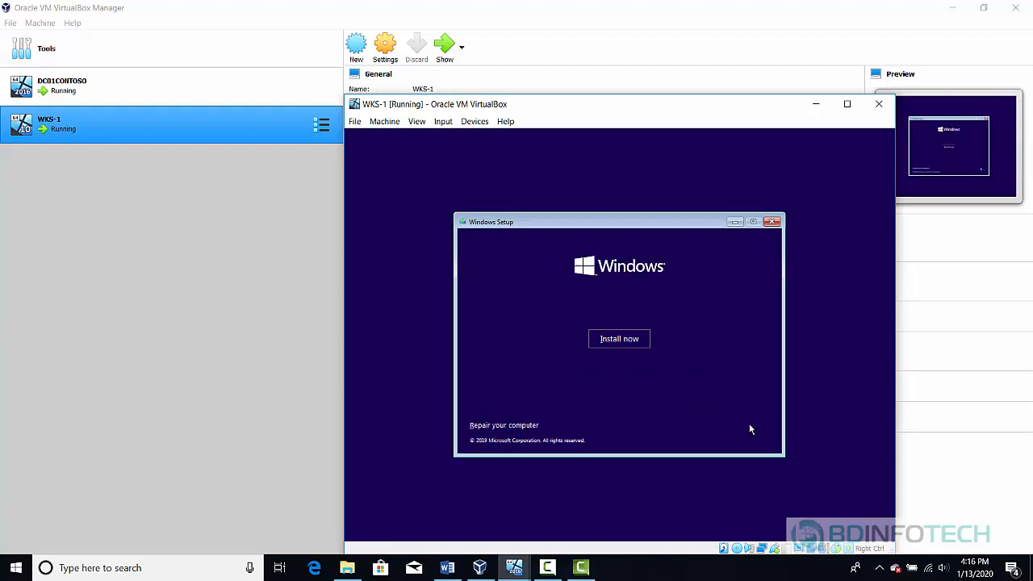
pyautogui.click(615, 343)
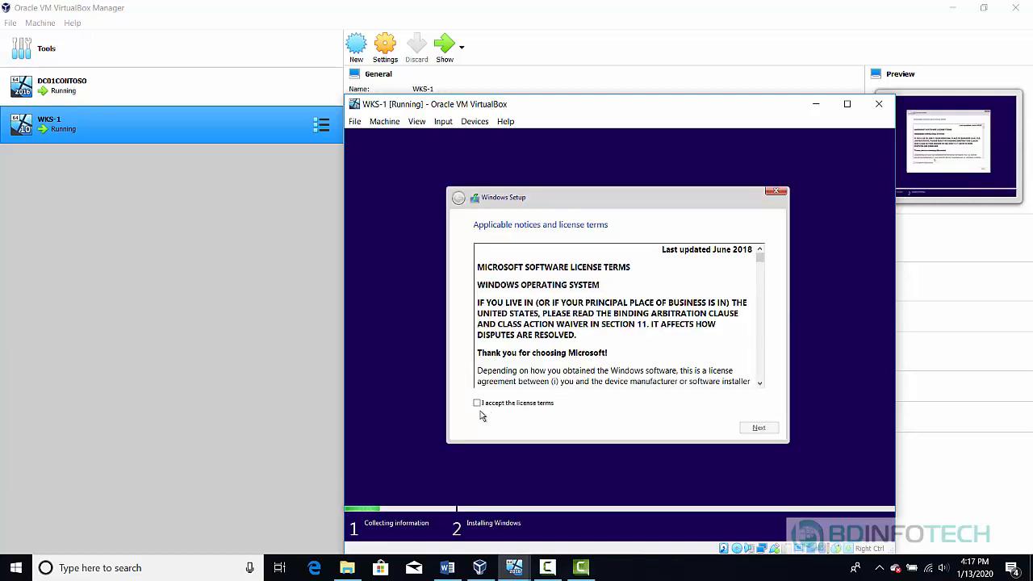
pyautogui.click(512, 407)
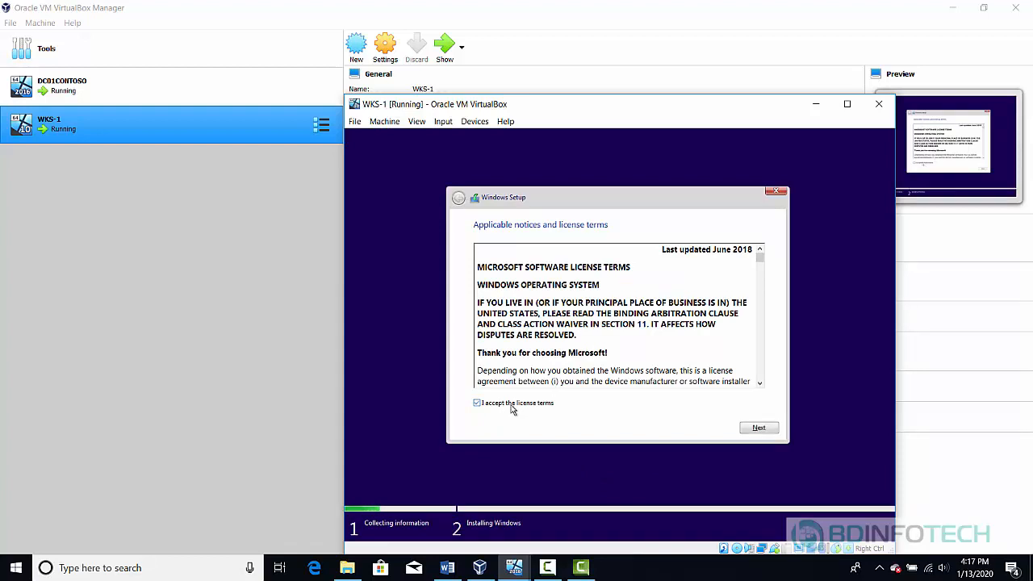
pyautogui.click(753, 430)
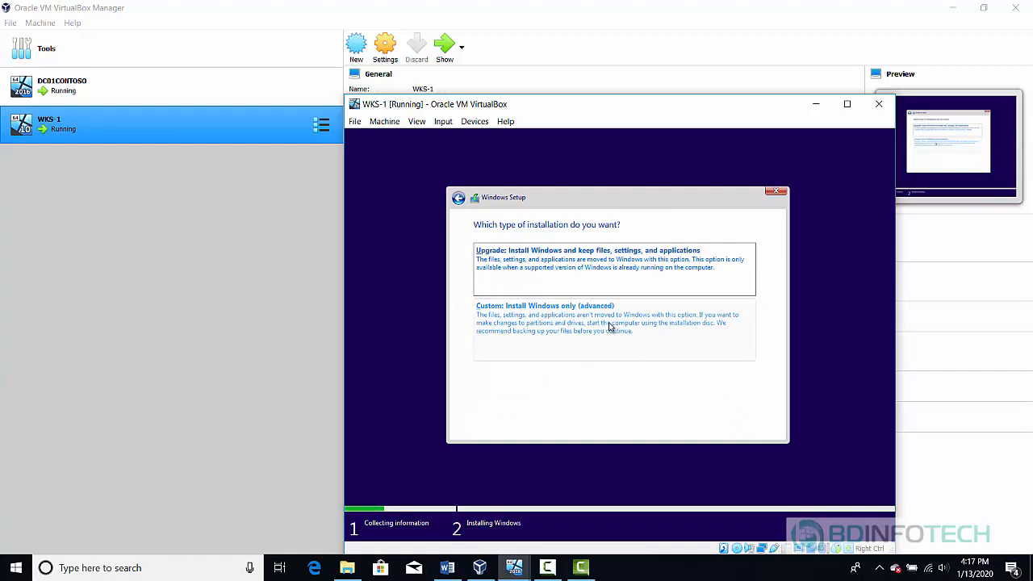
# Choose a custom install onto the 50 GB unallocated drive and let Windows install
pyautogui.click(611, 326)
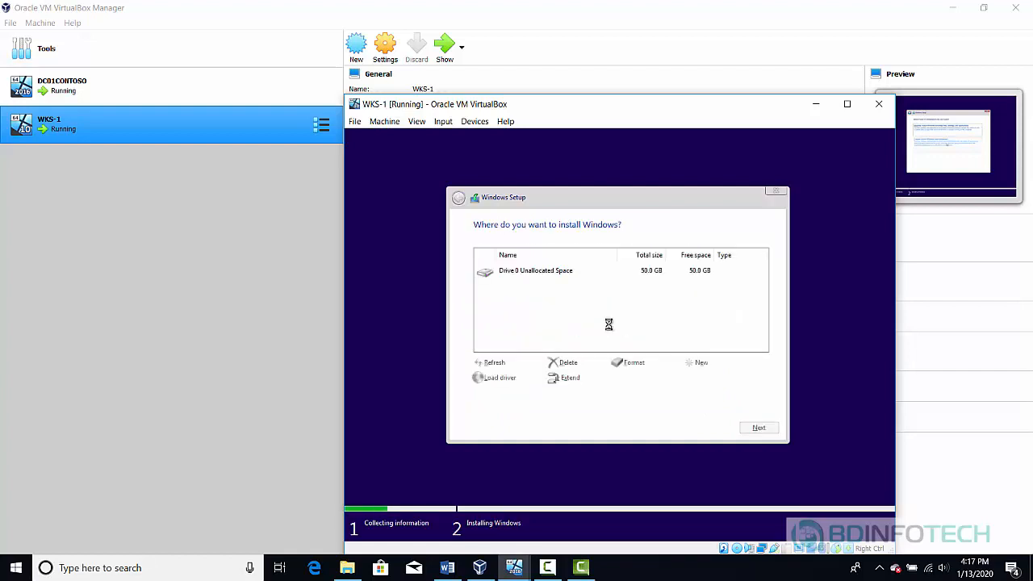
pyautogui.click(758, 427)
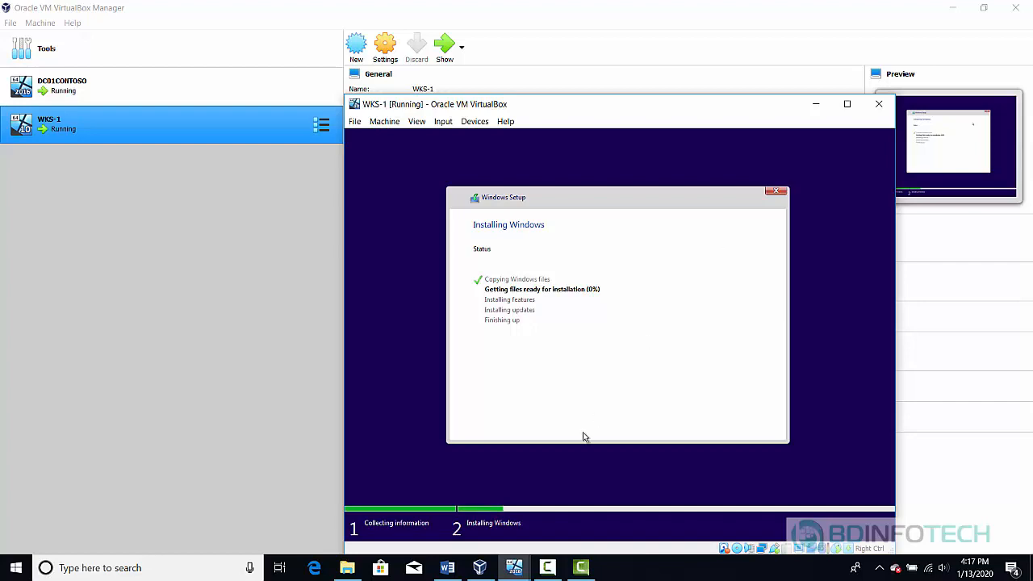
pyautogui.moveTo(548, 568)
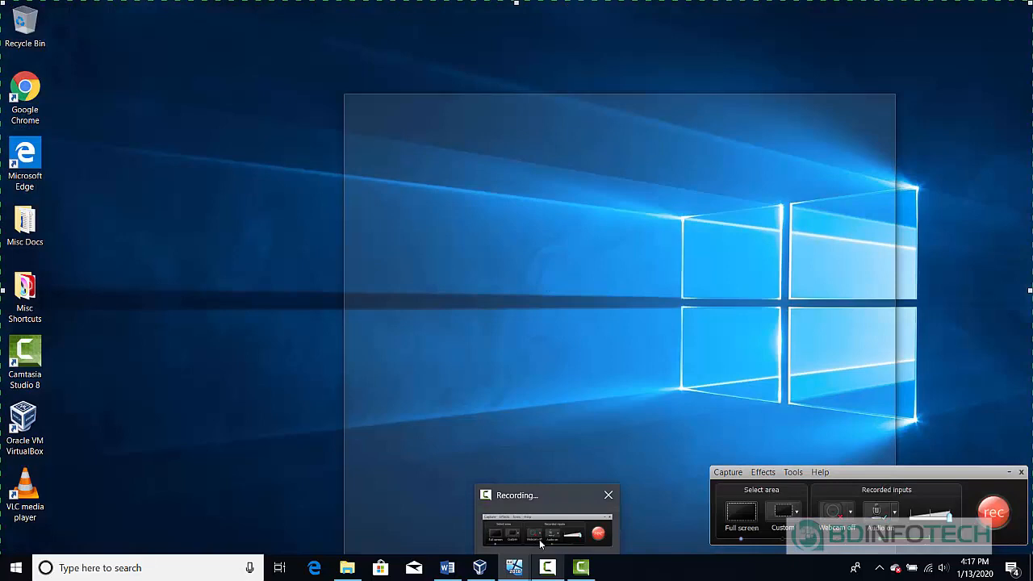
pyautogui.click(540, 545)
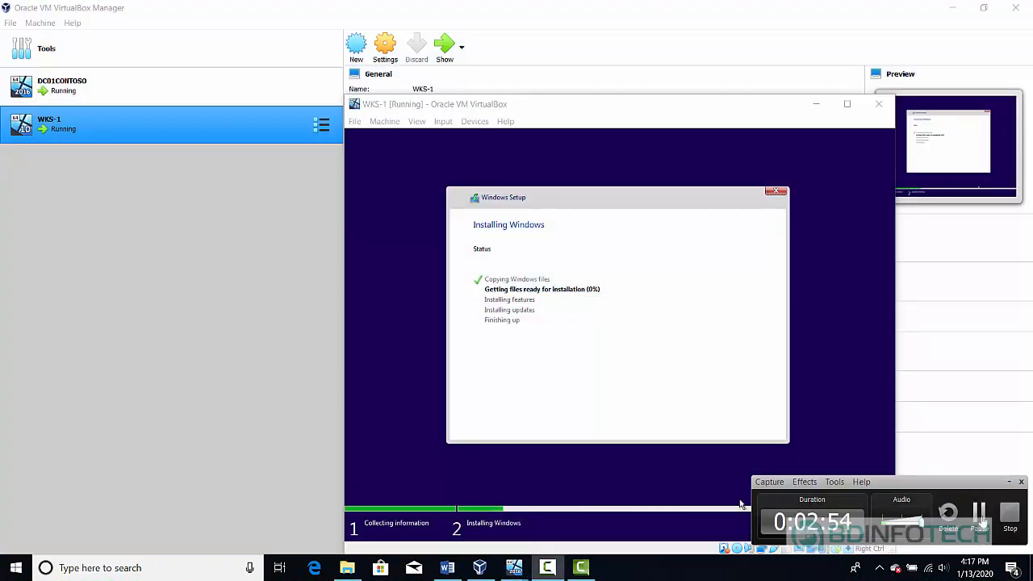
pyautogui.click(979, 516)
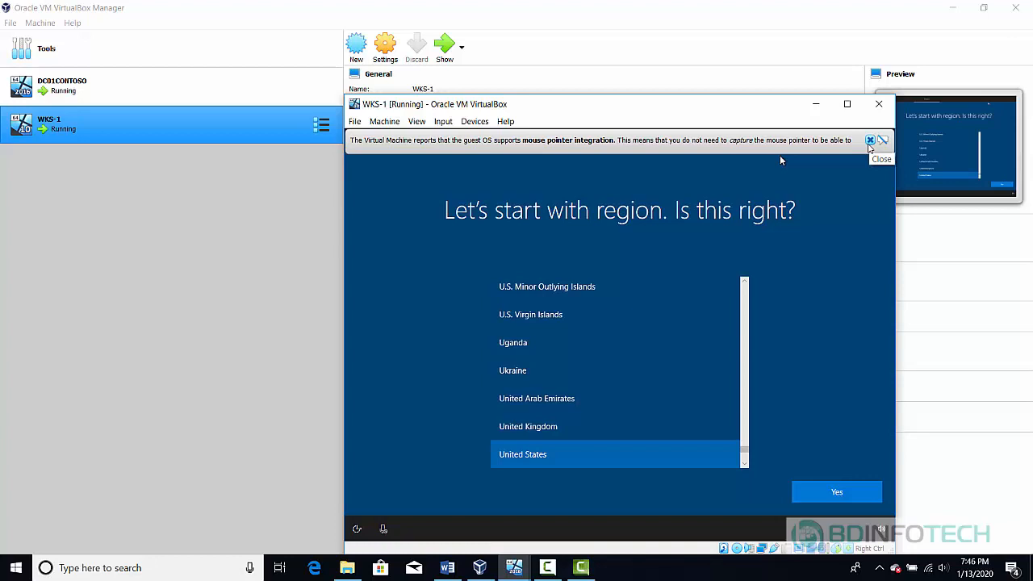
# Confirm United States region and US keyboard layout, skipping a second layout
pyautogui.click(869, 141)
pyautogui.click(841, 498)
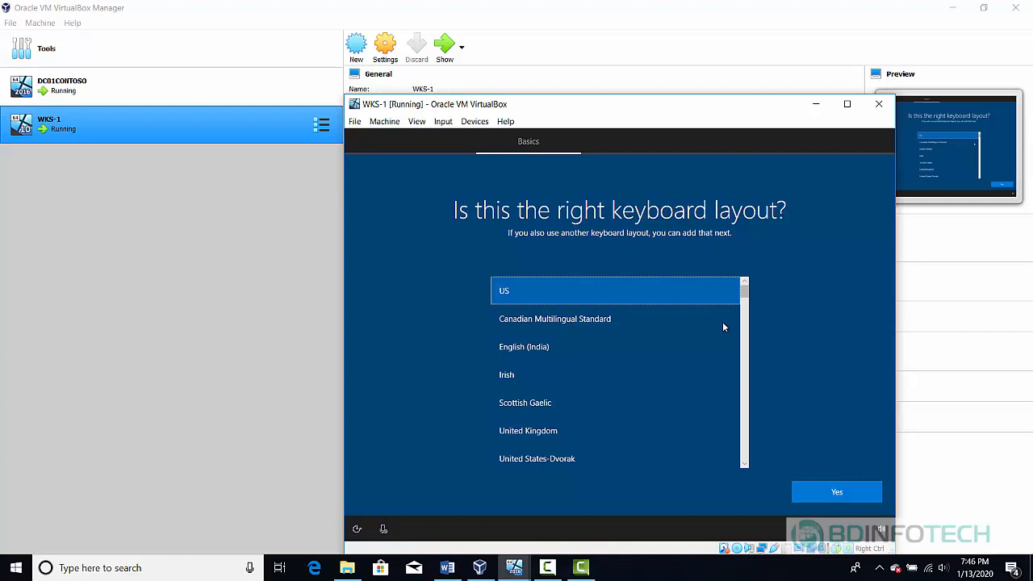
pyautogui.click(837, 493)
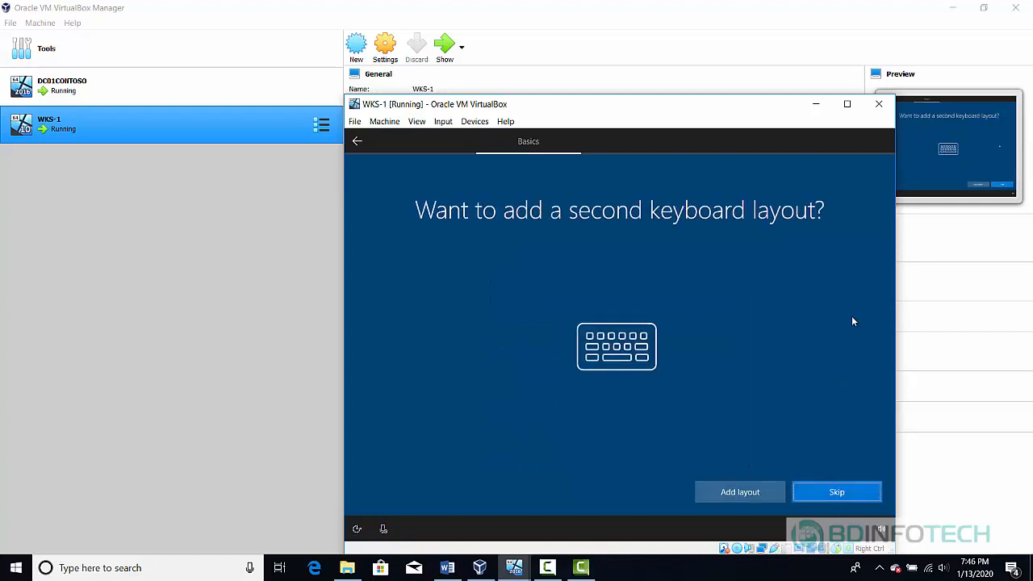
pyautogui.click(839, 490)
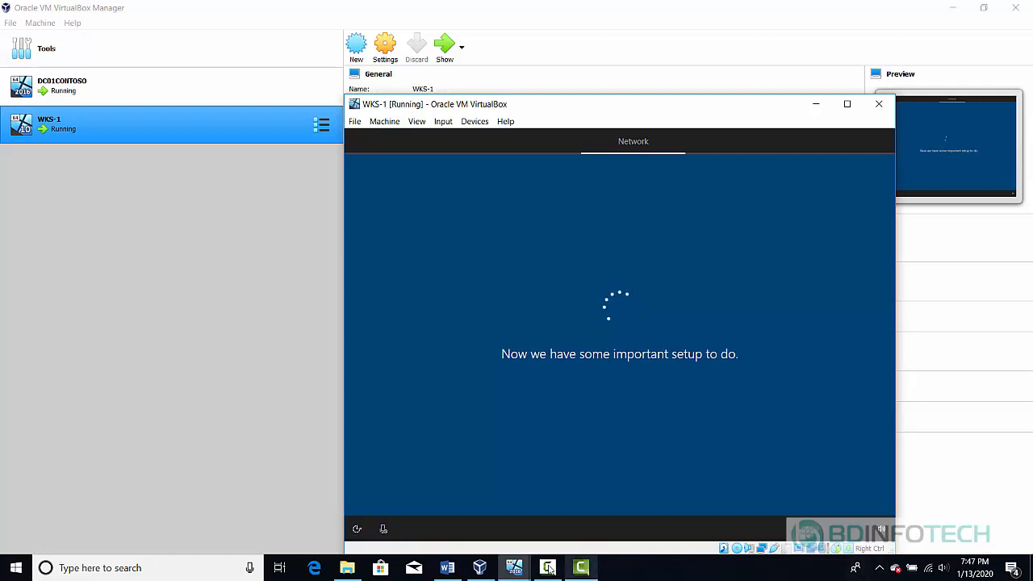
# Choose 'Domain join instead' on the Sign in with Microsoft page
pyautogui.moveTo(548, 568)
pyautogui.moveTo(578, 540)
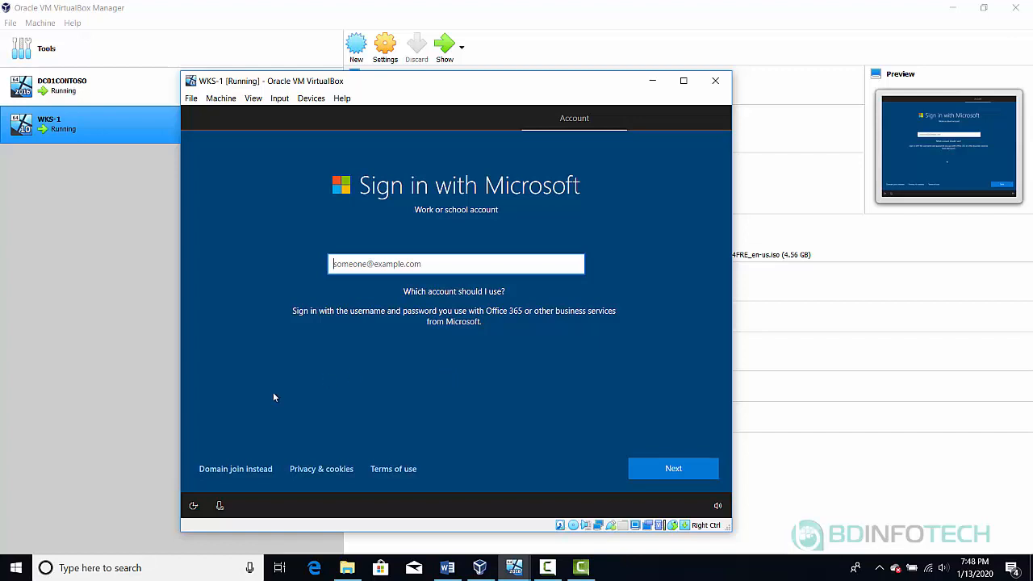
pyautogui.click(246, 472)
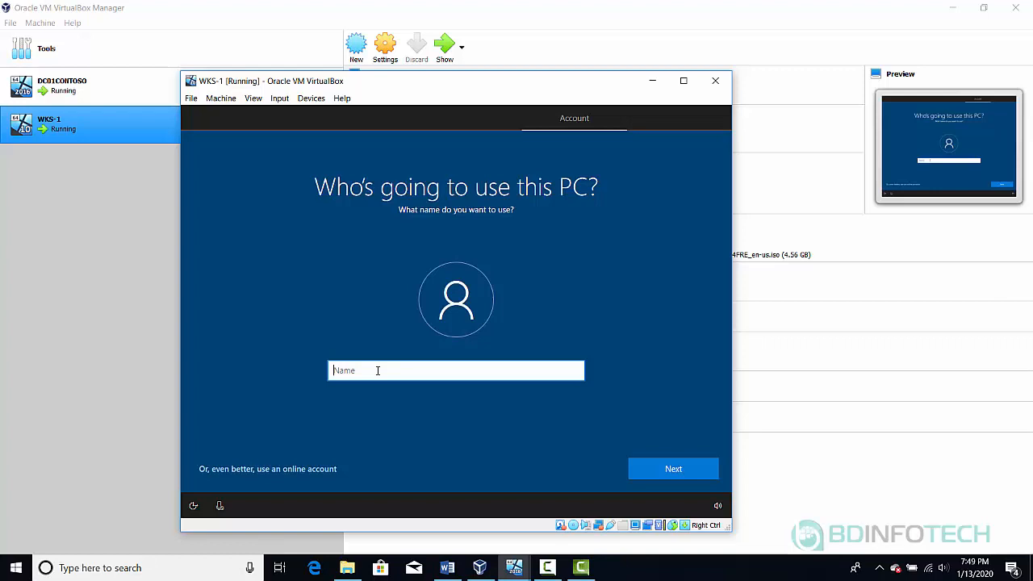
# Enter the local account user name, then type and confirm the account password
pyautogui.write('Green')
pyautogui.click(674, 476)
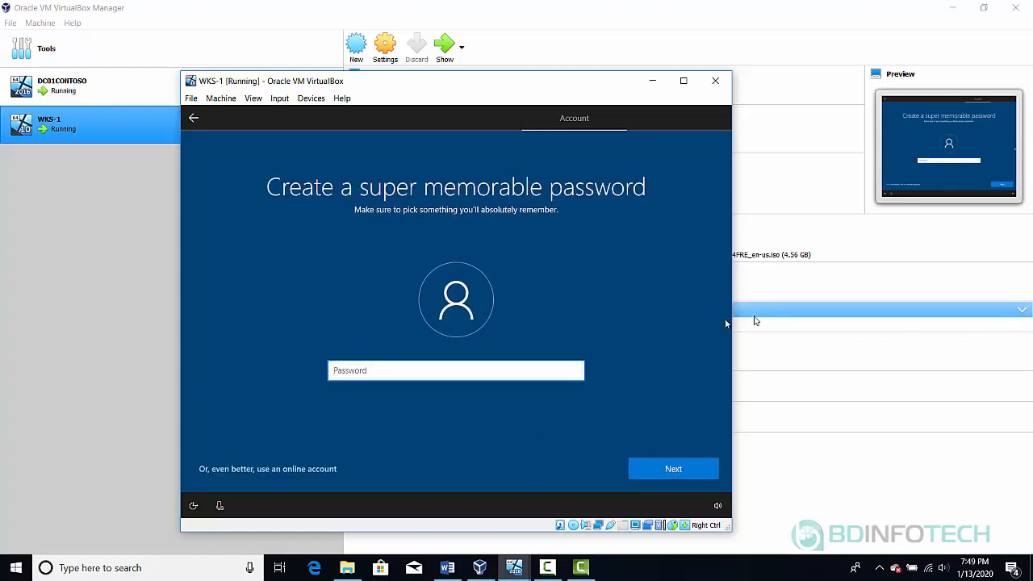
pyautogui.write('Pa$$w0rd!')
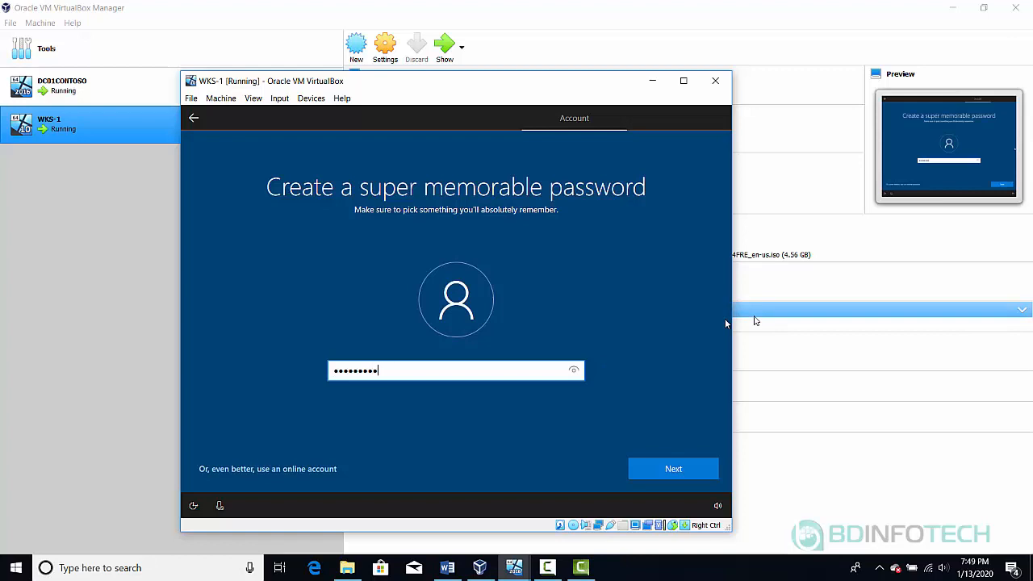
pyautogui.click(670, 470)
pyautogui.write('P')
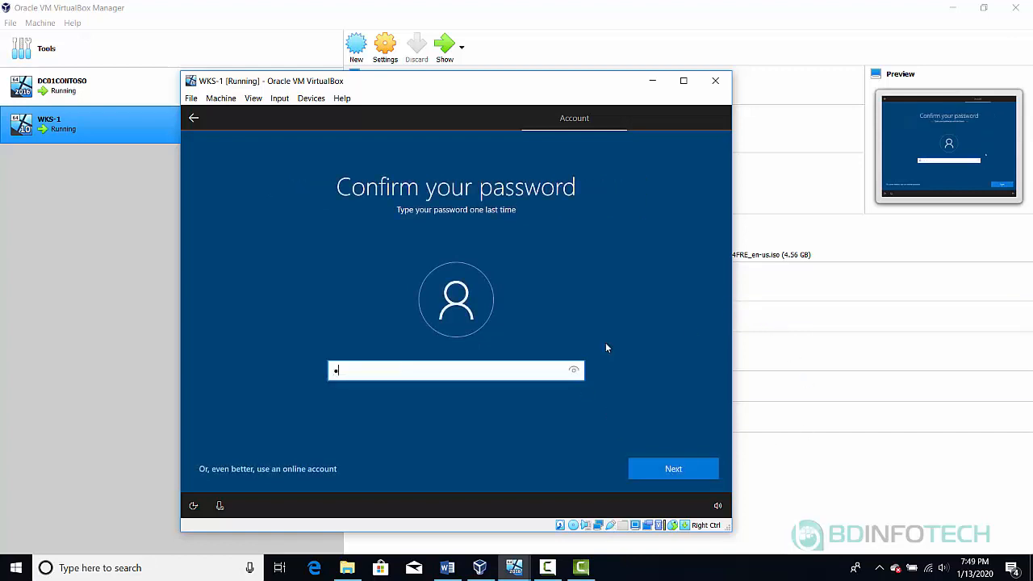
pyautogui.write('a$$w0rd!')
pyautogui.click(657, 470)
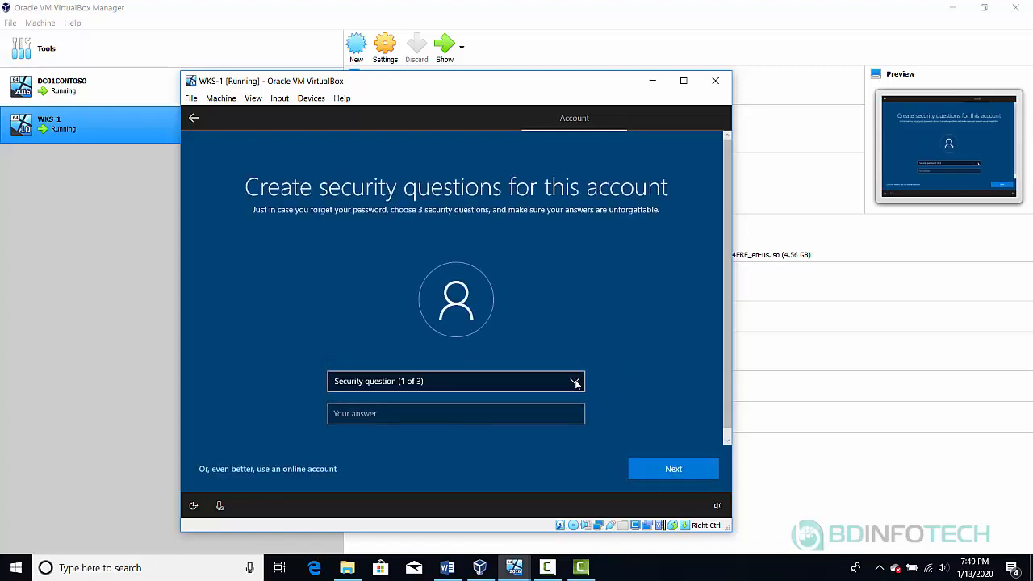
# Set the first security question to the first pet's name and enter an answer
pyautogui.click(576, 384)
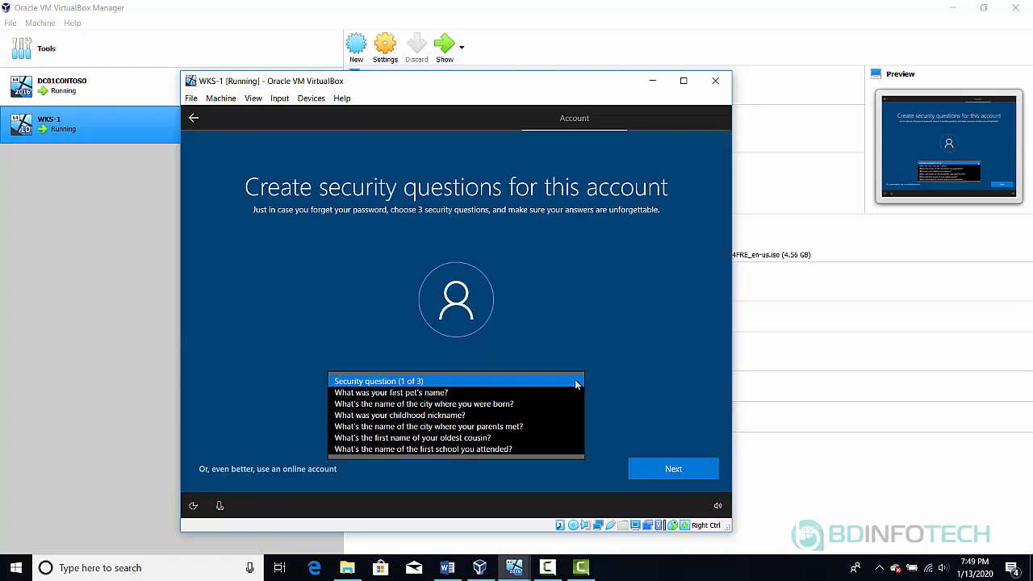
pyautogui.press('Down')
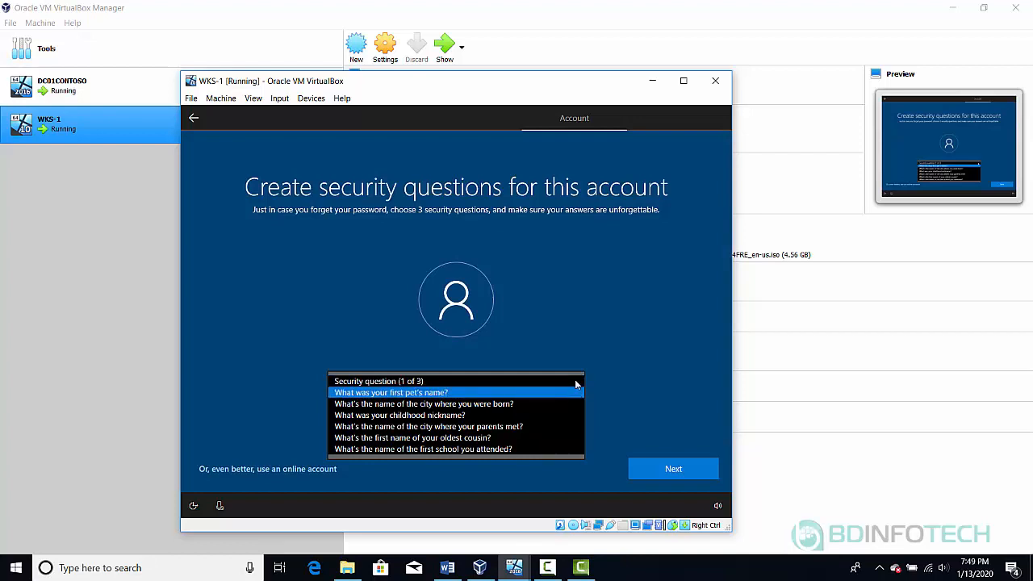
pyautogui.press('Return')
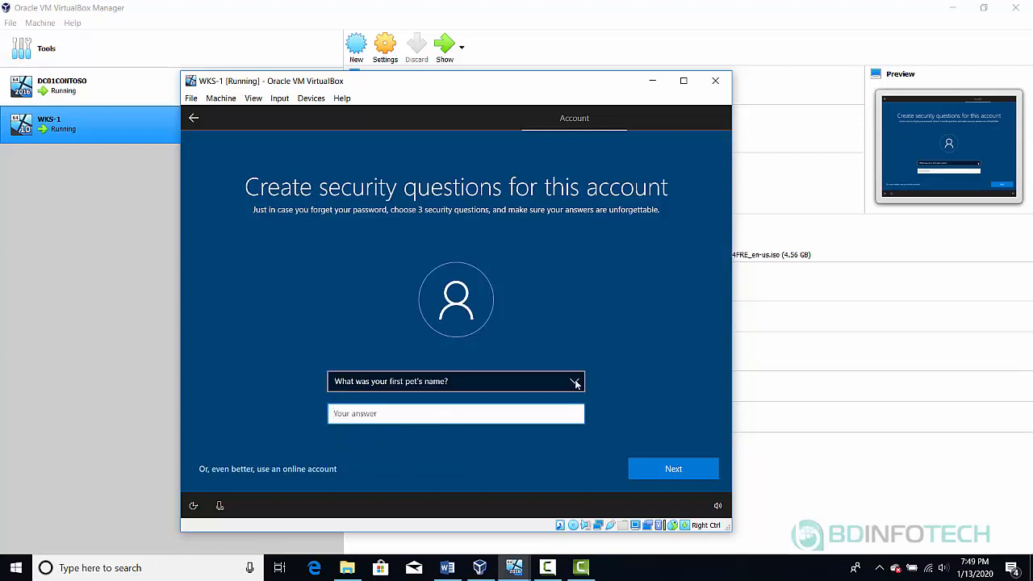
pyautogui.write('Test')
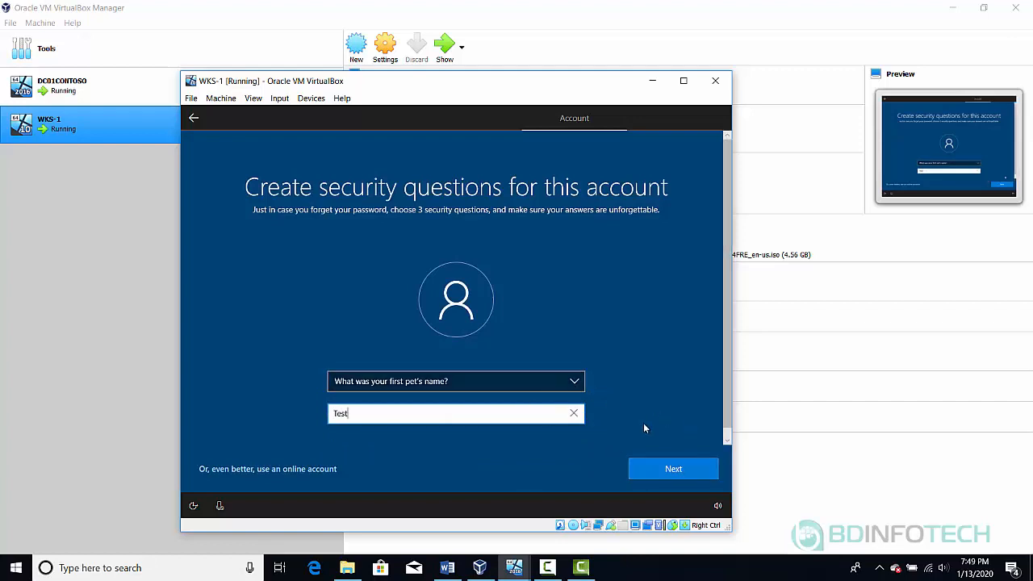
pyautogui.click(669, 469)
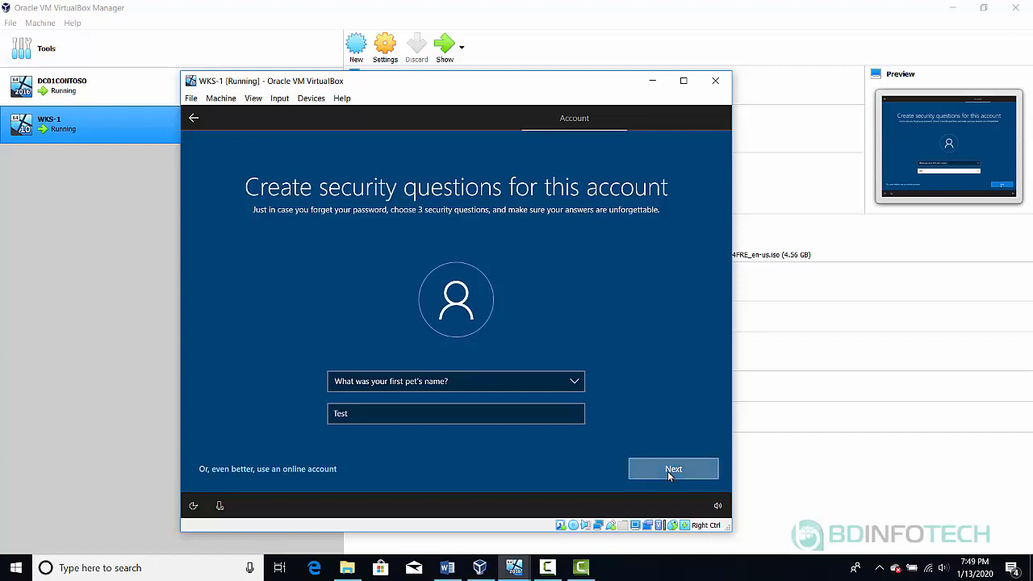
# Set the second security question to the birth city and enter an answer
pyautogui.click(408, 385)
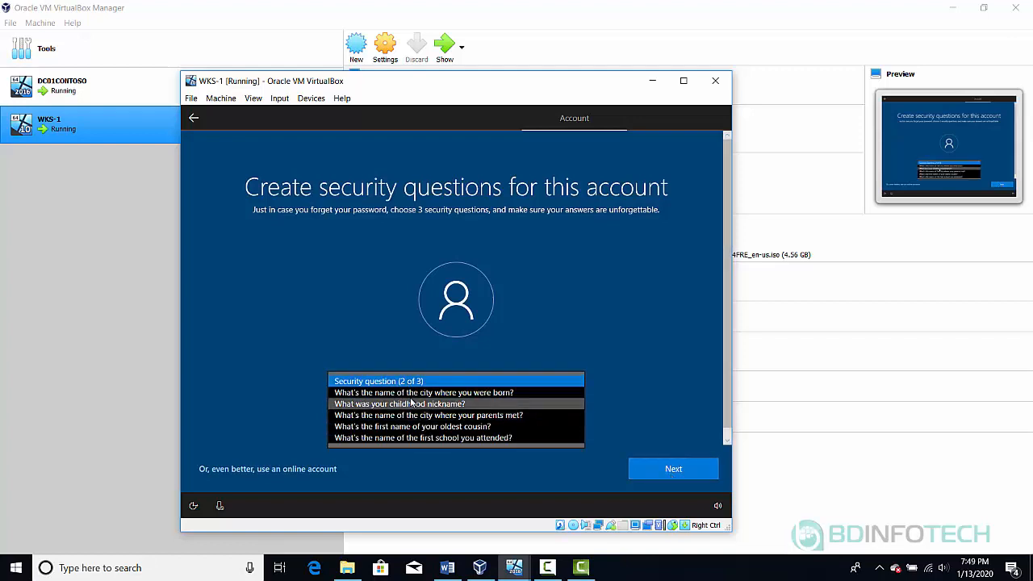
pyautogui.click(386, 392)
pyautogui.click(352, 412)
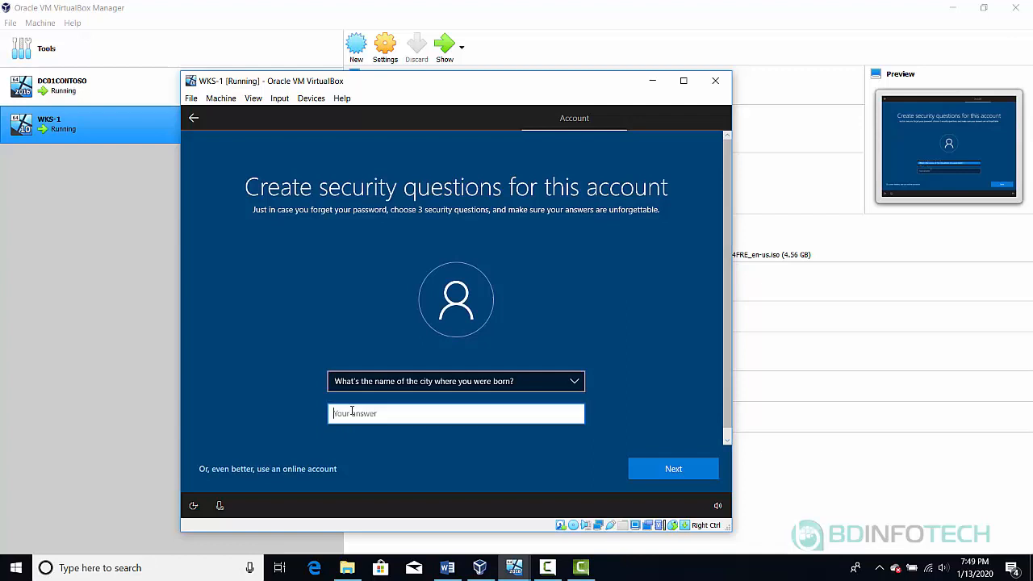
pyautogui.write('Test1')
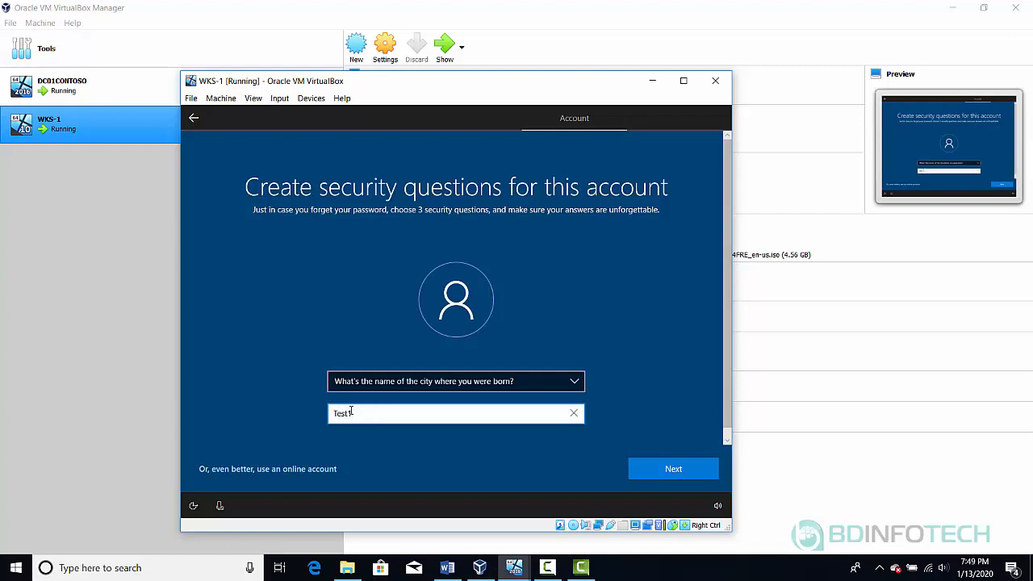
pyautogui.click(670, 471)
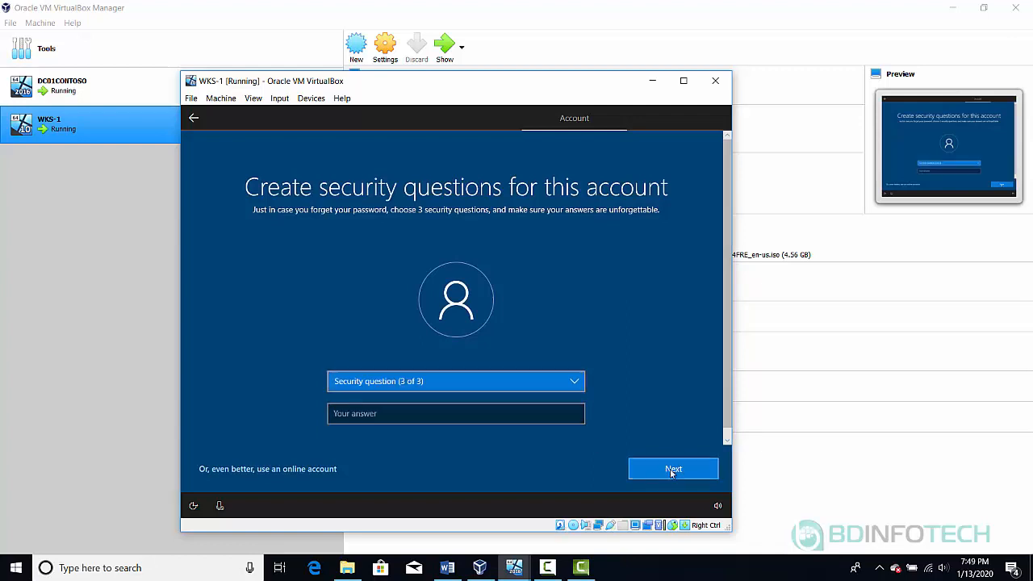
# Set the third security question to the childhood nickname and enter an answer
pyautogui.click(427, 383)
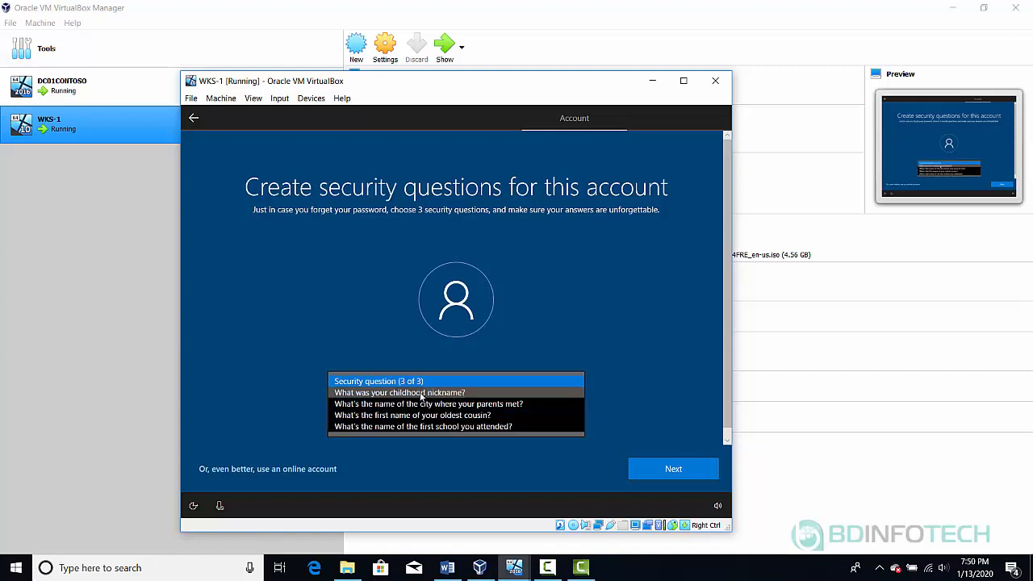
pyautogui.click(420, 392)
pyautogui.click(398, 413)
pyautogui.write('Tes')
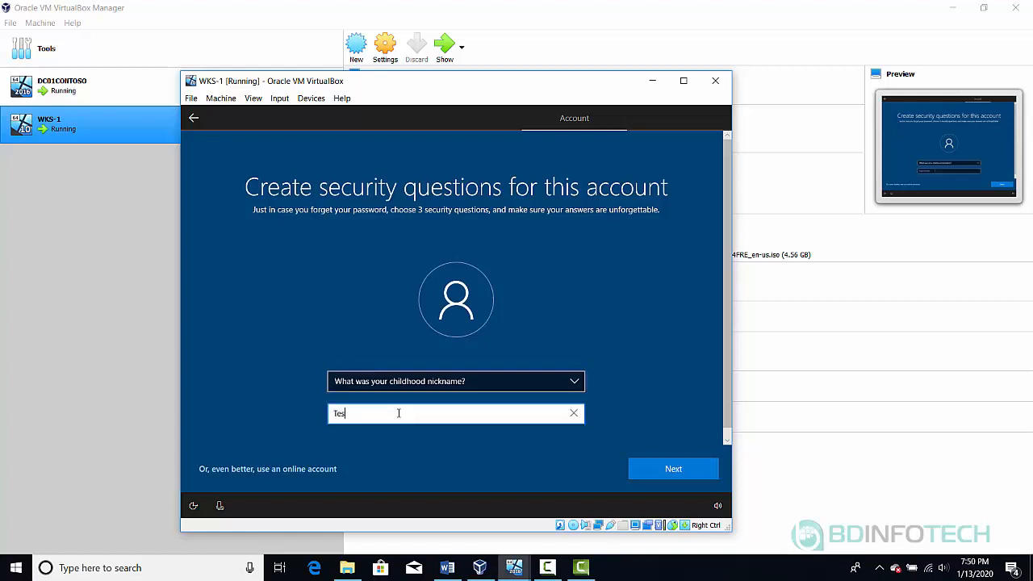
pyautogui.write('t3')
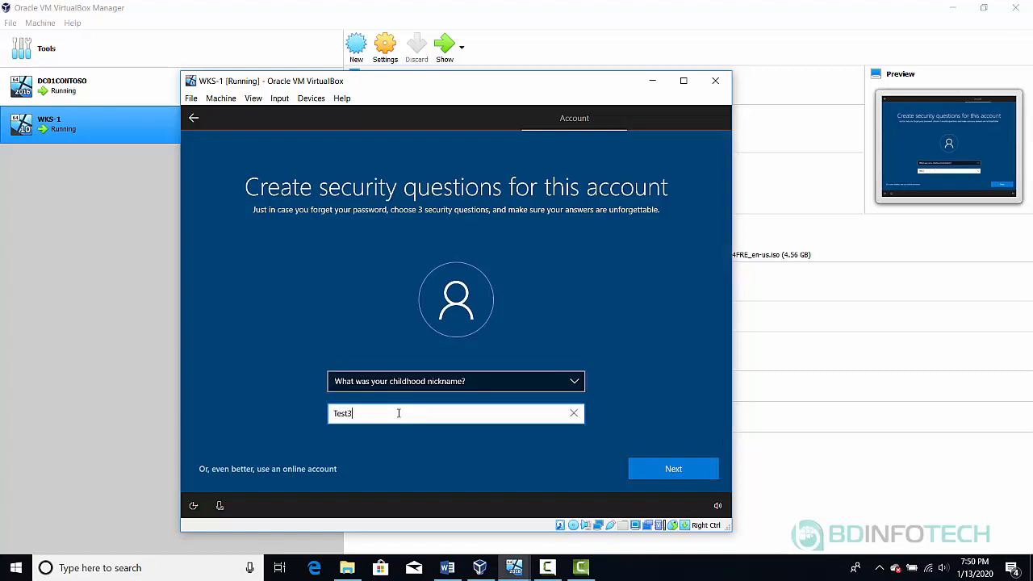
pyautogui.click(673, 469)
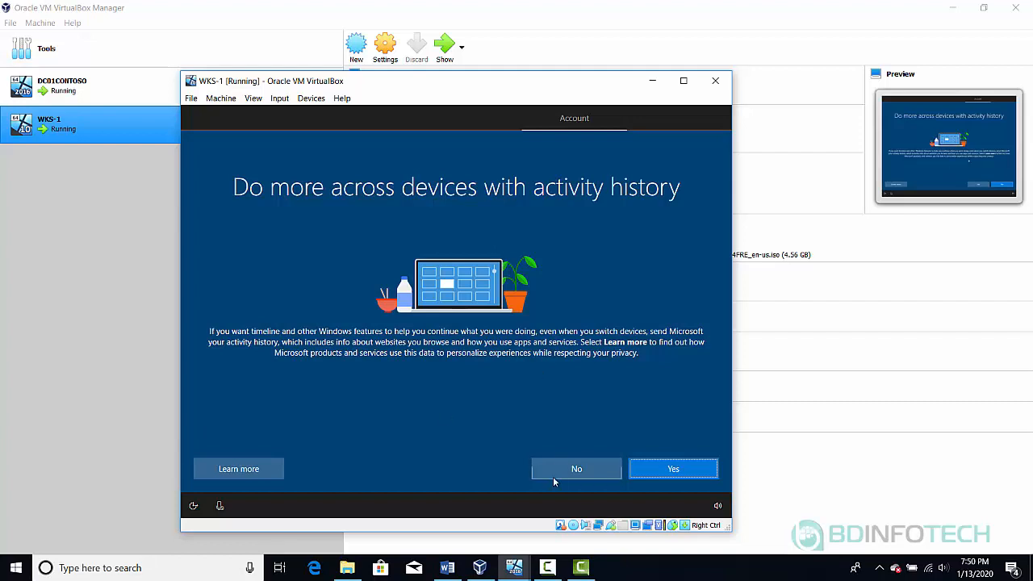
# Answer No to sending activity history, then Accept Cortana as the digital assistant
pyautogui.click(580, 474)
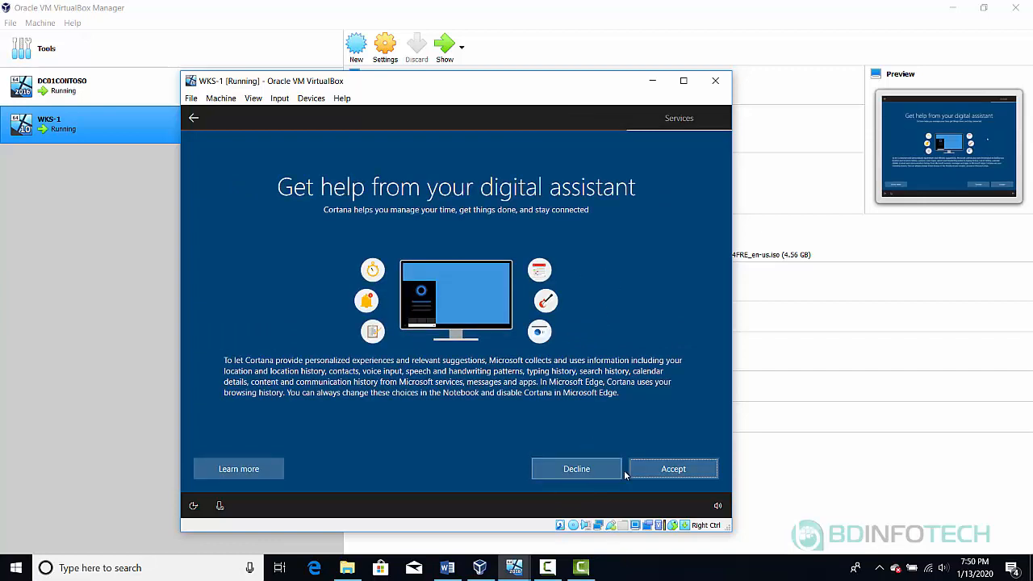
pyautogui.click(665, 474)
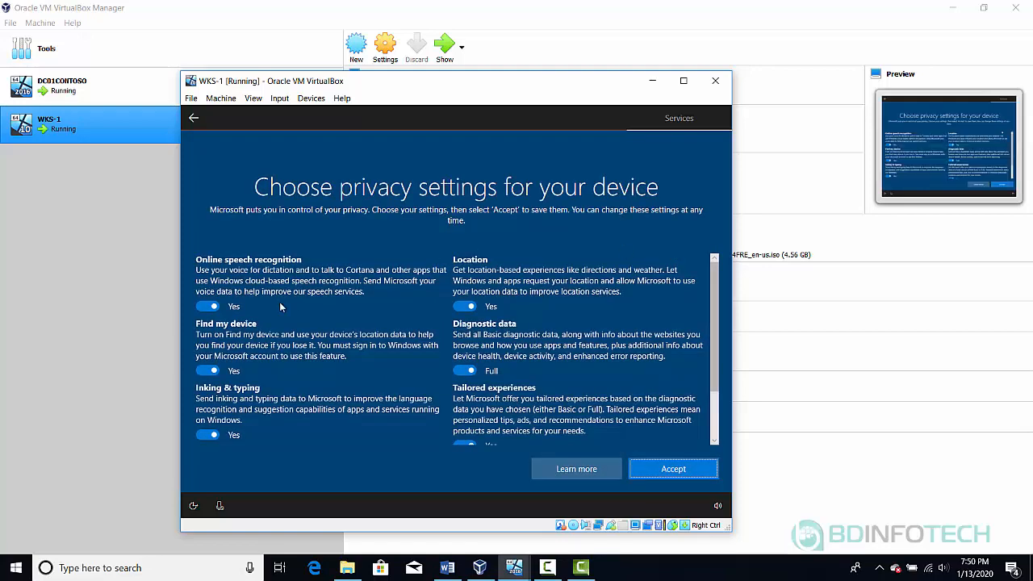
# Turn off speech, Find my device, location, inking, tailored experiences, ad ID; set Basic diagnostics; accept
pyautogui.click(209, 307)
pyautogui.click(205, 384)
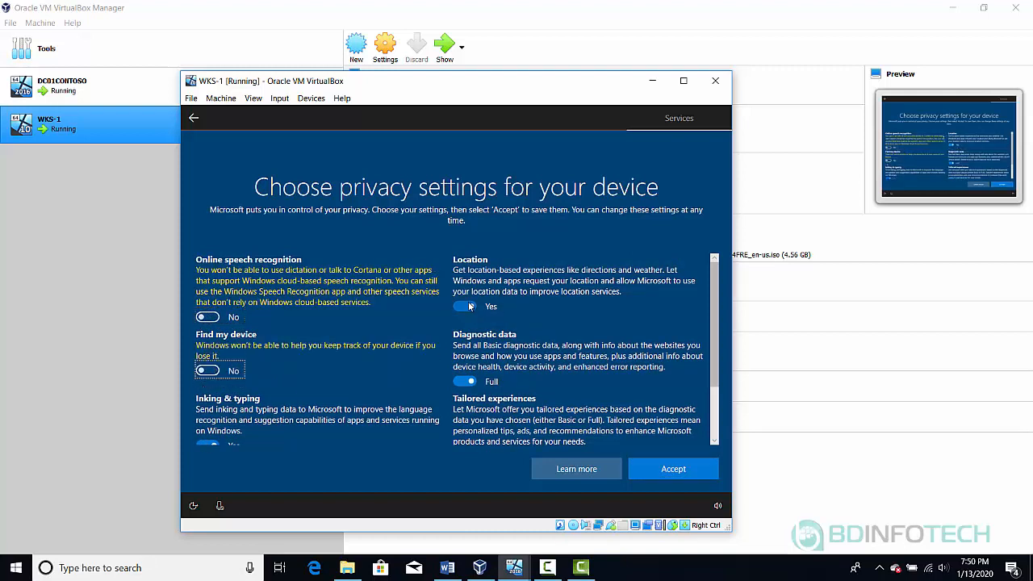
pyautogui.click(464, 308)
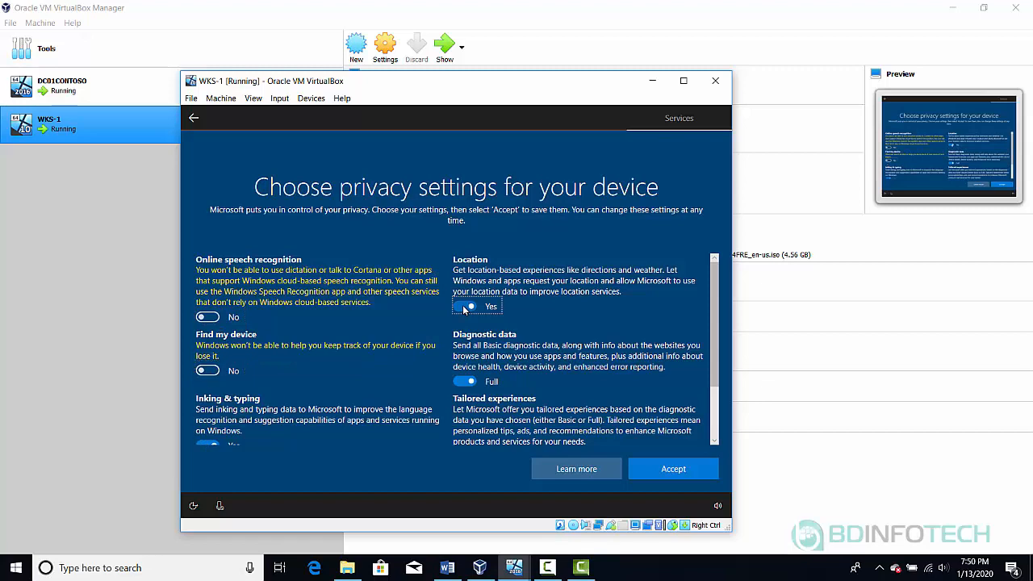
pyautogui.click(465, 383)
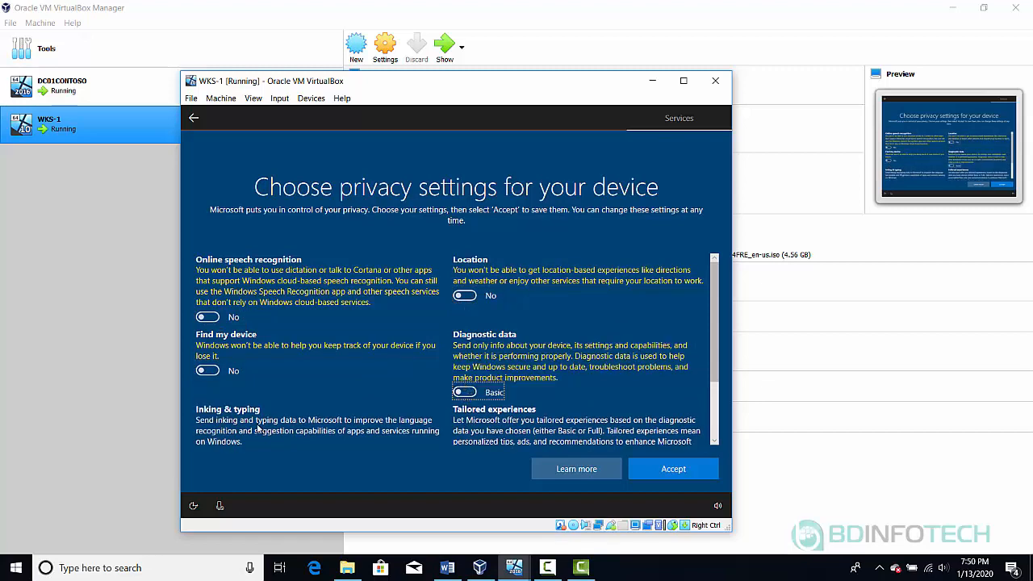
pyautogui.scroll(-2, 308, 392)
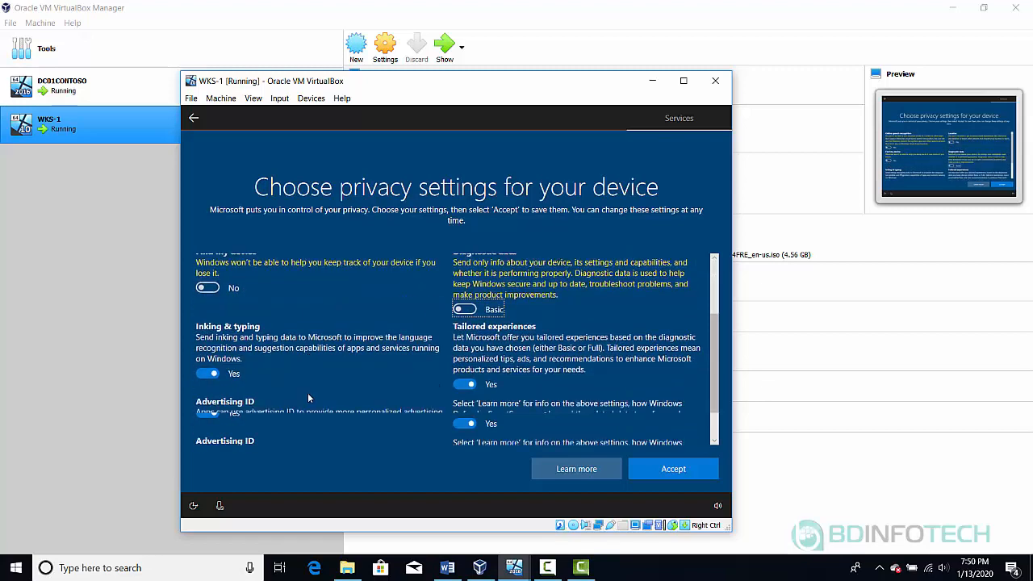
pyautogui.click(207, 371)
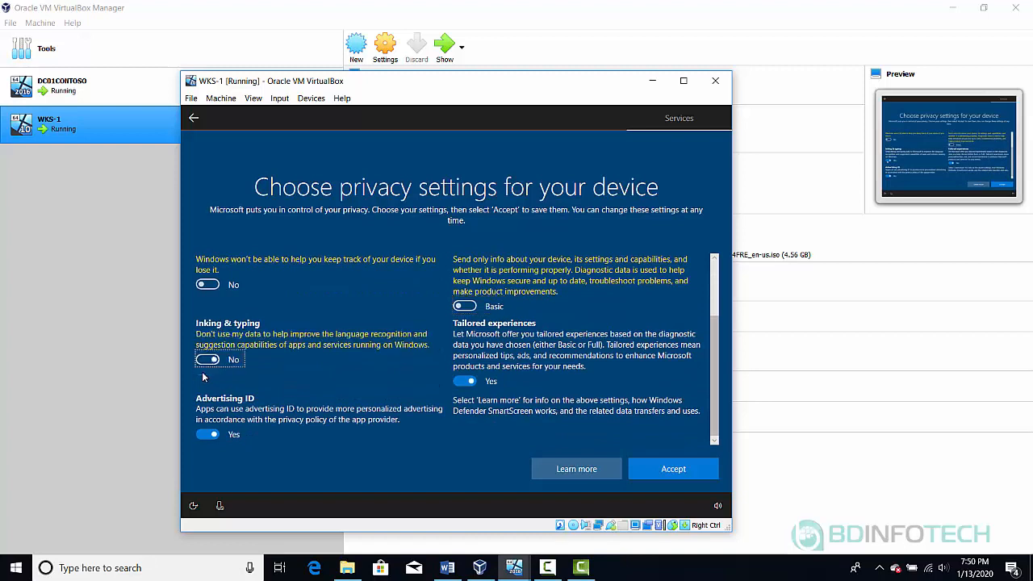
pyautogui.click(466, 381)
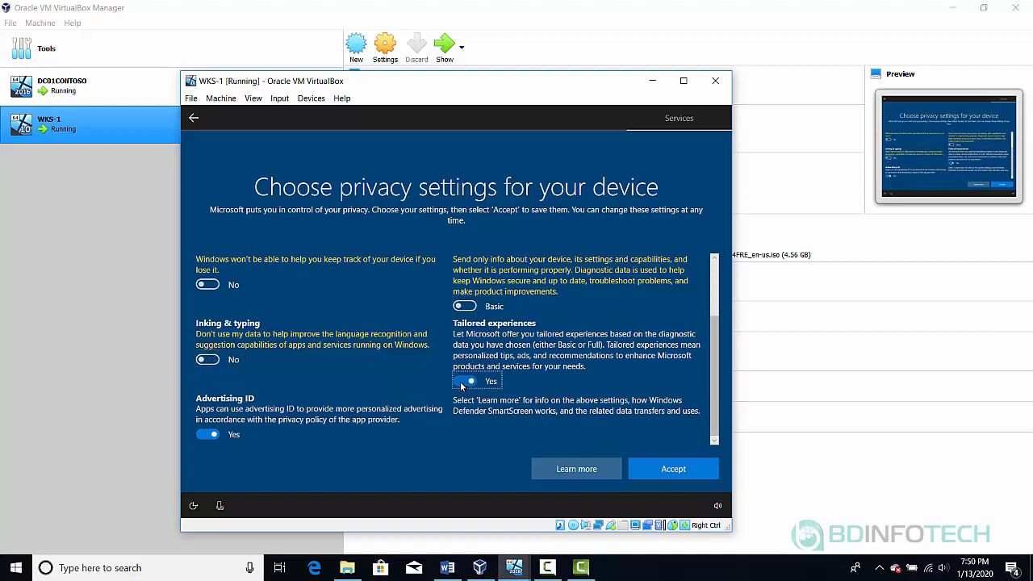
pyautogui.click(212, 434)
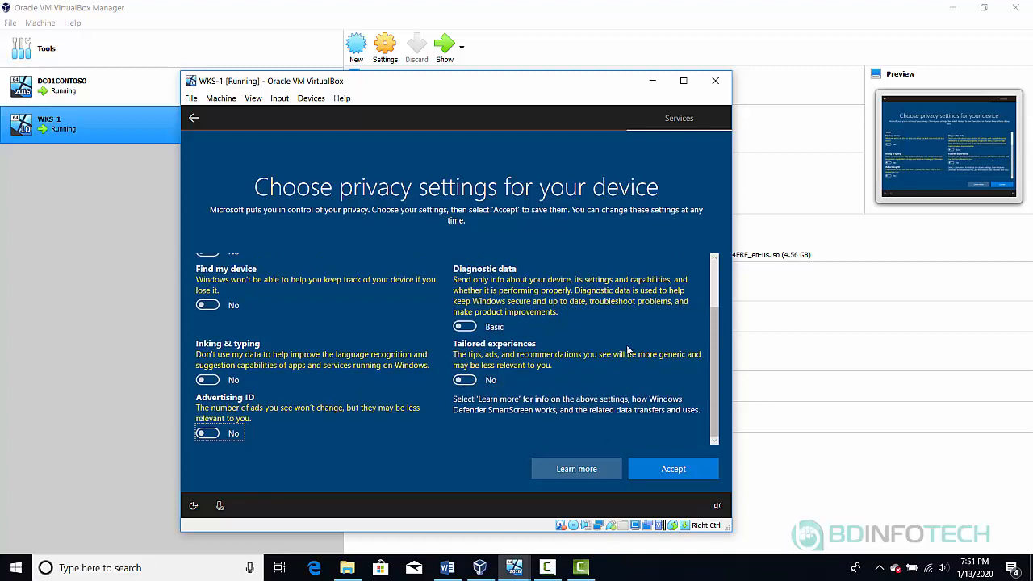
pyautogui.click(660, 469)
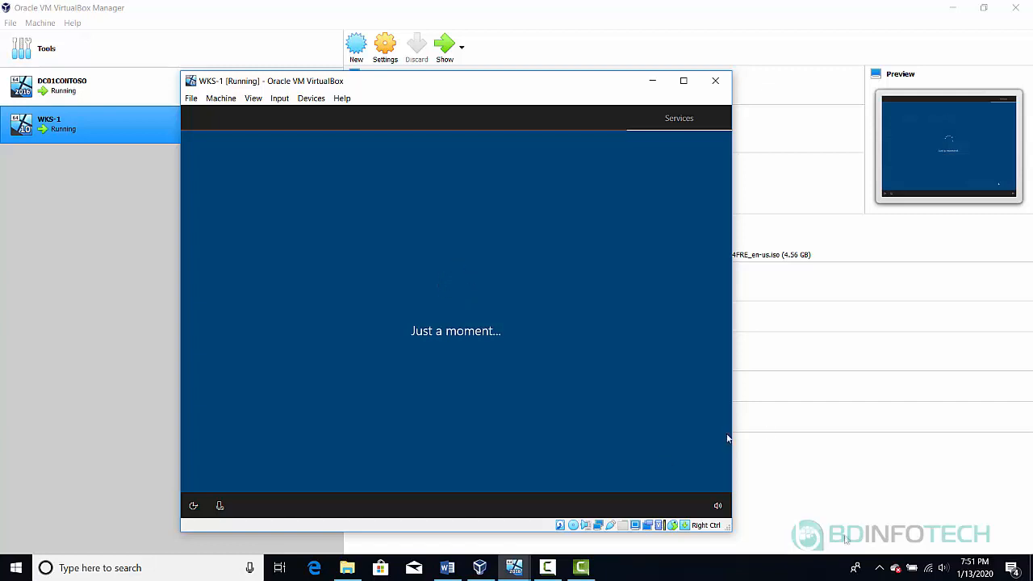
# Wait for WKS-1's setup to finish and reach the Windows 10 Enterprise Evaluation desktop
pyautogui.moveTo(547, 570)
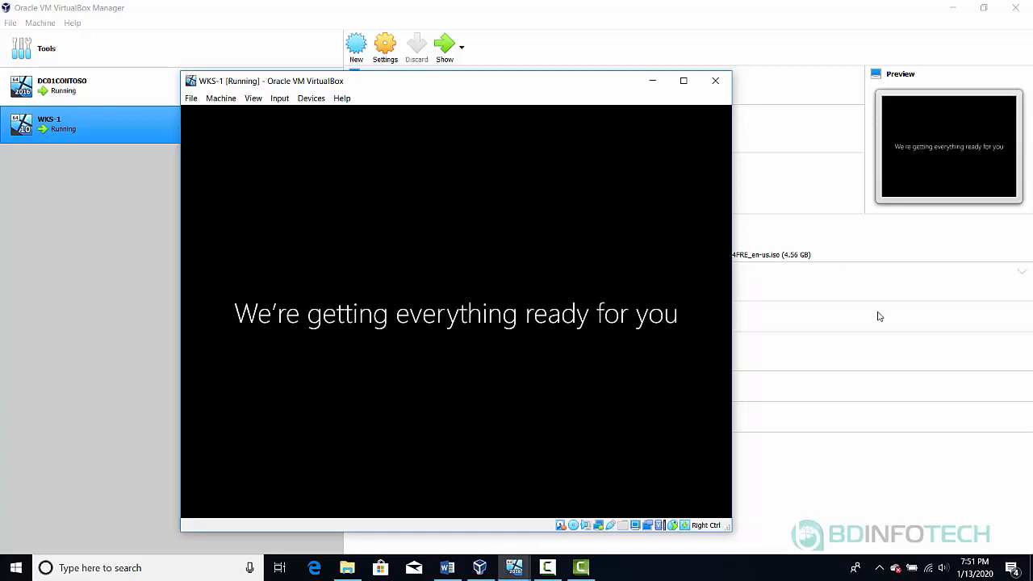
pyautogui.click(546, 568)
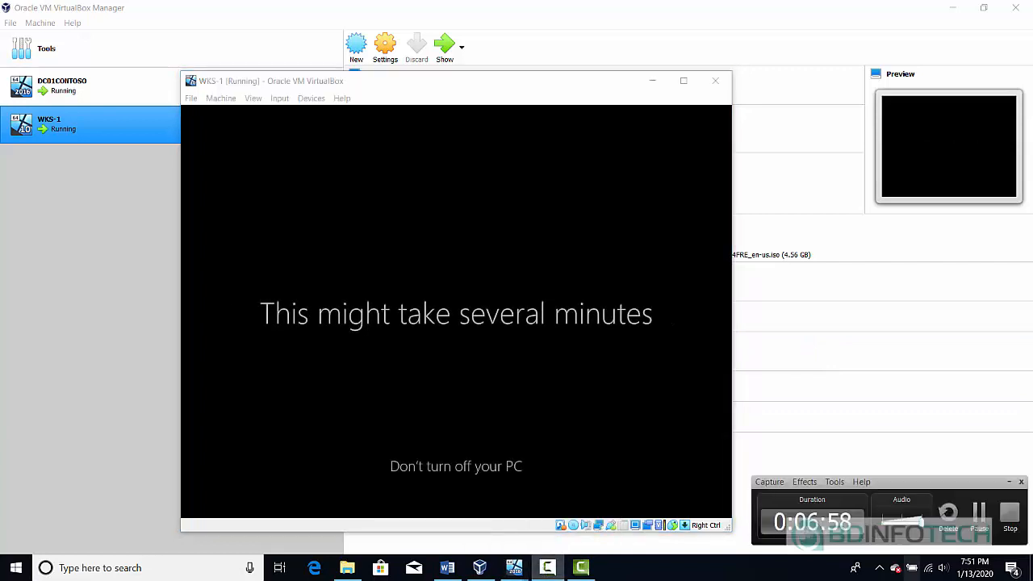
pyautogui.click(978, 516)
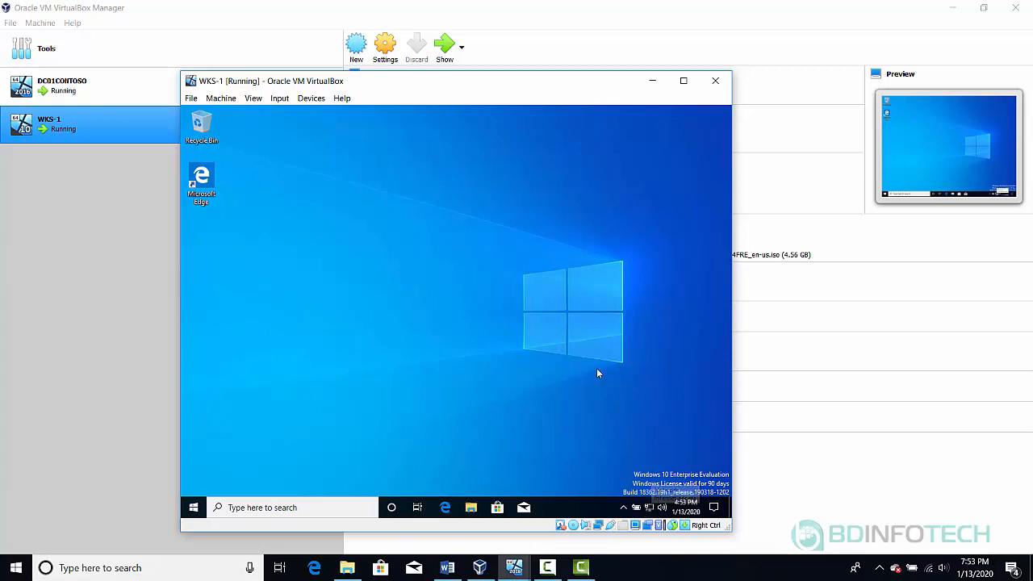
# Search 'pc' in the guest and open This PC's Properties to show the System window
pyautogui.click(246, 507)
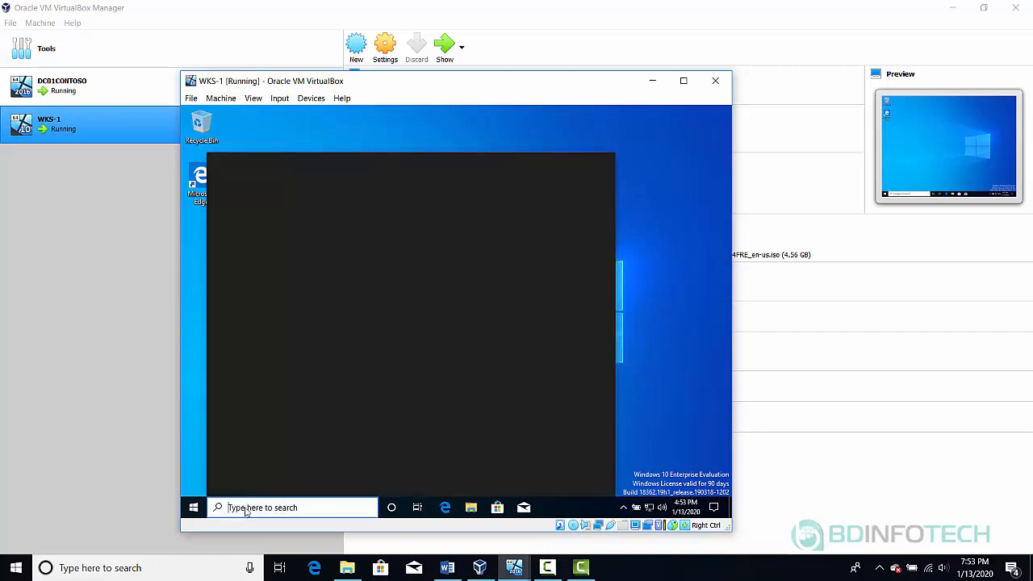
pyautogui.write('pc')
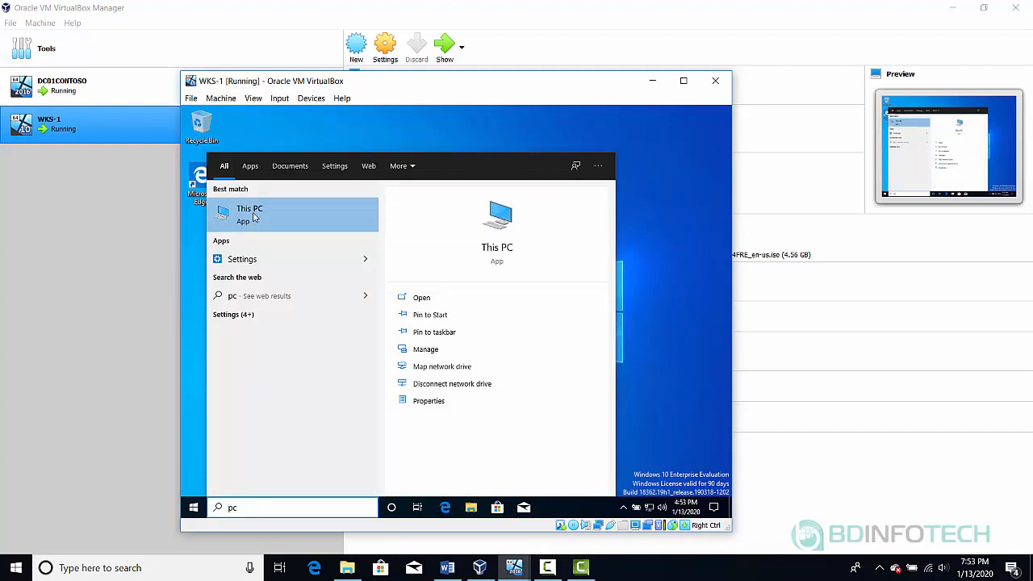
pyautogui.rightClick(253, 216)
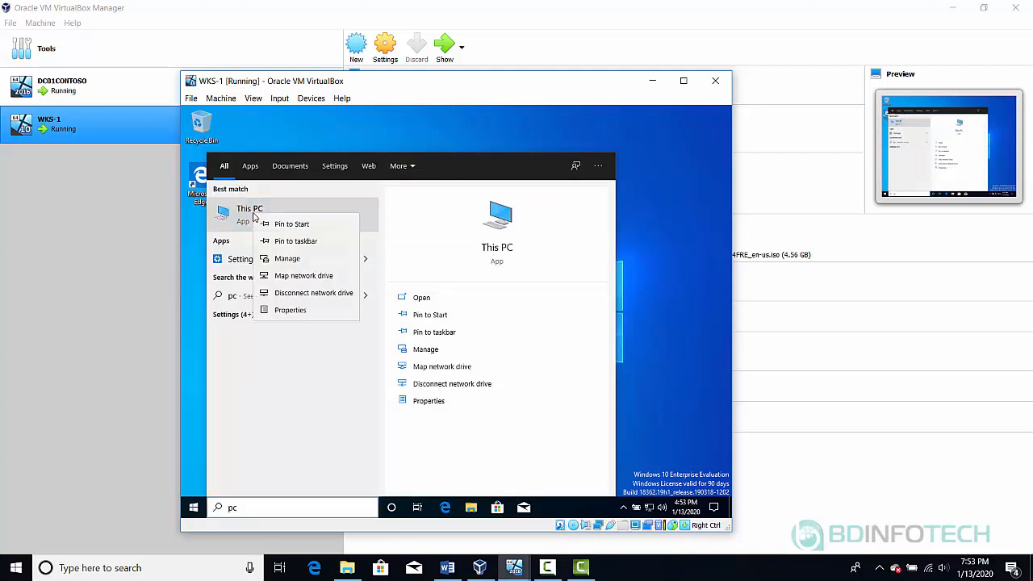
pyautogui.click(293, 312)
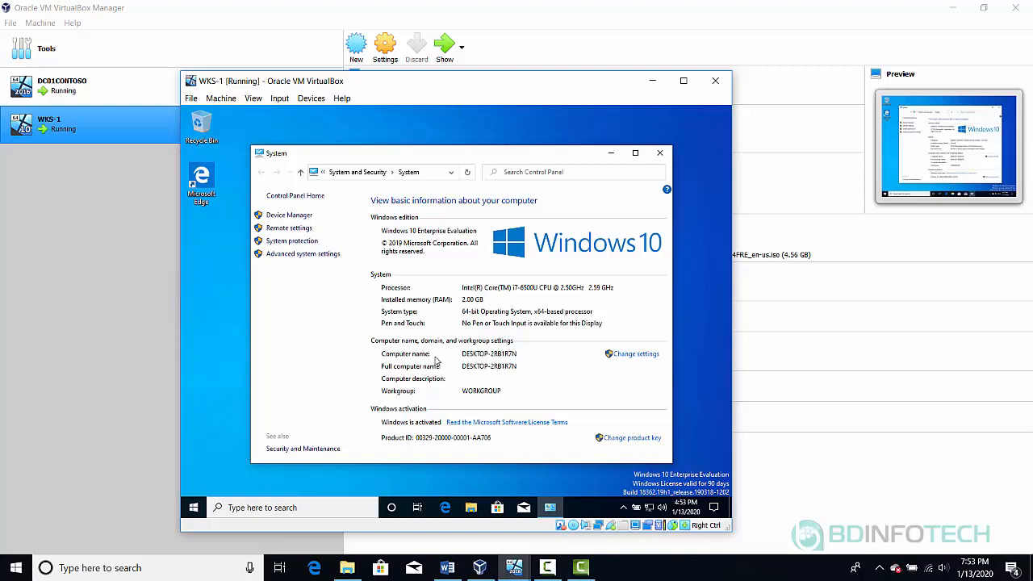
# Rename the computer from DESKTOP-2RB1R7N to WKS-1, acknowledge the restart notice, close System Properties
pyautogui.click(626, 358)
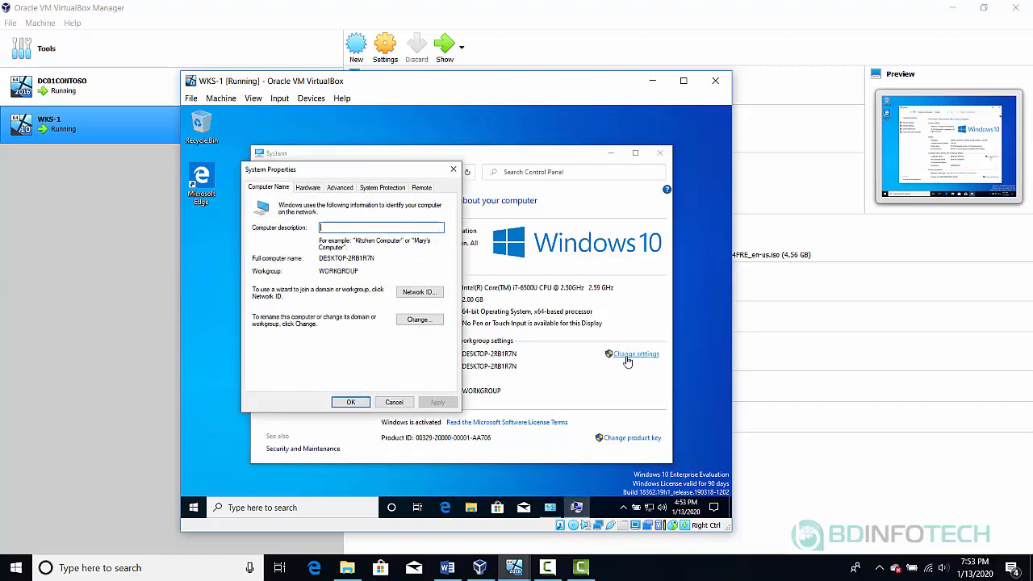
pyautogui.click(413, 322)
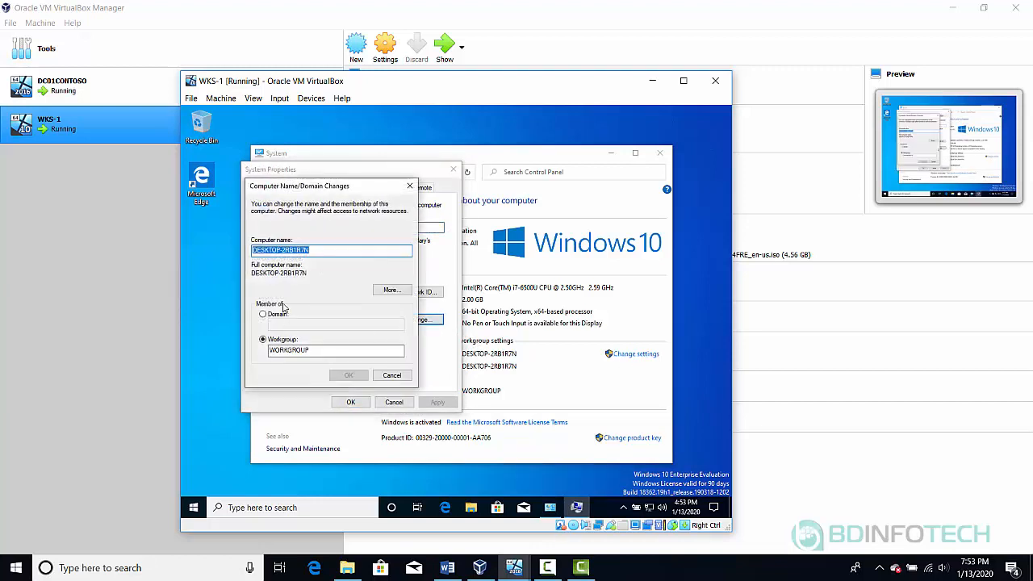
pyautogui.write('WKS')
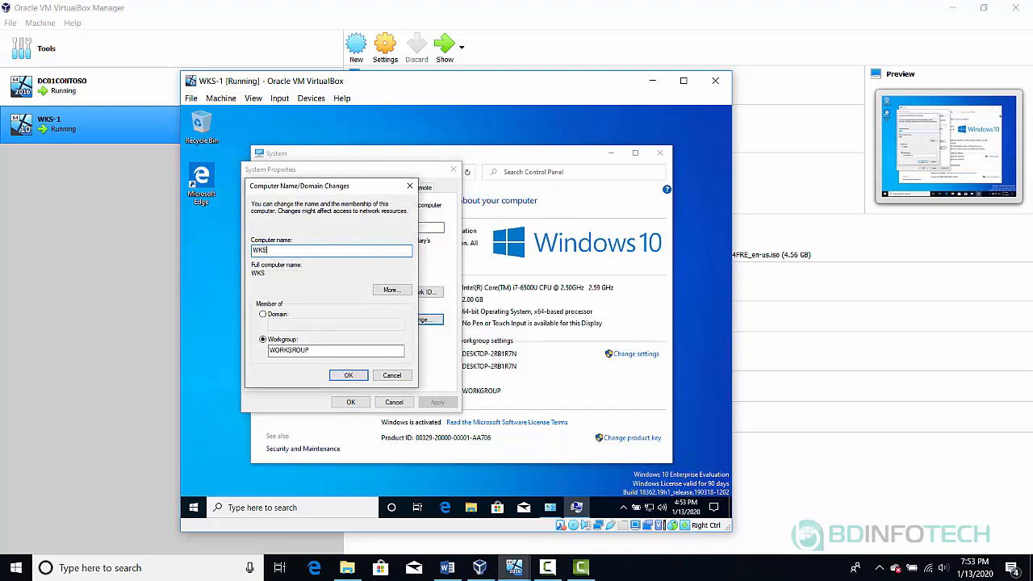
pyautogui.write('-1')
pyautogui.click(347, 375)
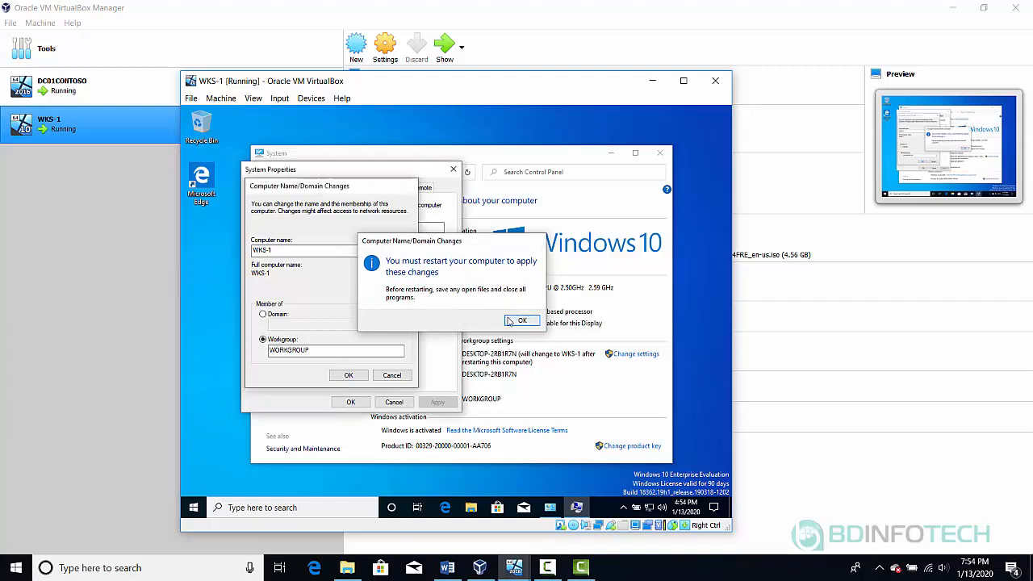
pyautogui.click(521, 320)
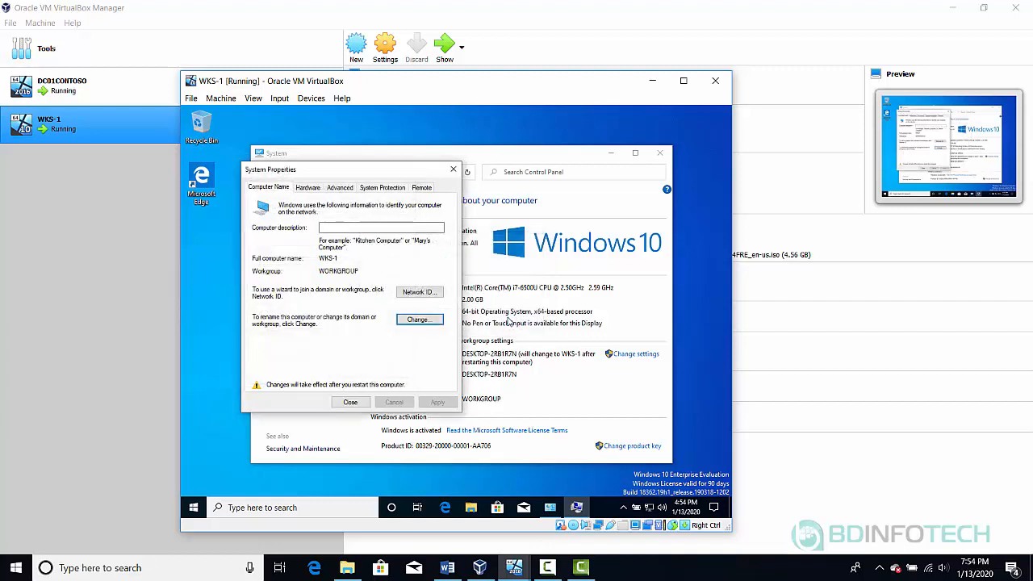
pyautogui.click(345, 405)
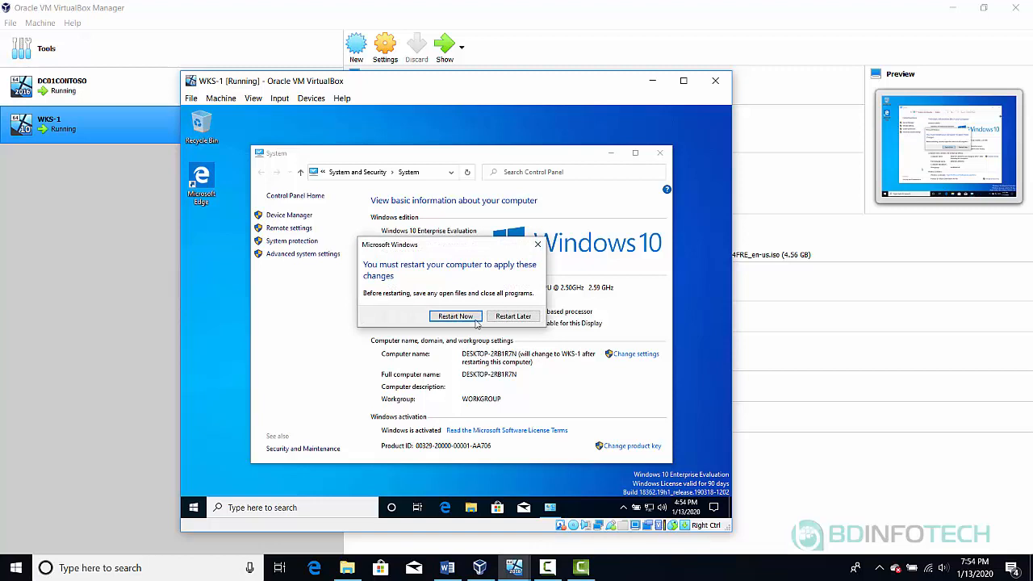
# Restart WKS-1 now and dismiss both mouse integration notices while it reboots to the lock screen
pyautogui.click(445, 318)
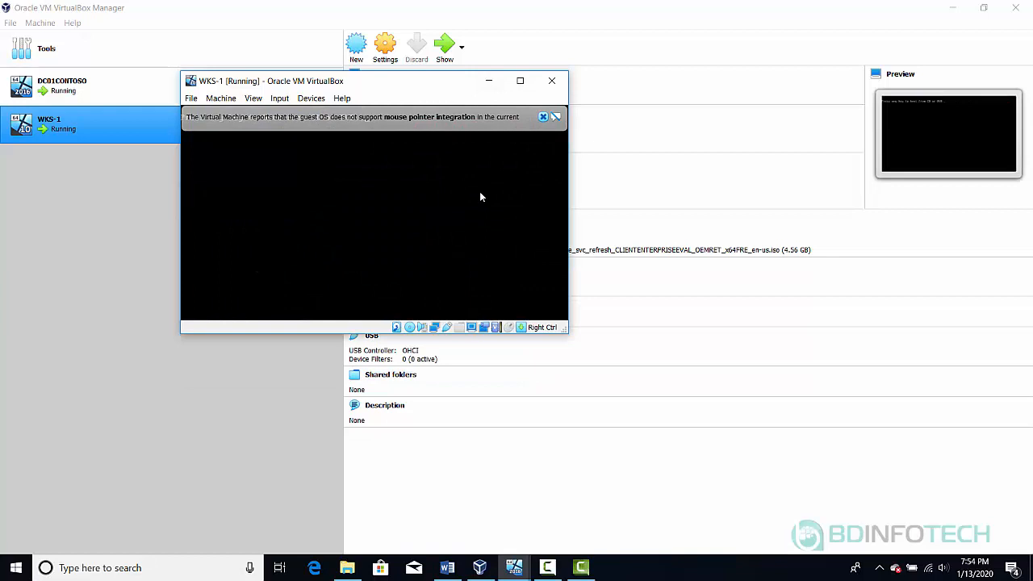
pyautogui.click(543, 117)
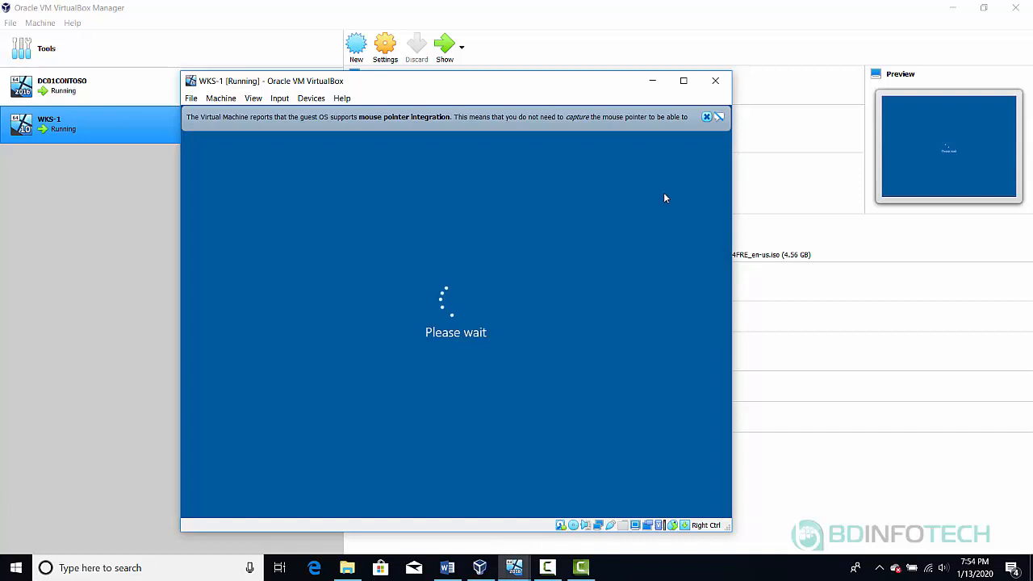
pyautogui.click(706, 118)
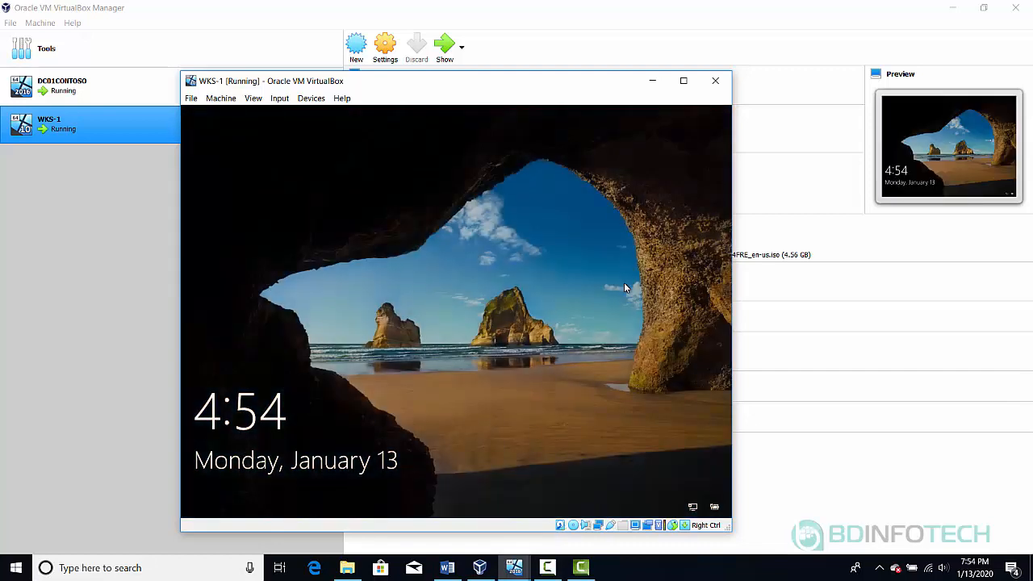
# Send Ctrl-Alt-Del to WKS-1, sign in with the account password, then open the tray network icon's menu
pyautogui.click(279, 99)
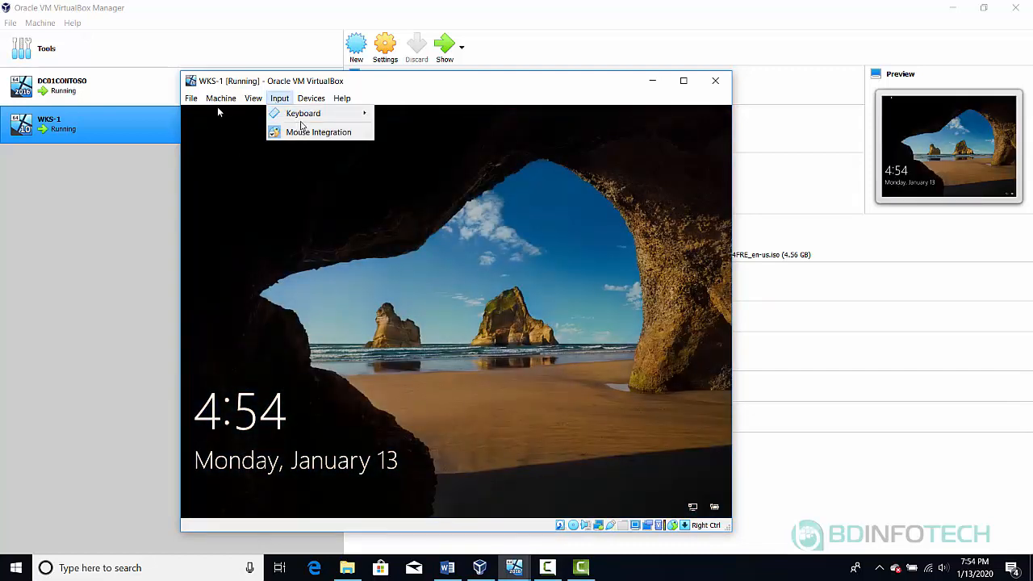
pyautogui.moveTo(312, 118)
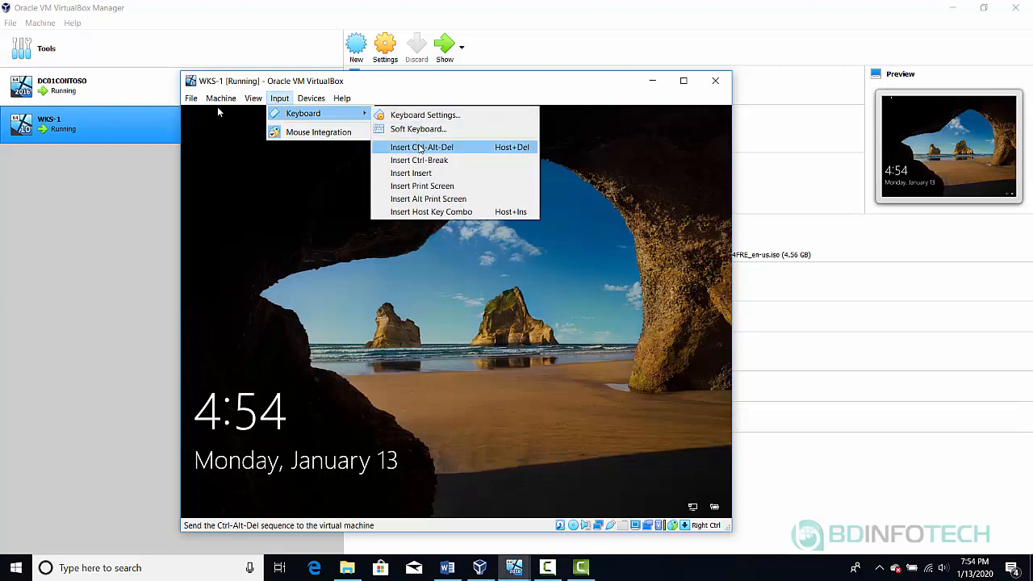
pyautogui.click(421, 147)
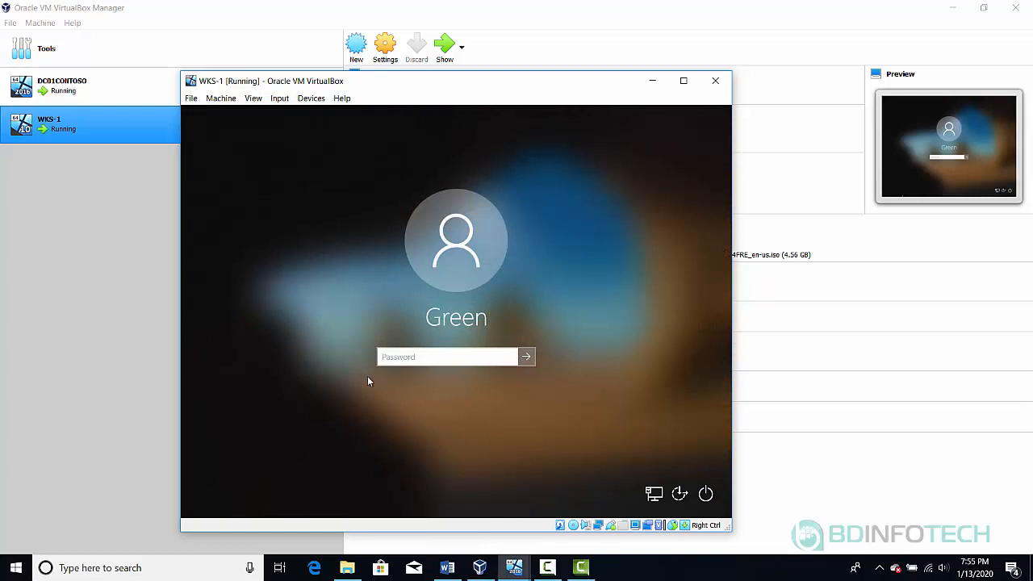
pyautogui.write('Pa$$w0rd')
pyautogui.press('Return')
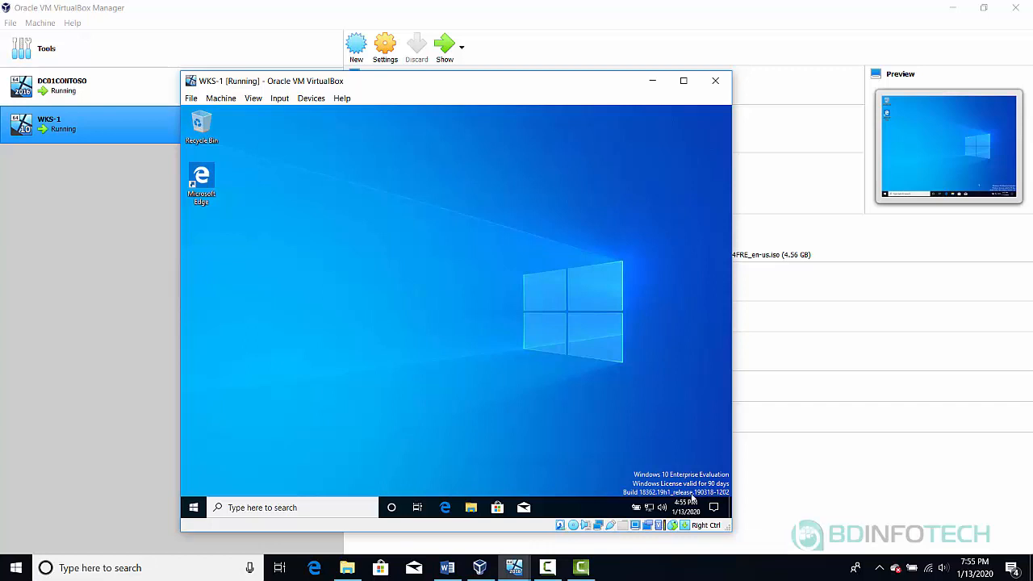
pyautogui.rightClick(648, 510)
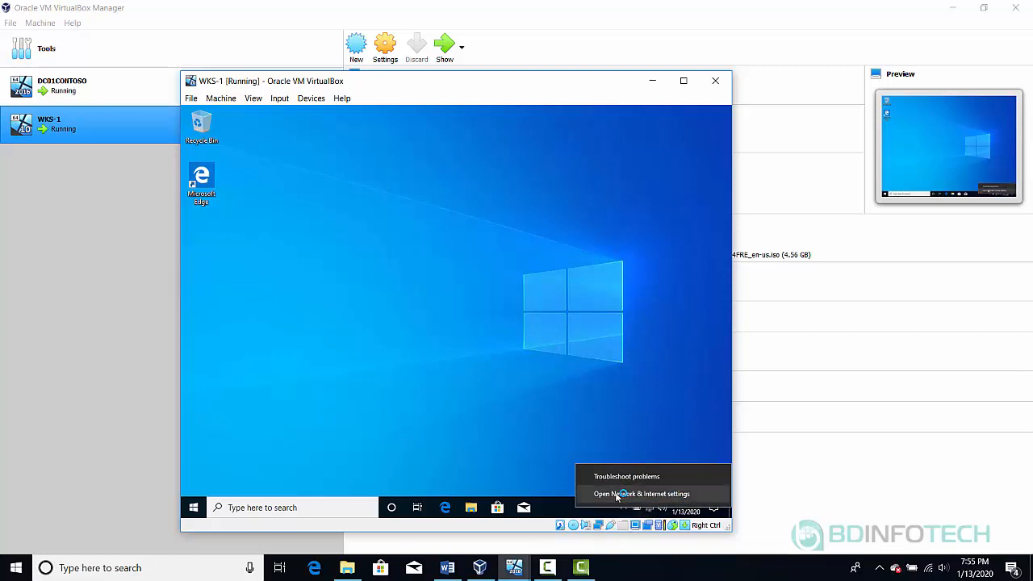
pyautogui.click(617, 494)
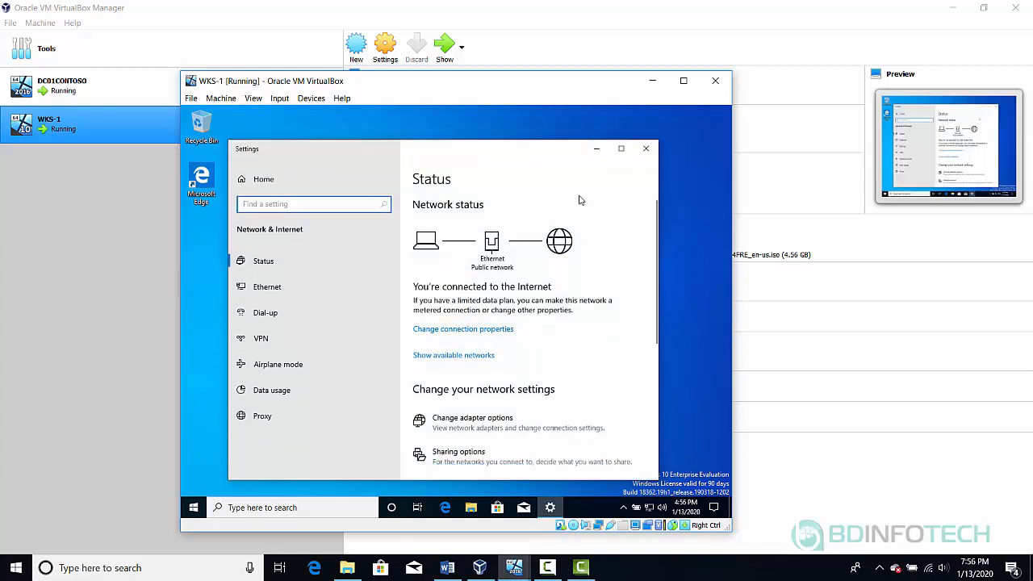
pyautogui.click(452, 330)
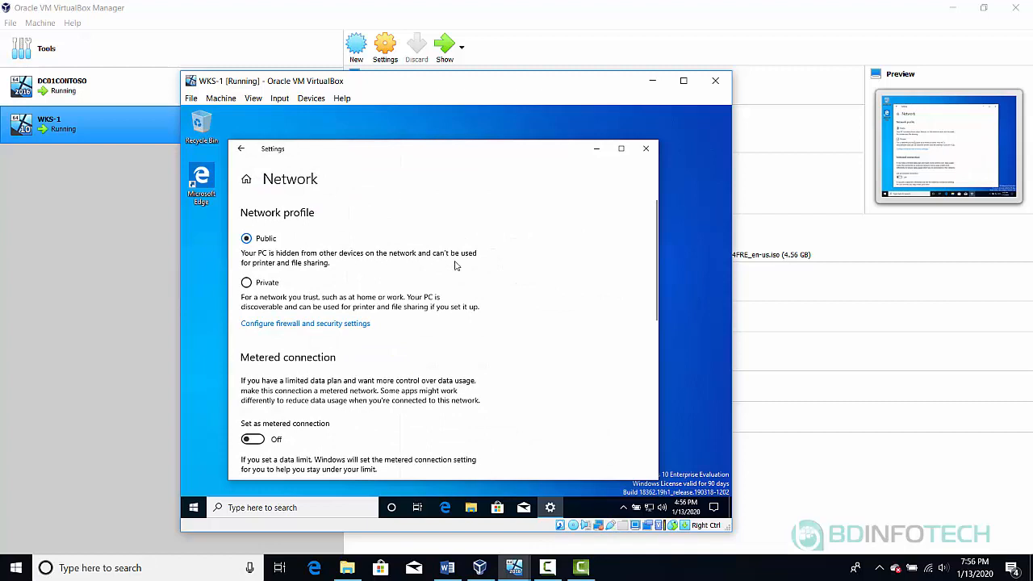
pyautogui.scroll(-5, 402, 339)
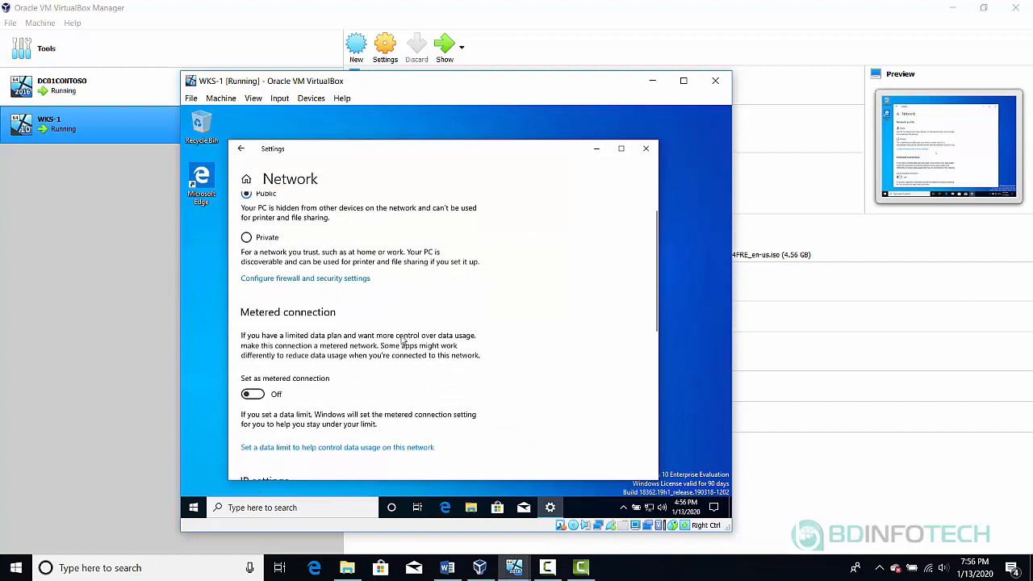
pyautogui.scroll(-1, 401, 334)
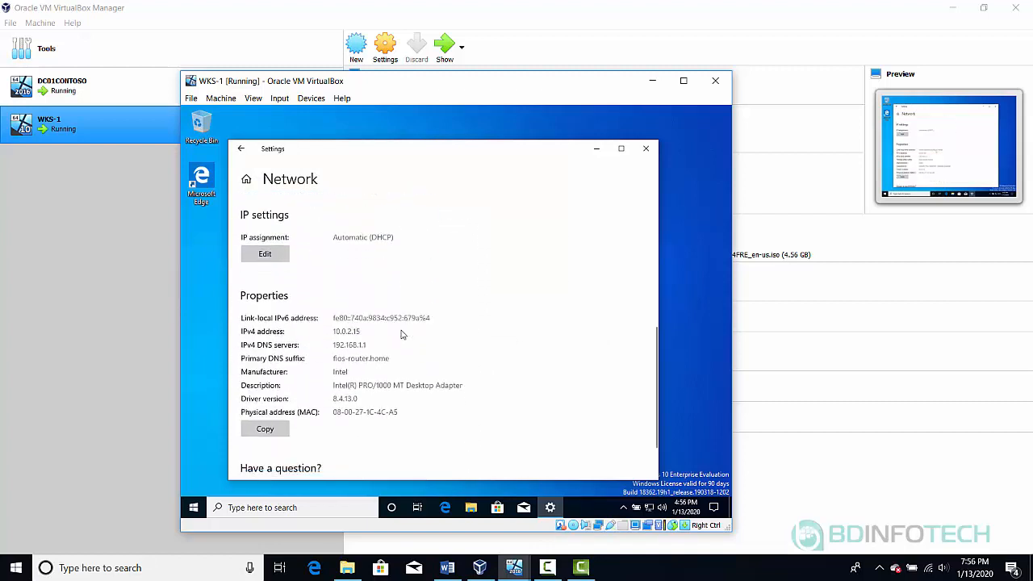
pyautogui.scroll(5, 401, 333)
pyautogui.scroll(2, 402, 333)
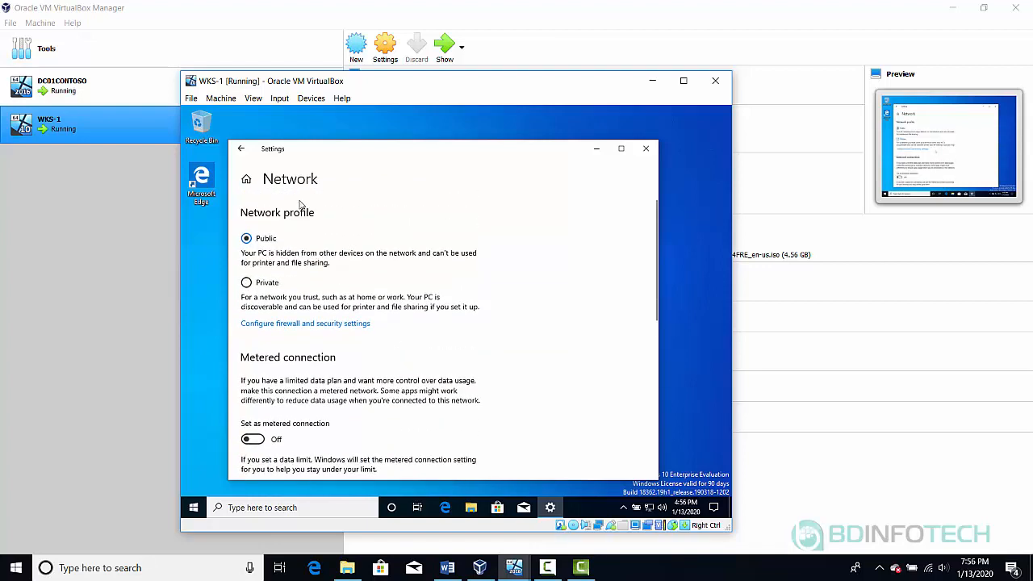
pyautogui.click(645, 148)
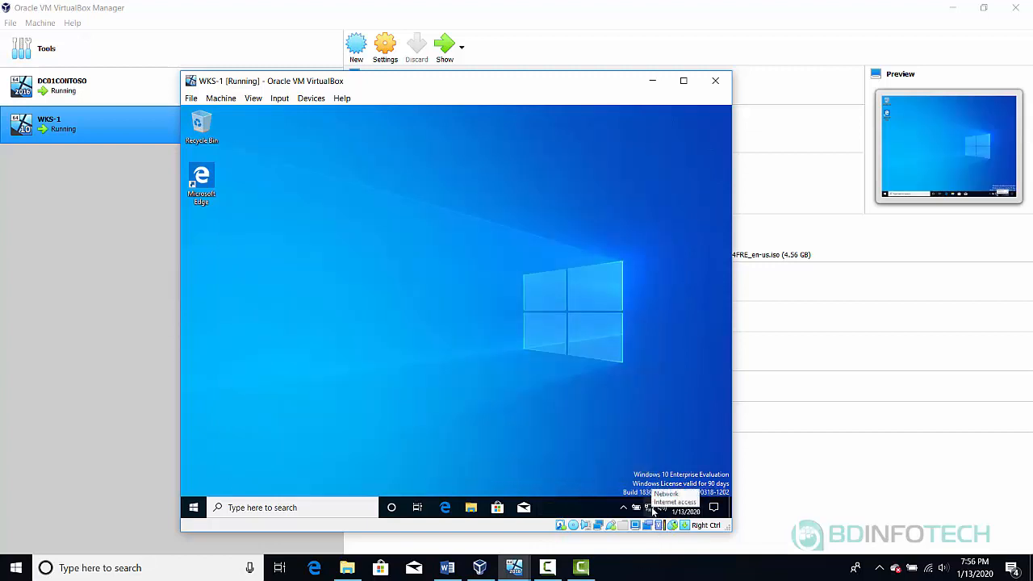
pyautogui.rightClick(654, 508)
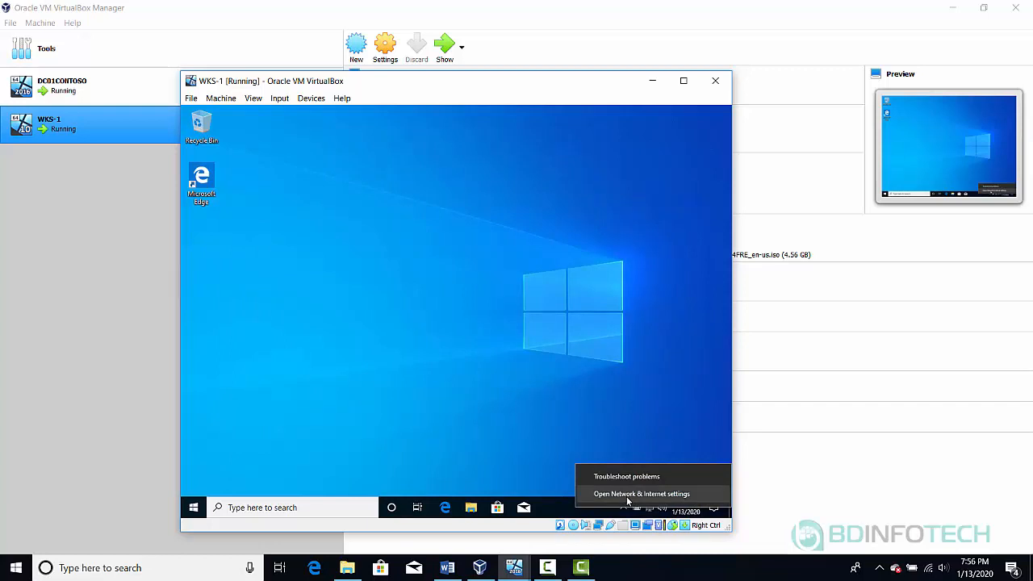
pyautogui.click(627, 496)
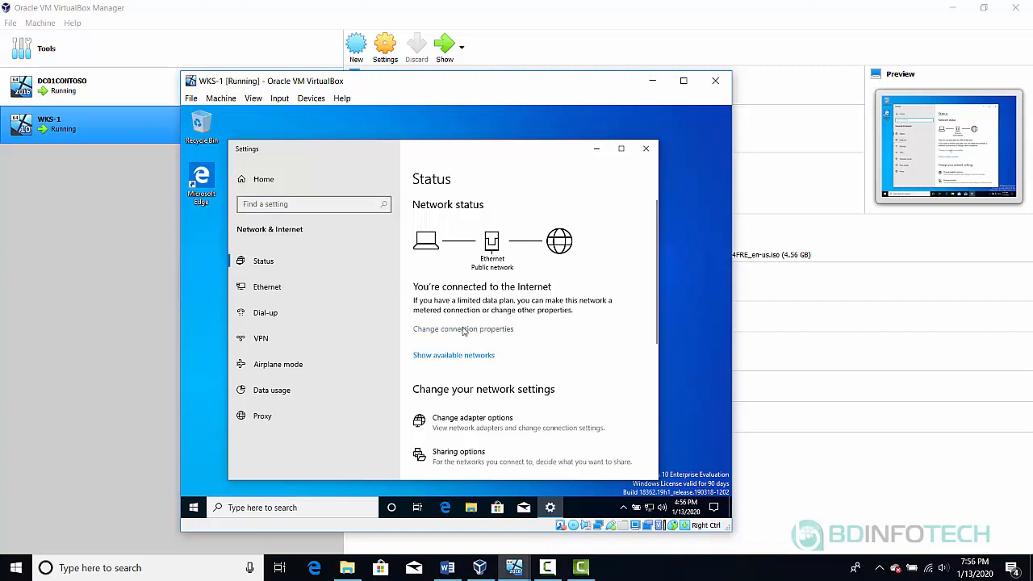
pyautogui.click(464, 330)
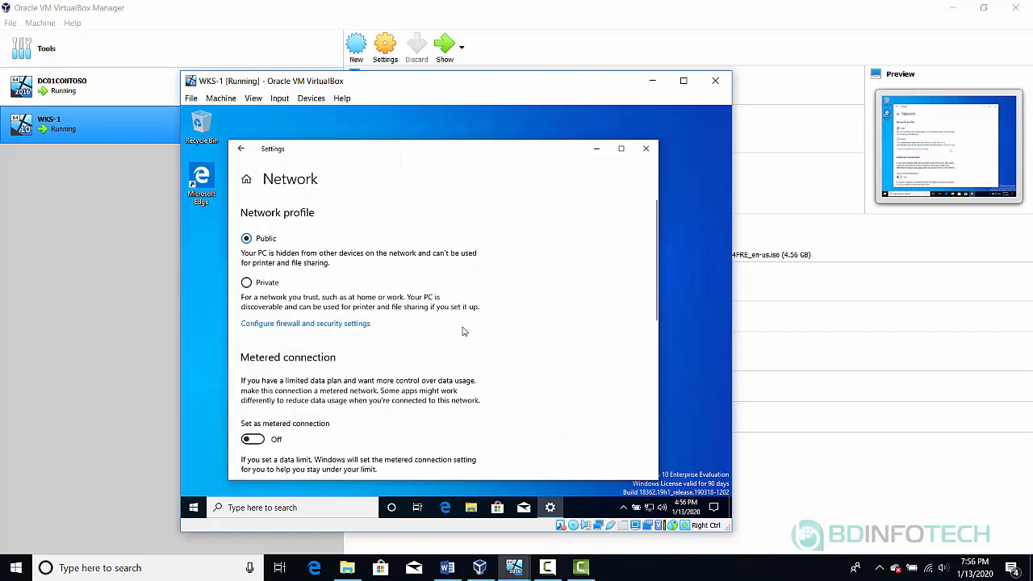
pyautogui.scroll(-2, 464, 331)
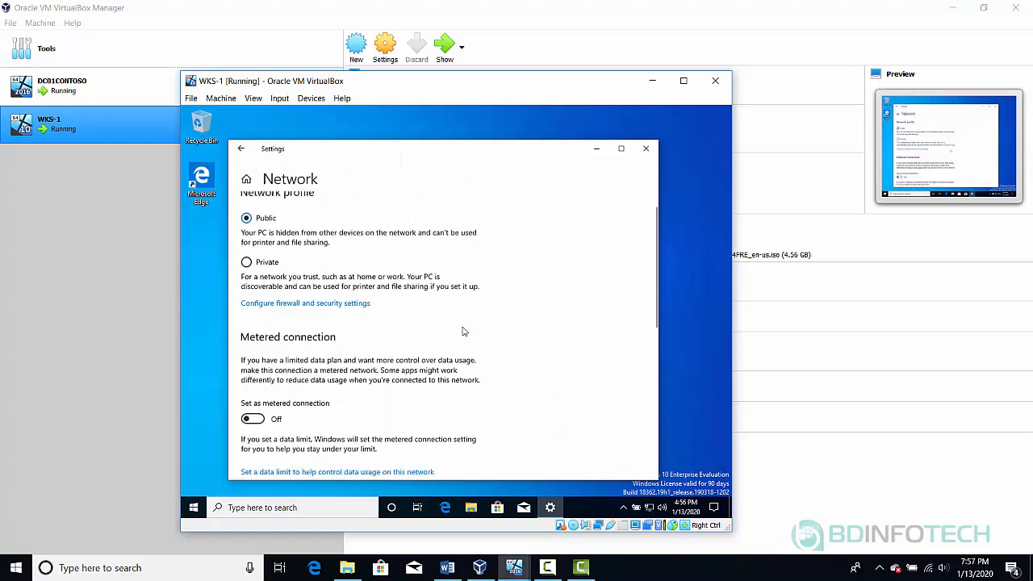
pyautogui.scroll(-6, 464, 330)
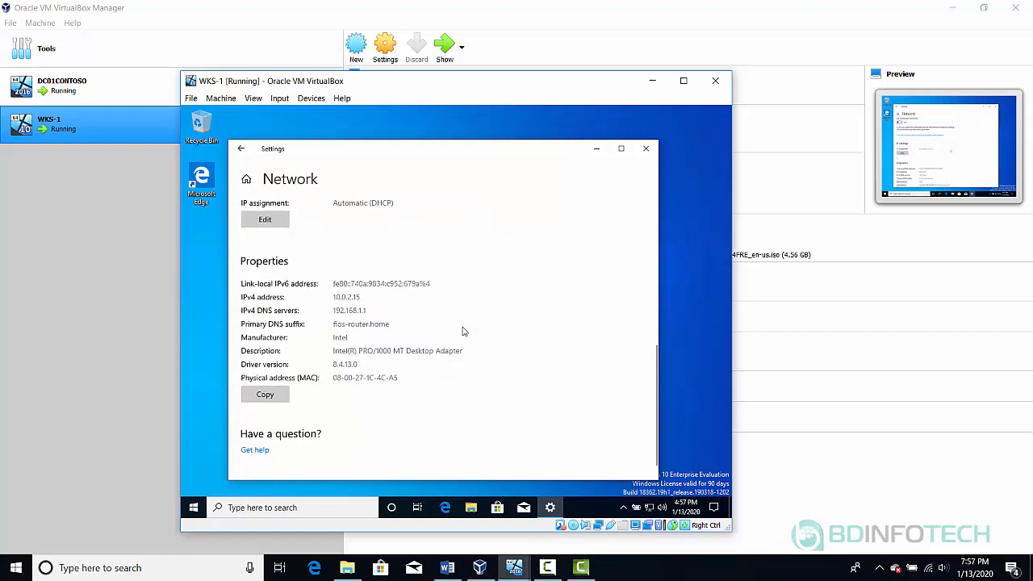
pyautogui.scroll(2, 464, 331)
pyautogui.scroll(6, 464, 331)
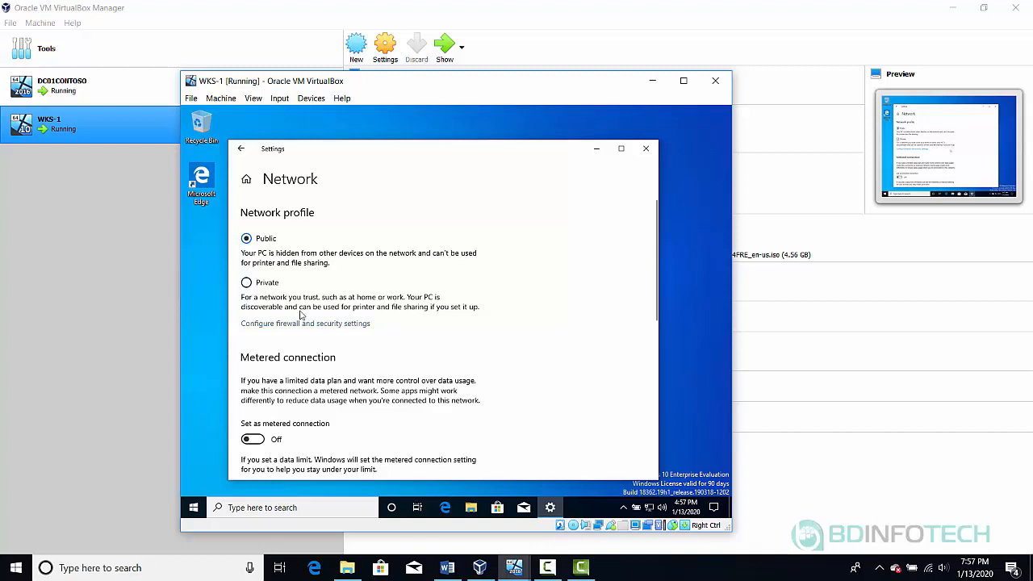
pyautogui.click(322, 323)
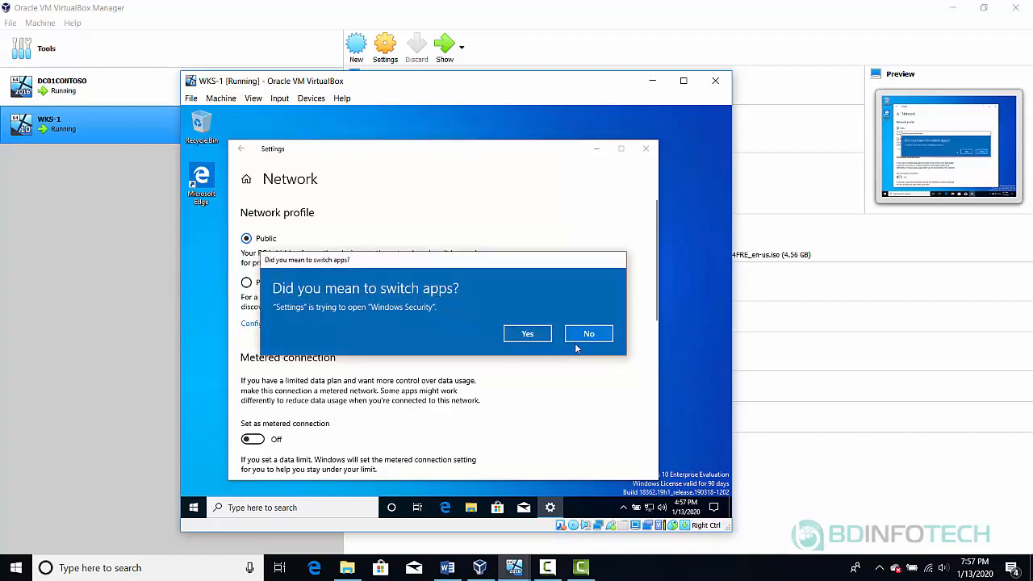
pyautogui.click(590, 336)
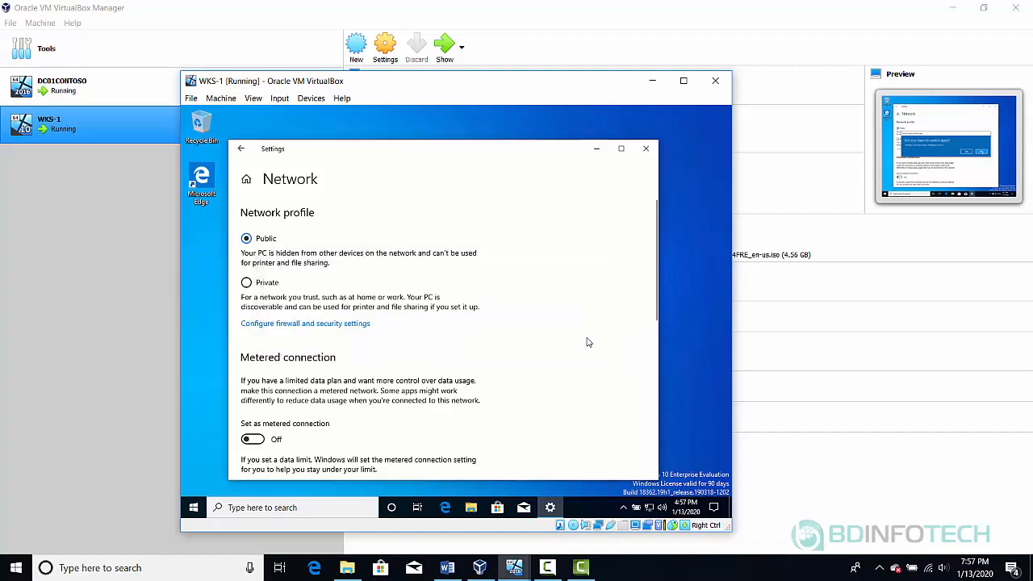
pyautogui.click(242, 157)
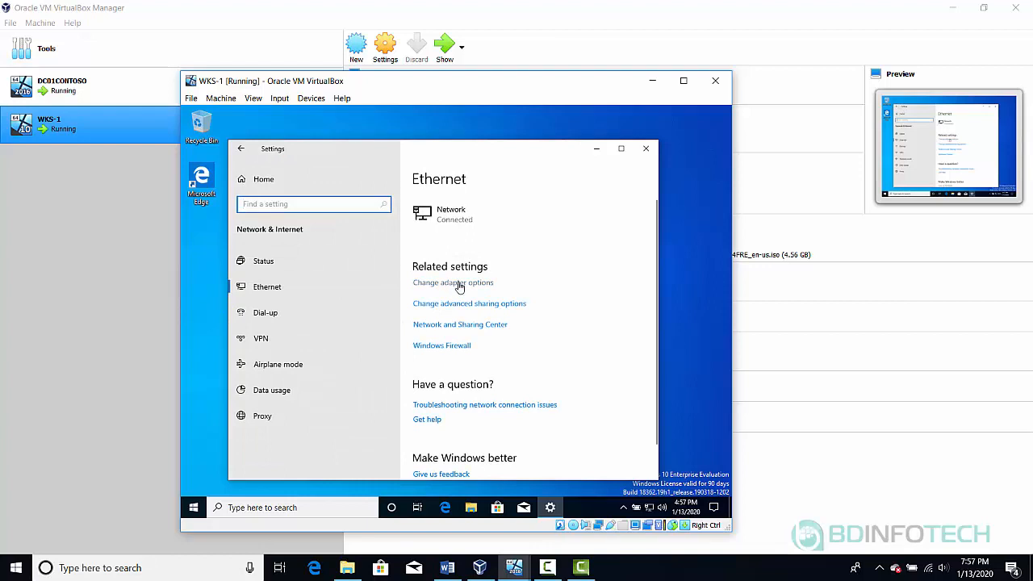
pyautogui.click(646, 150)
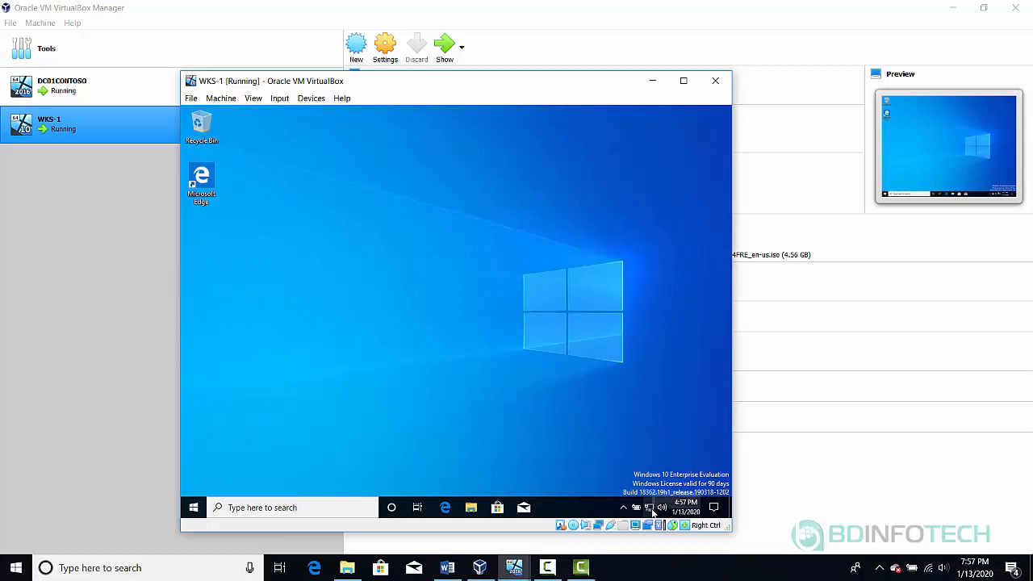
# Open the Ethernet adapter's Properties via Network & Internet settings and Change adapter options
pyautogui.moveTo(652, 510)
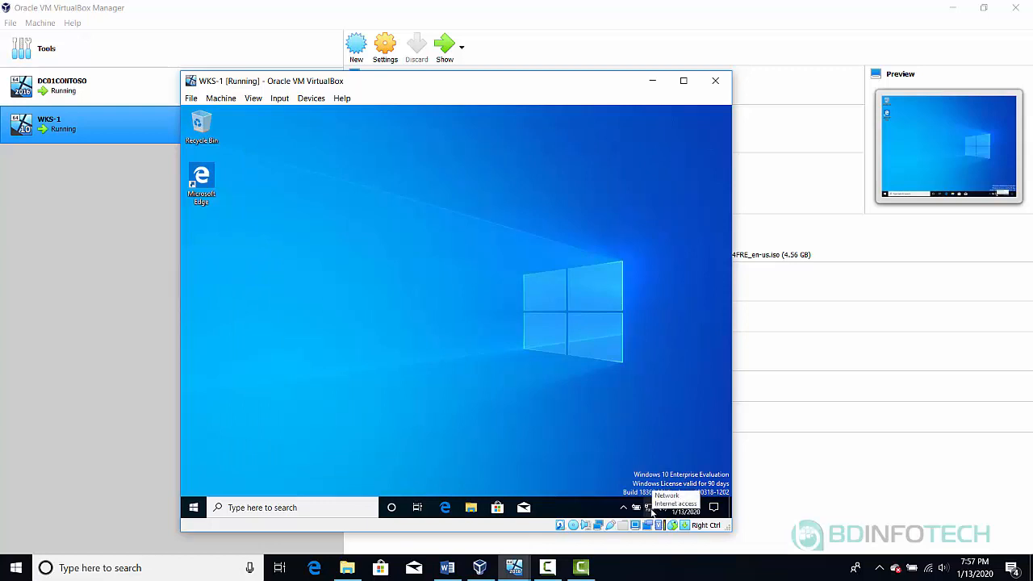
pyautogui.rightClick(652, 510)
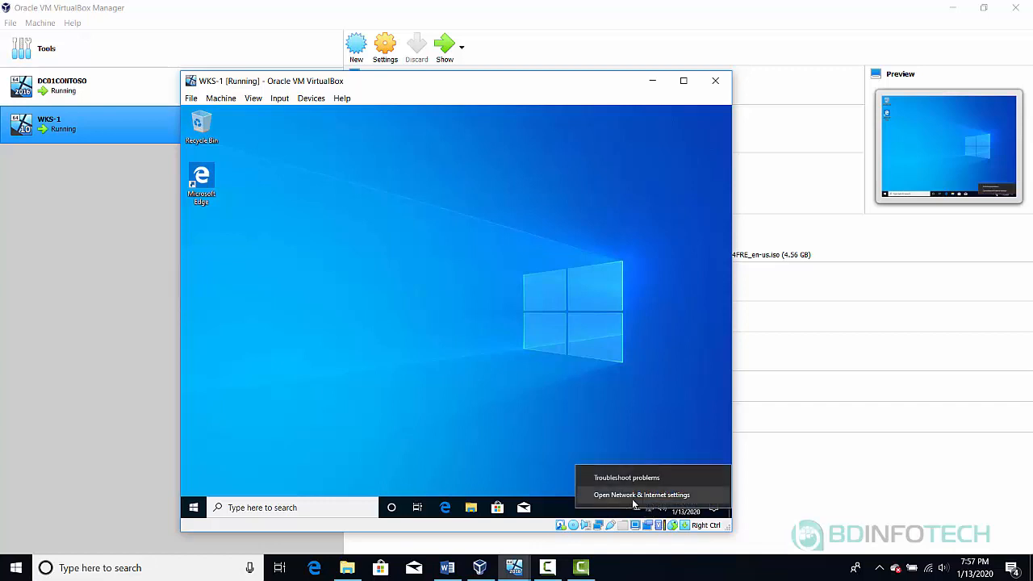
pyautogui.click(633, 498)
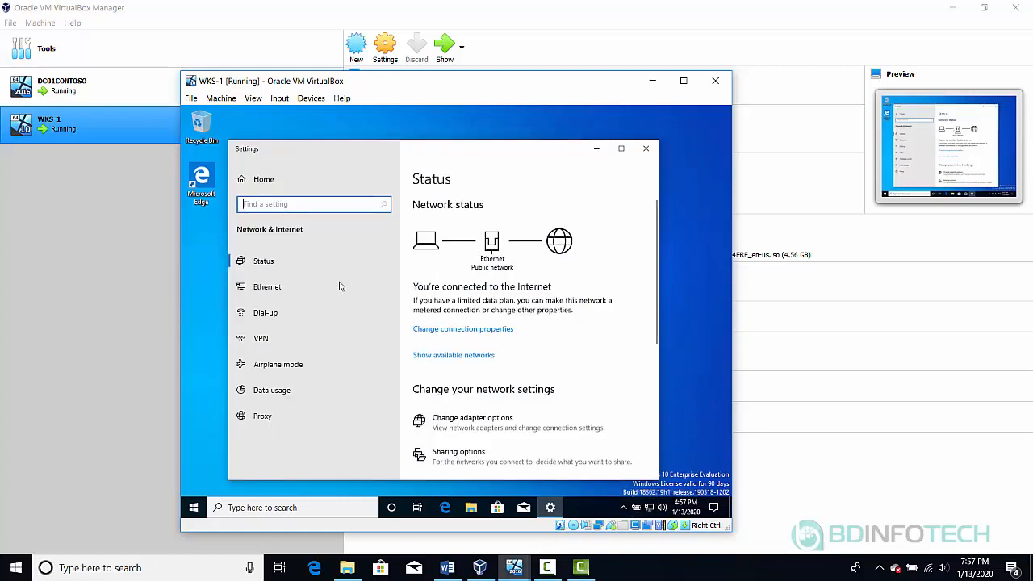
pyautogui.click(274, 290)
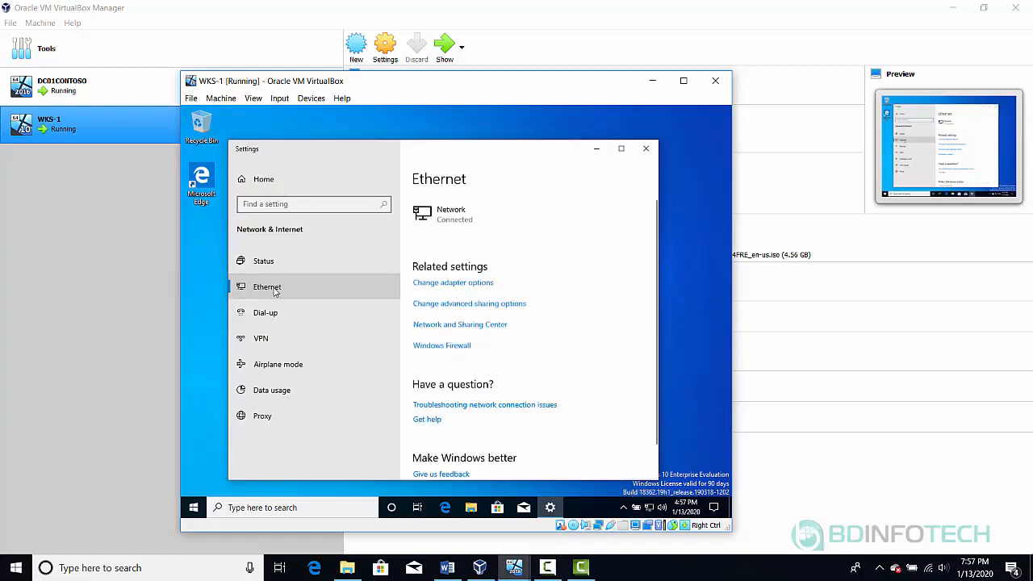
pyautogui.click(467, 284)
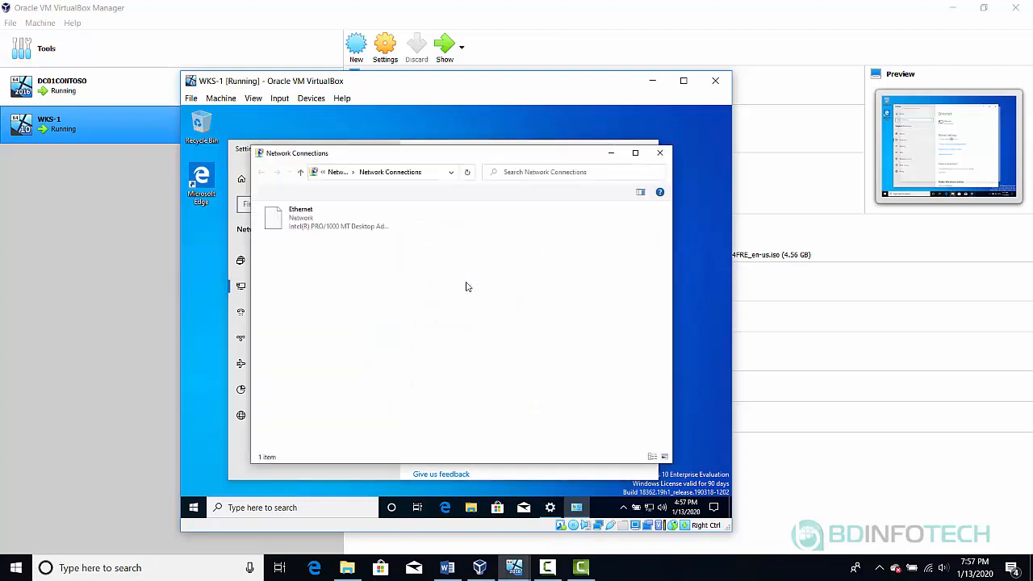
pyautogui.rightClick(300, 219)
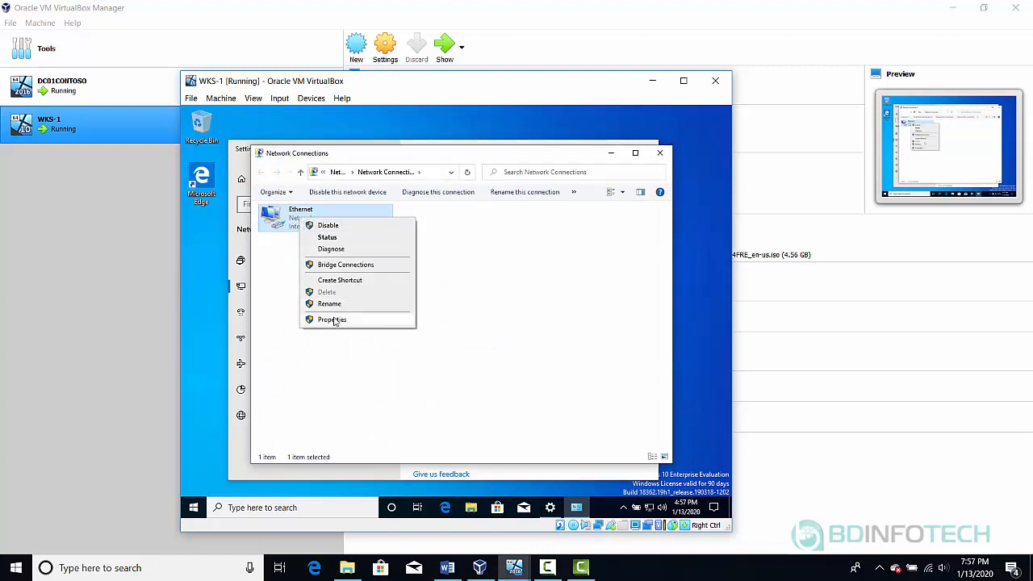
pyautogui.click(331, 320)
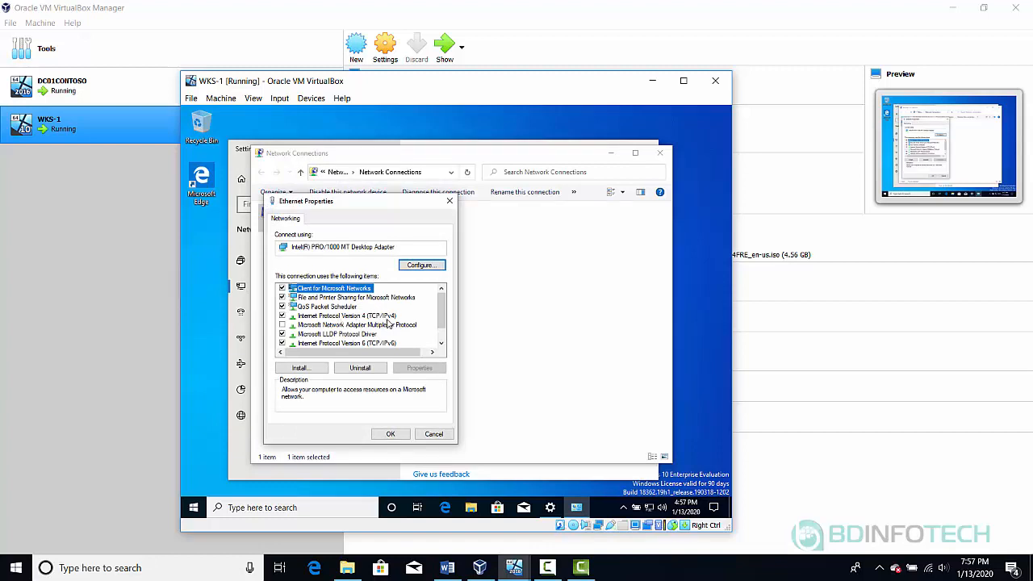
# Open Internet Protocol Version 4 (TCP/IPv4) properties and select 'Use the following DNS server addresses'
pyautogui.doubleClick(383, 318)
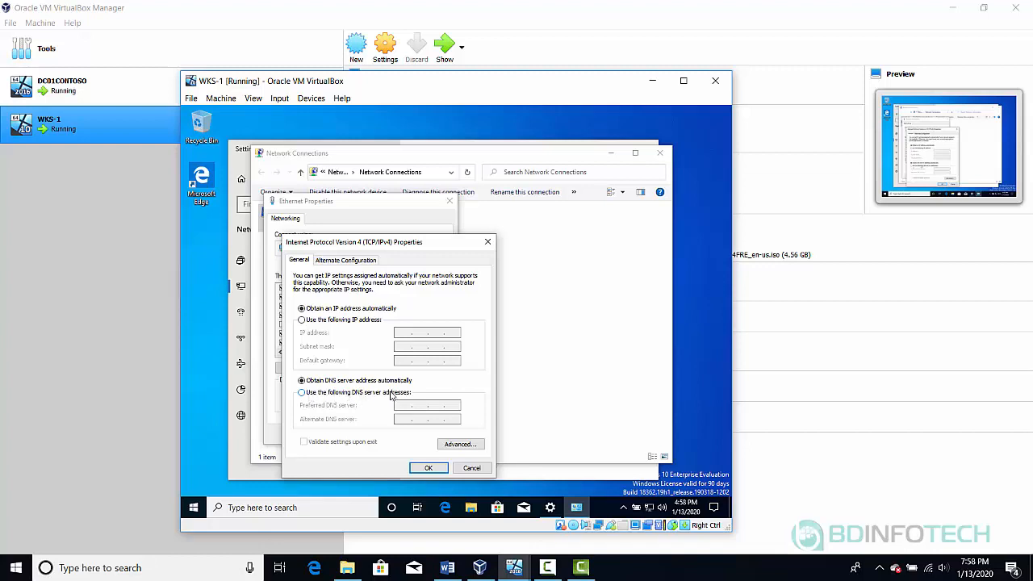
pyautogui.click(303, 394)
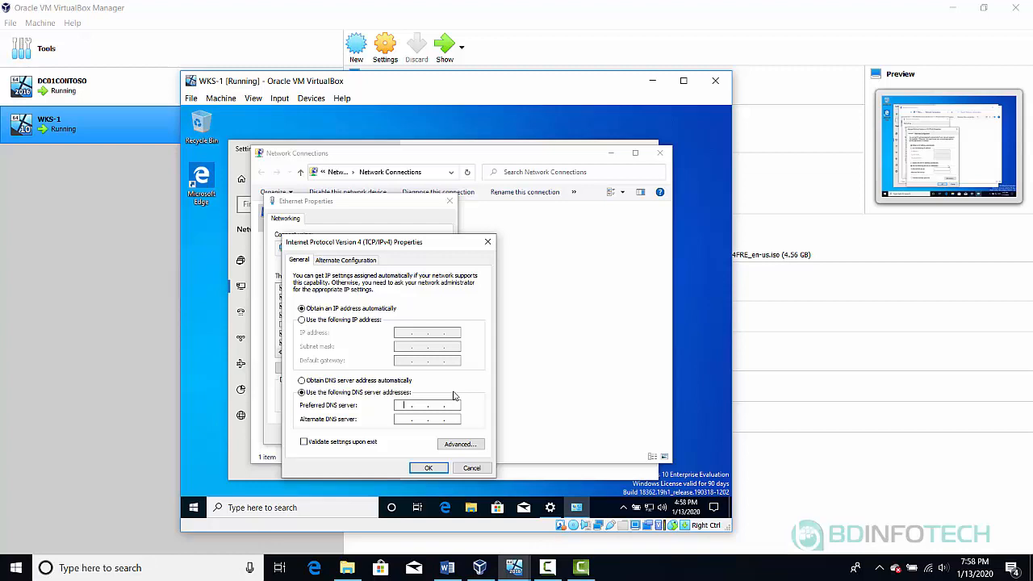
pyautogui.moveTo(514, 568)
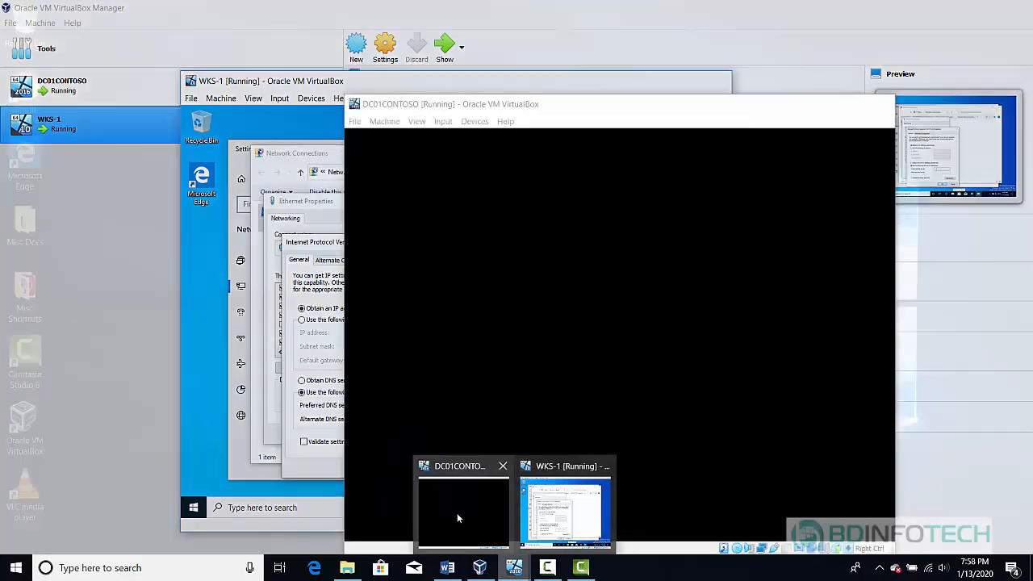
# Bring DC01CONTOSO forward and sign in using Insert Ctrl-Alt-Del and the account password
pyautogui.click(456, 512)
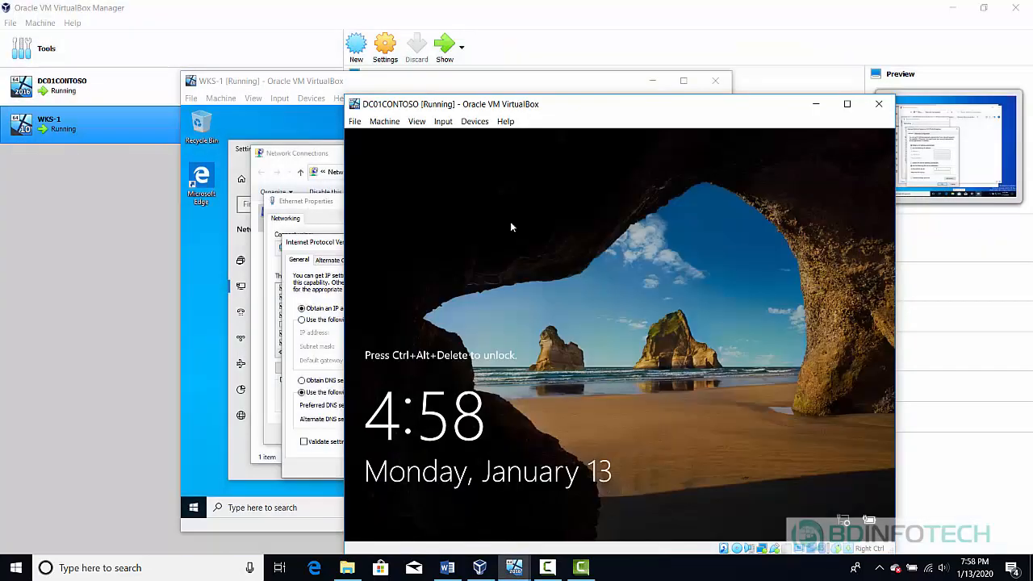
pyautogui.click(446, 122)
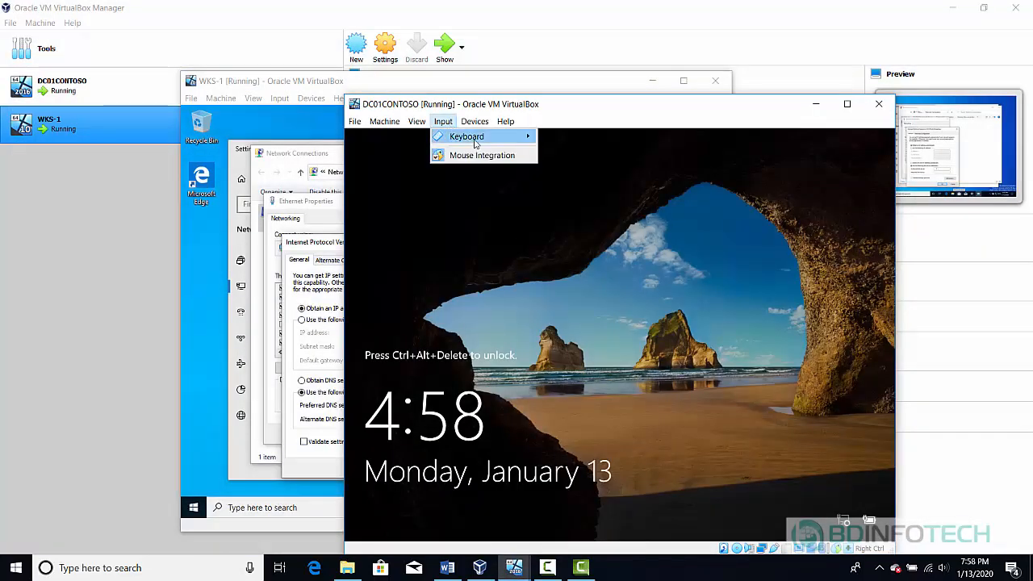
pyautogui.moveTo(479, 144)
pyautogui.click(593, 169)
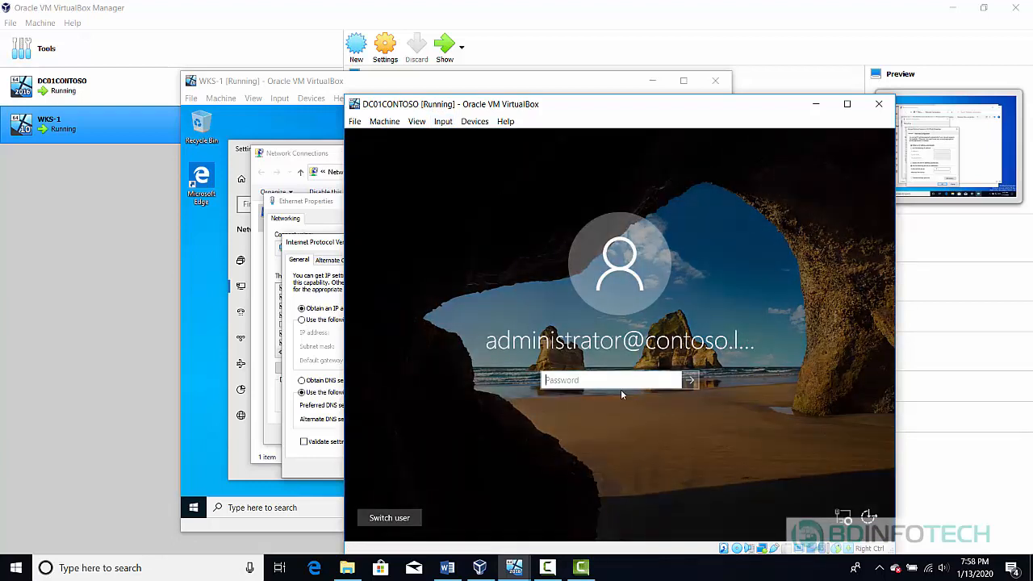
pyautogui.write('*******')
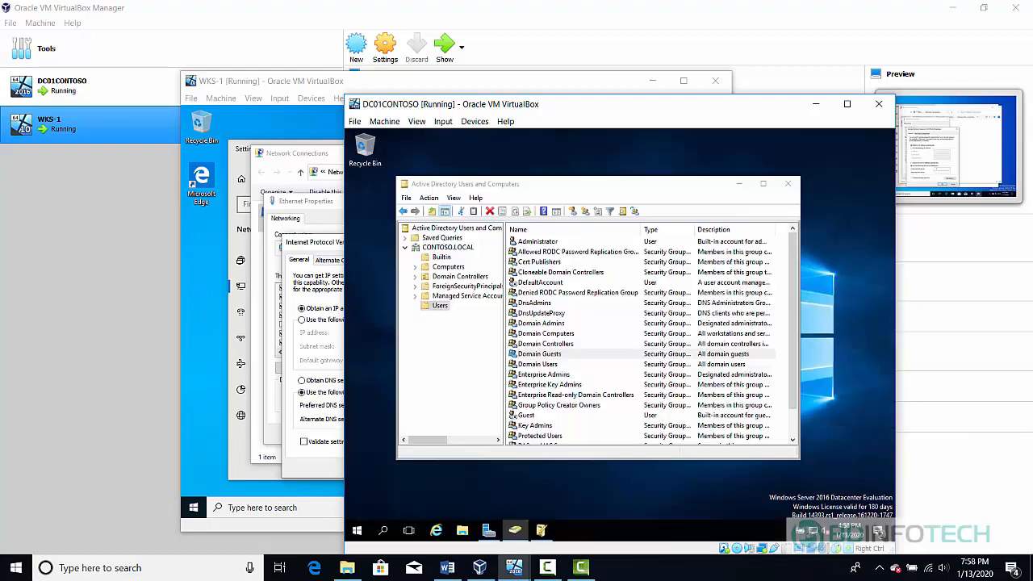
pyautogui.click(614, 352)
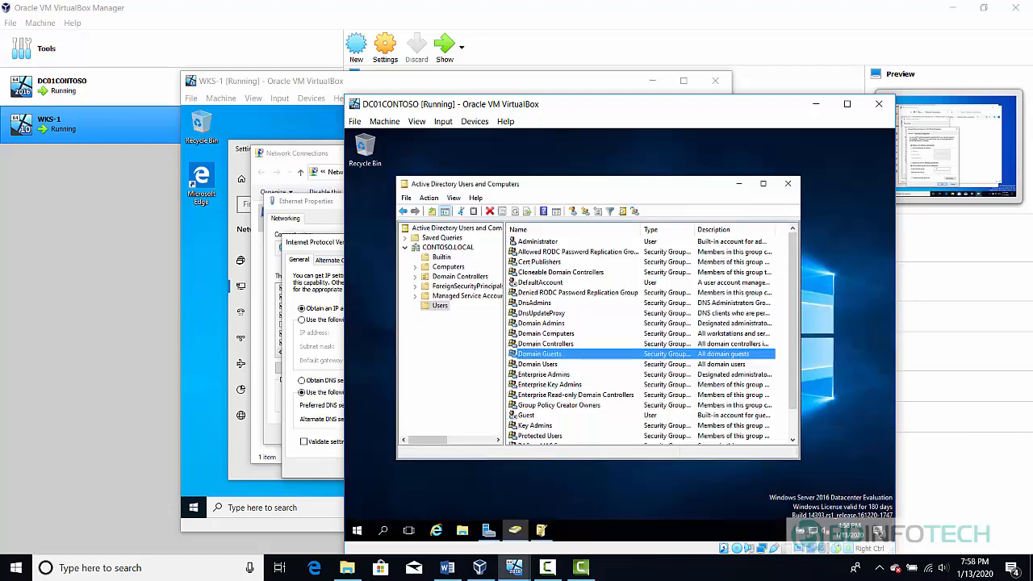
# Run ipconfig in Command Prompt to find the server's IPv4 address 192.168.1.10, then return to WKS-1
pyautogui.click(385, 530)
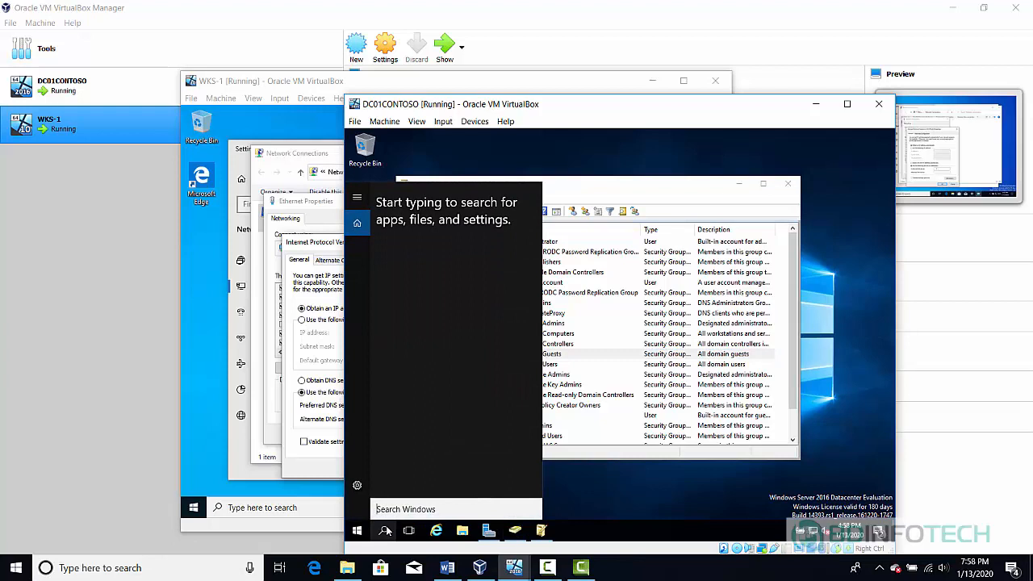
pyautogui.write('cmd')
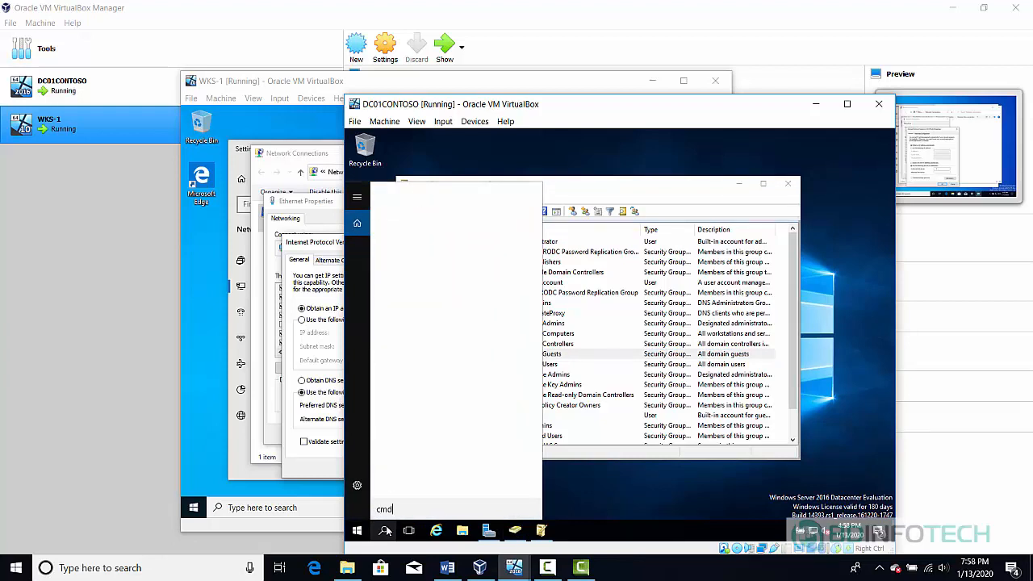
pyautogui.press('Return')
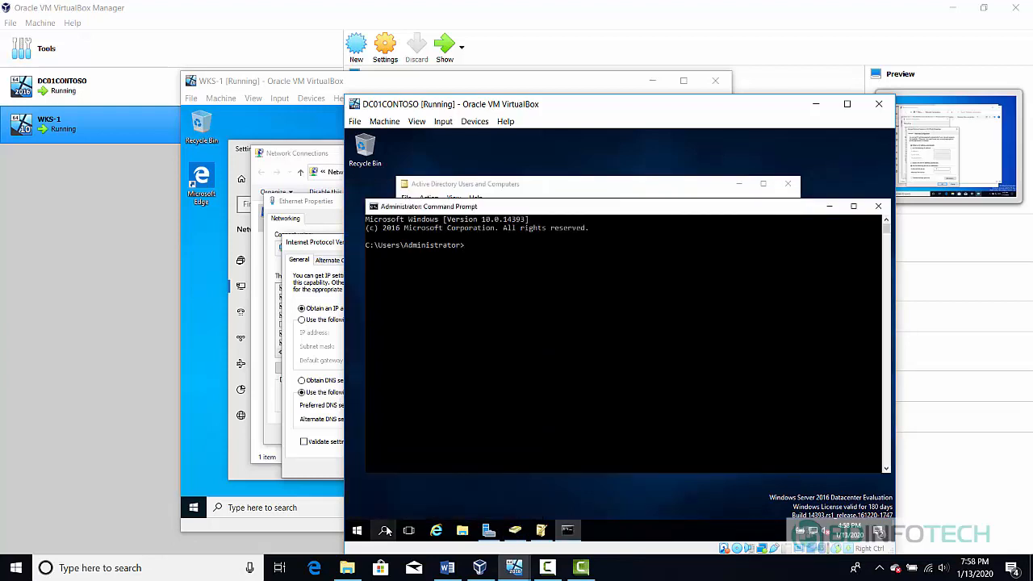
pyautogui.write('ipconfig')
pyautogui.press('Return')
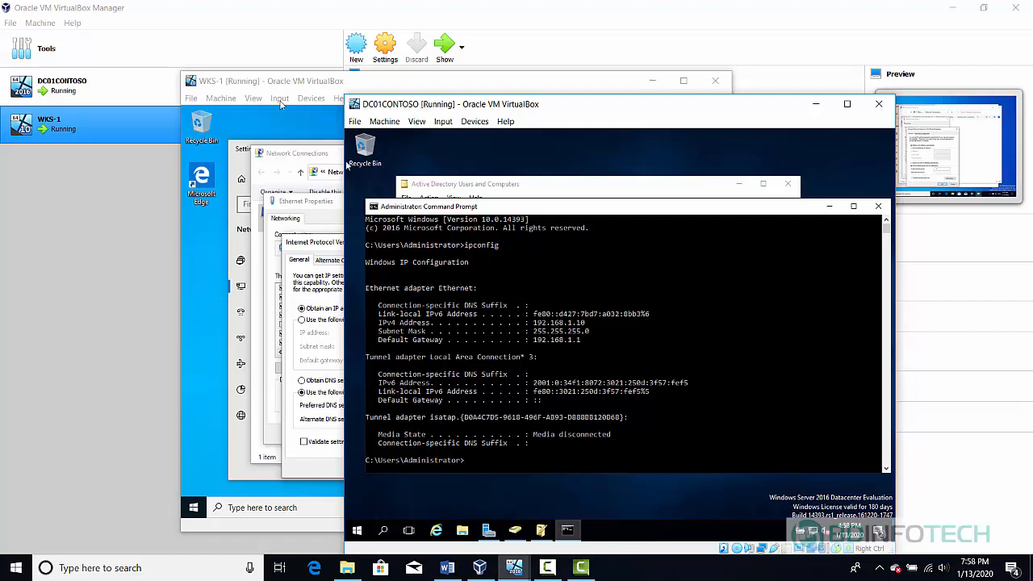
pyautogui.click(313, 248)
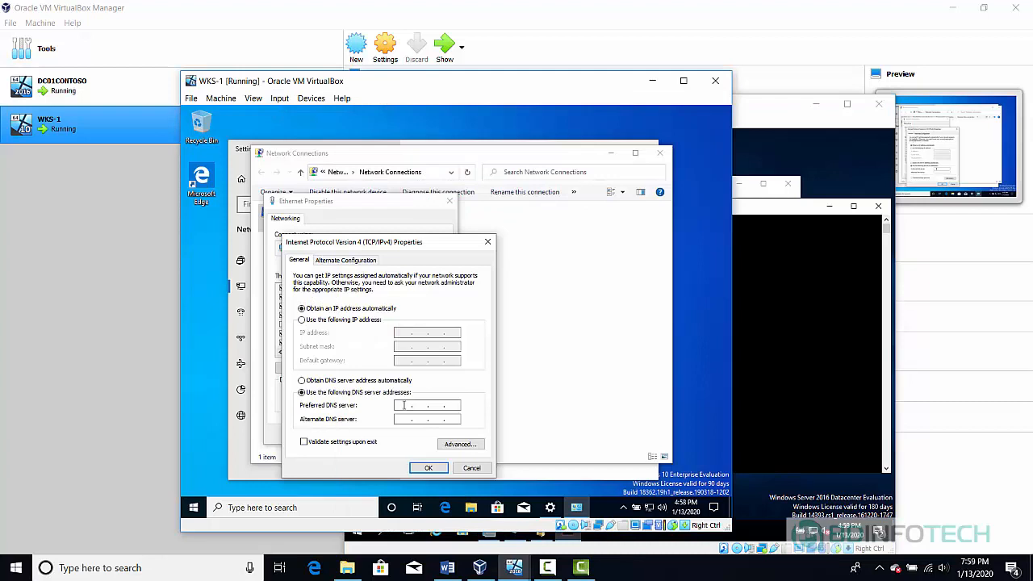
# Set the preferred DNS server to the domain controller's IP, save the IPv4 and Ethernet properties, and close the network windows
pyautogui.click(405, 405)
pyautogui.write('19')
pyautogui.write('2')
pyautogui.write('1681')
pyautogui.write('.10')
pyautogui.write('8.8.8.8')
pyautogui.click(428, 468)
pyautogui.click(390, 434)
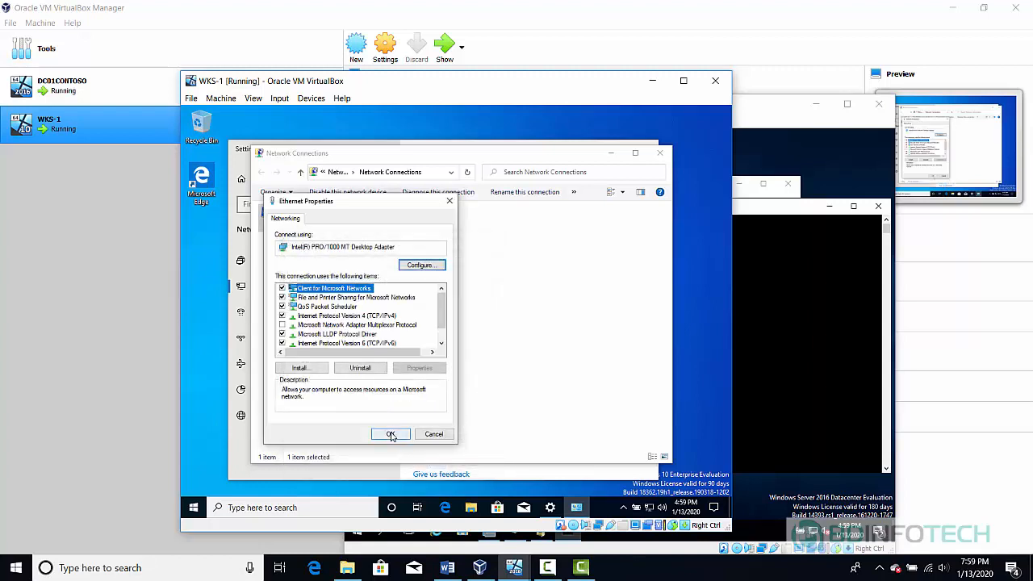
pyautogui.click(659, 153)
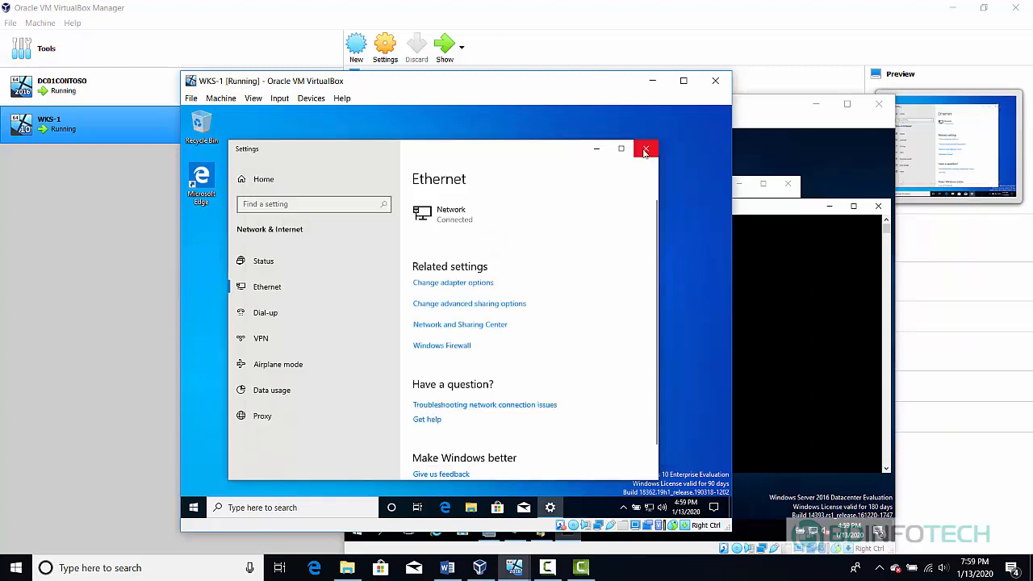
pyautogui.click(645, 149)
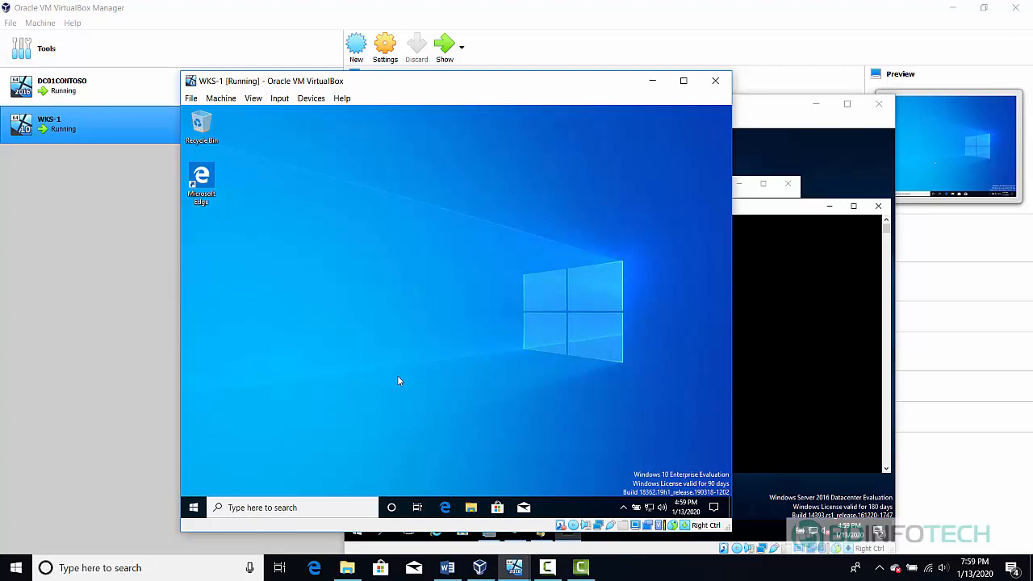
# Search for 'pc' on WKS-1 and open This PC's Properties to show the System window
pyautogui.click(253, 509)
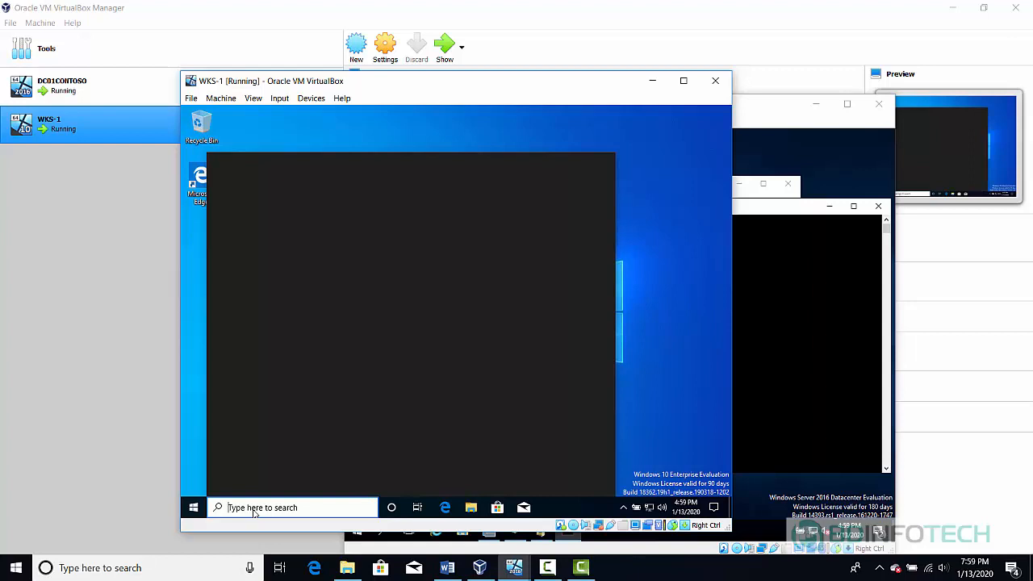
pyautogui.write('pc')
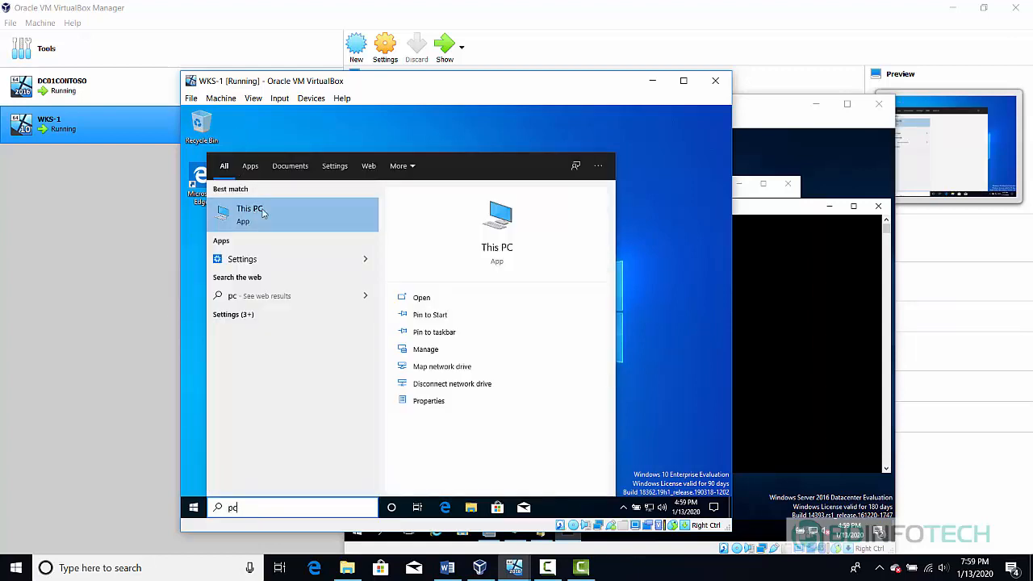
pyautogui.rightClick(271, 216)
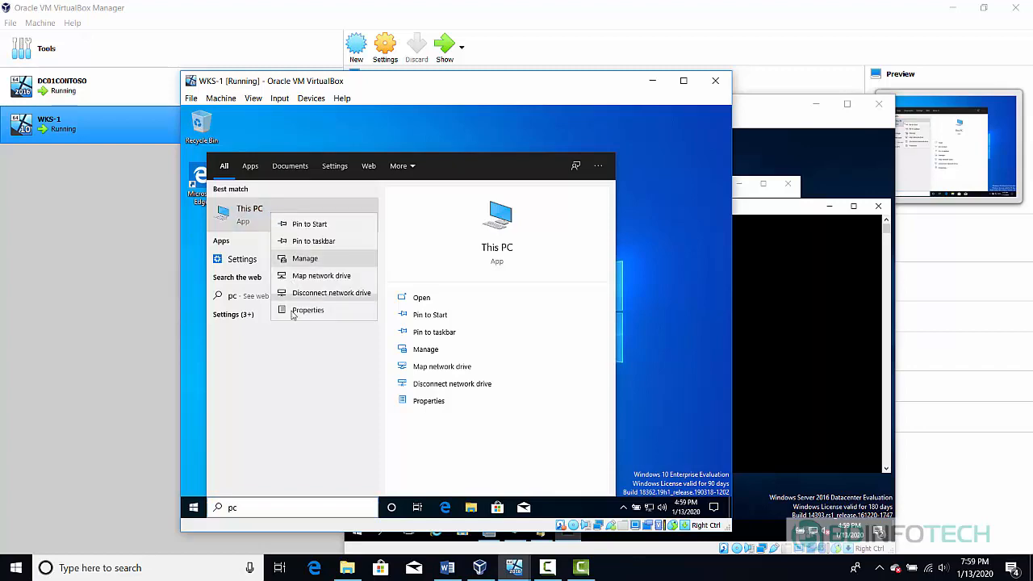
pyautogui.click(318, 309)
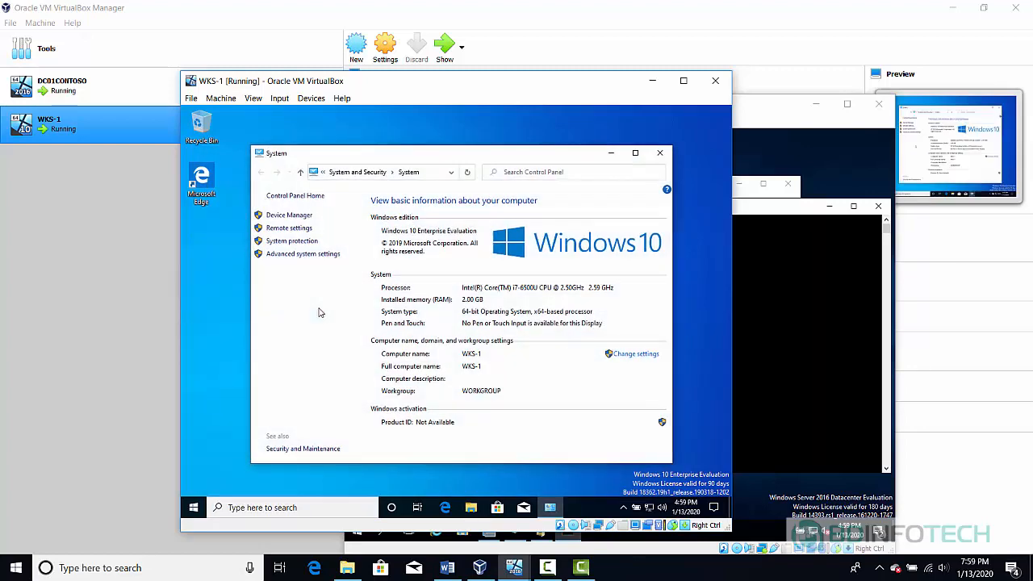
# Change WKS-1's membership from WORKGROUP to the domain CONTOSO.LOCAL in Computer Name/Domain Changes
pyautogui.click(643, 360)
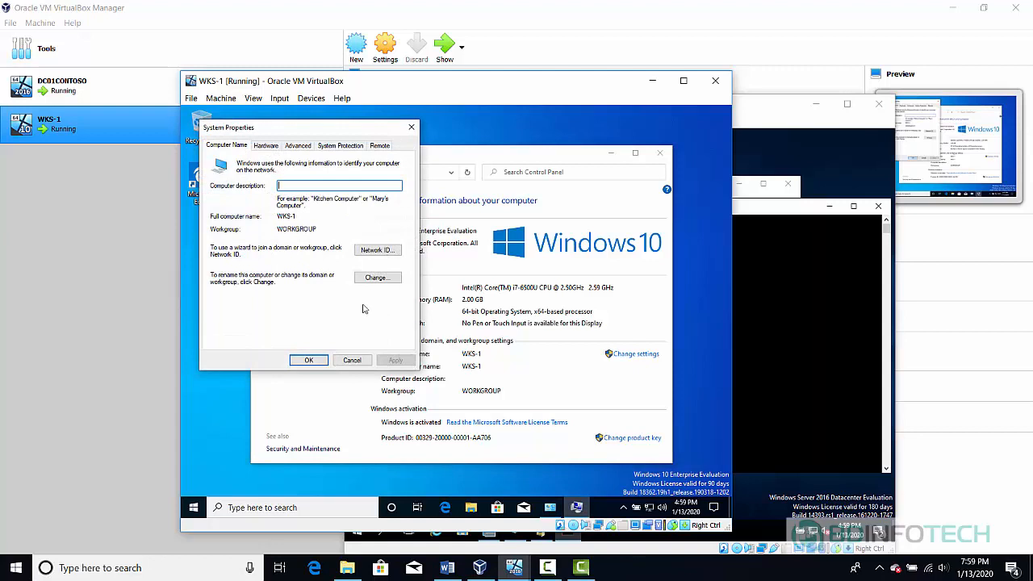
pyautogui.click(377, 277)
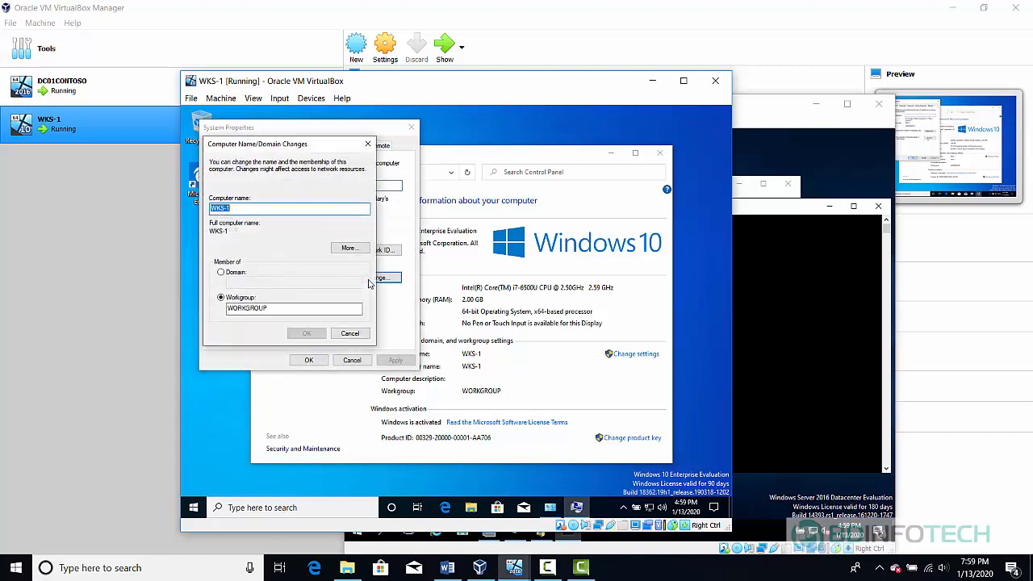
pyautogui.click(222, 272)
pyautogui.click(252, 284)
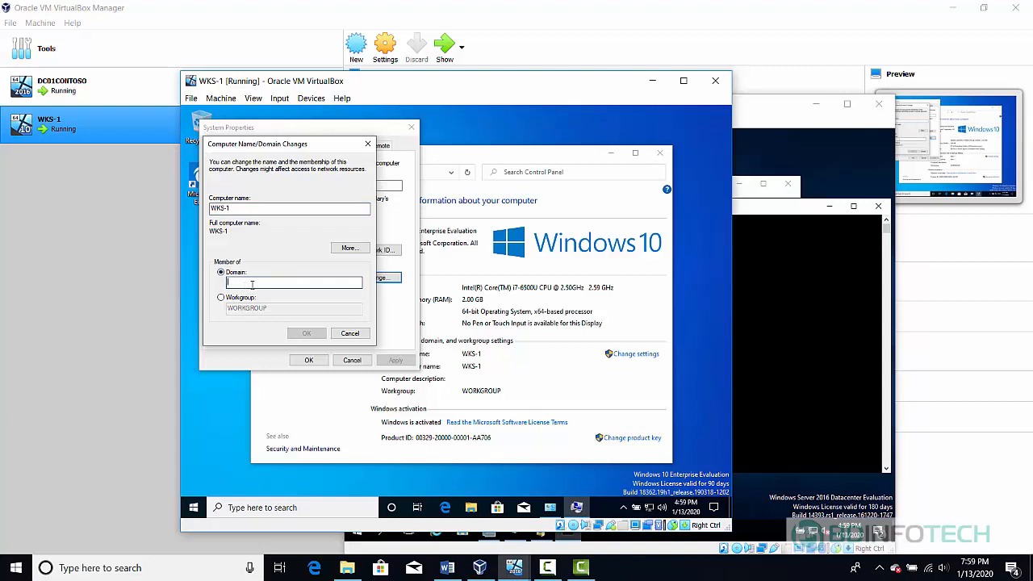
pyautogui.write('CON')
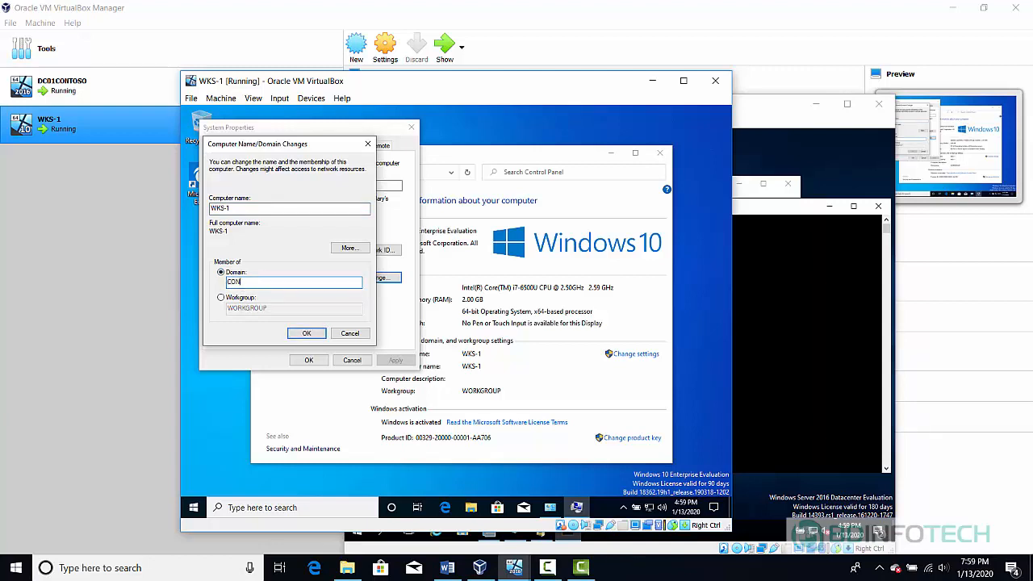
pyautogui.write('TOSO.LOCAL')
pyautogui.click(778, 272)
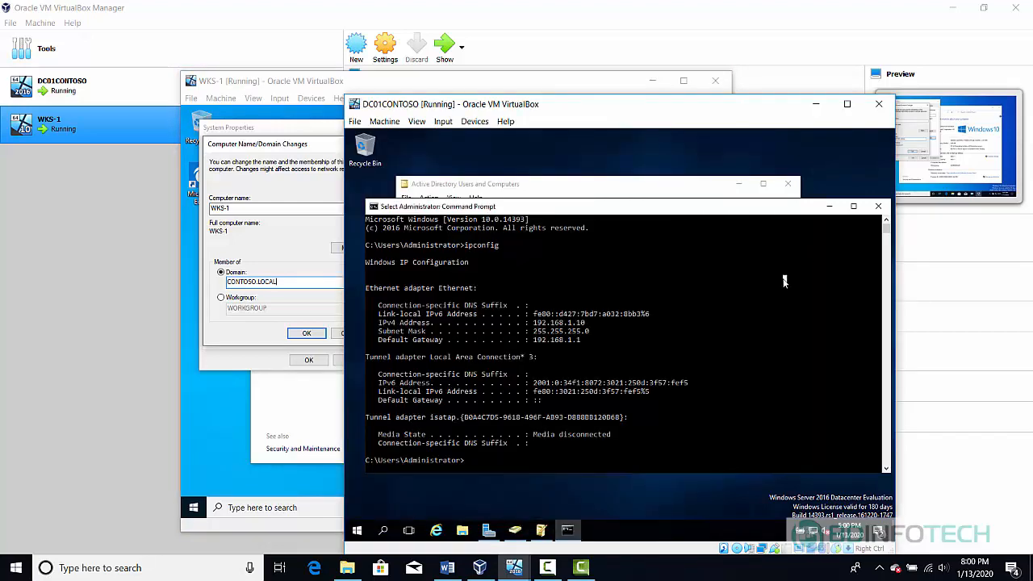
pyautogui.click(831, 208)
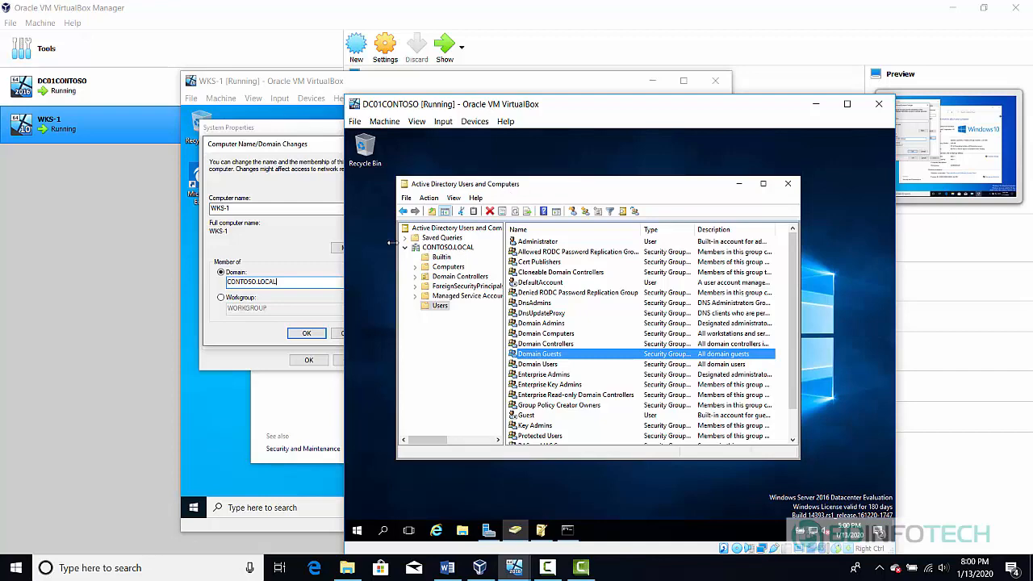
pyautogui.click(339, 255)
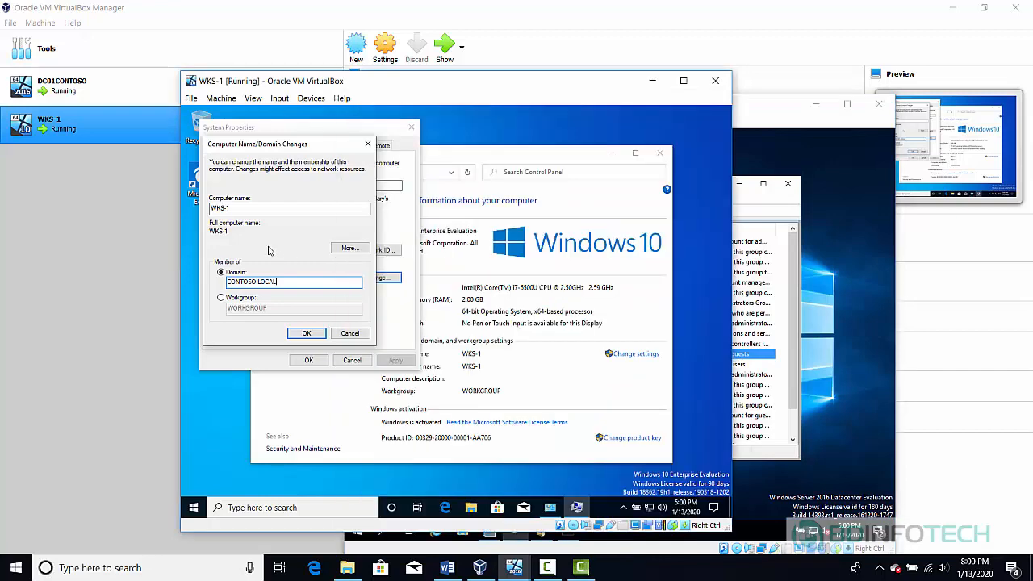
# Apply the CONTOSO.LOCAL domain change, authenticating with the domain administrator account and its password
pyautogui.click(318, 334)
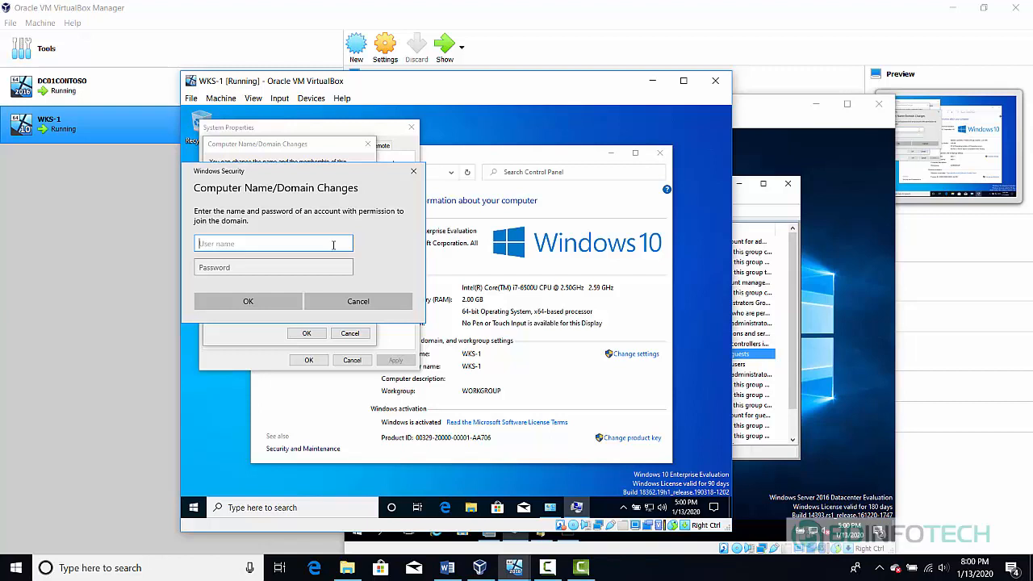
pyautogui.write('administrator@contoso.local')
pyautogui.press('Tab')
pyautogui.write('P@ssw0rd')
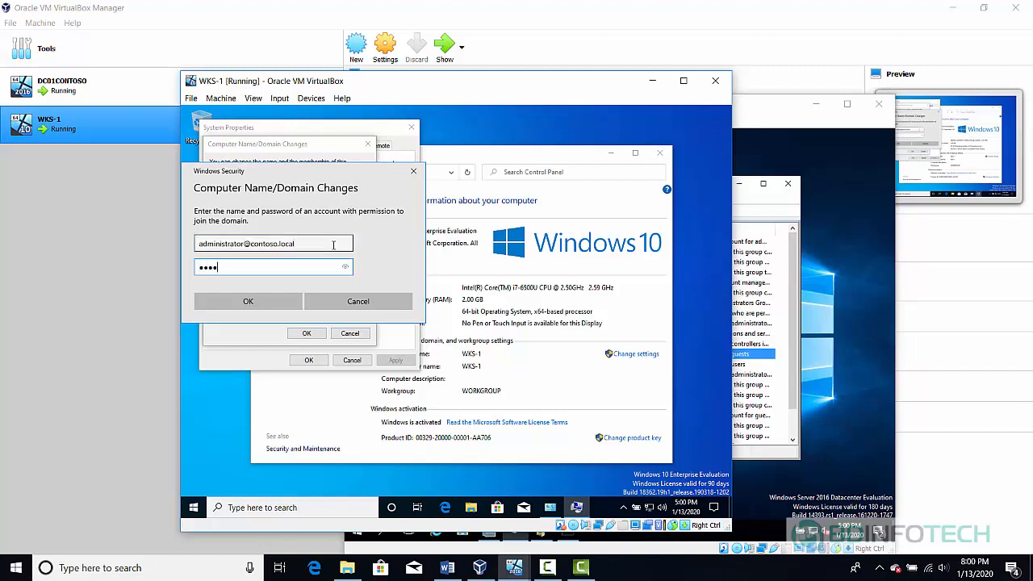
pyautogui.write('1')
pyautogui.click(246, 300)
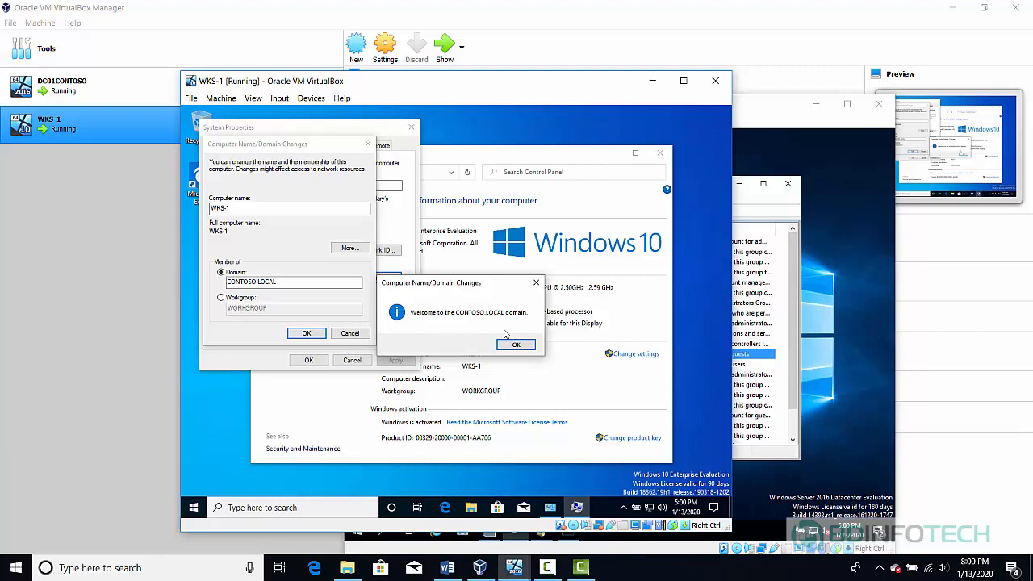
# Acknowledge the welcome and restart-required messages and close System Properties
pyautogui.click(526, 347)
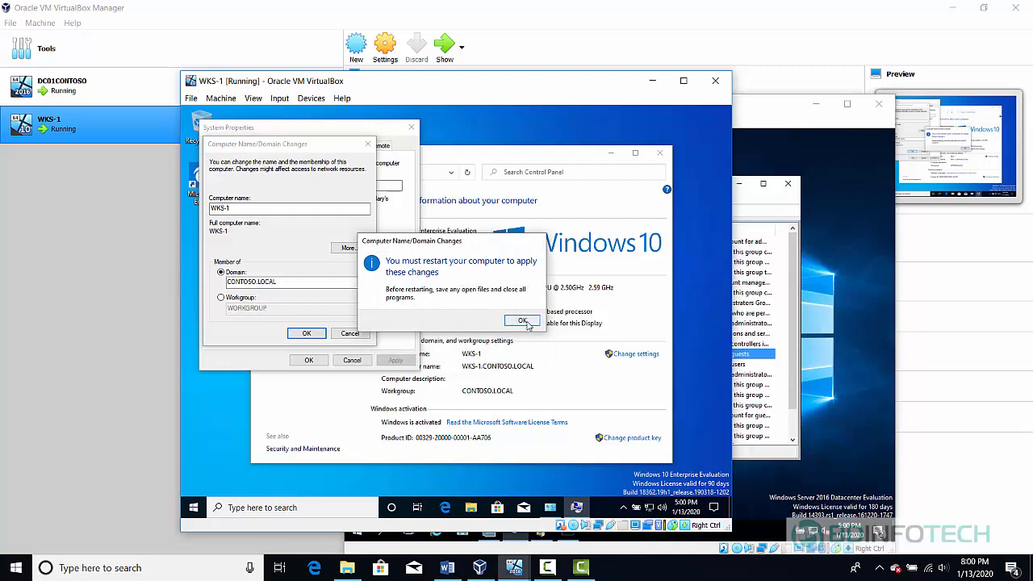
pyautogui.click(523, 321)
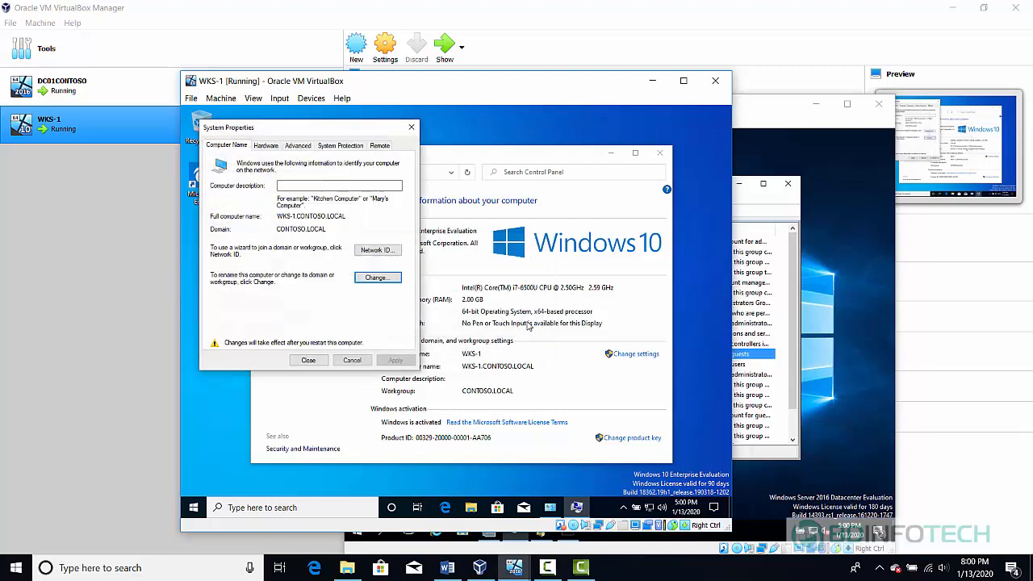
pyautogui.click(309, 360)
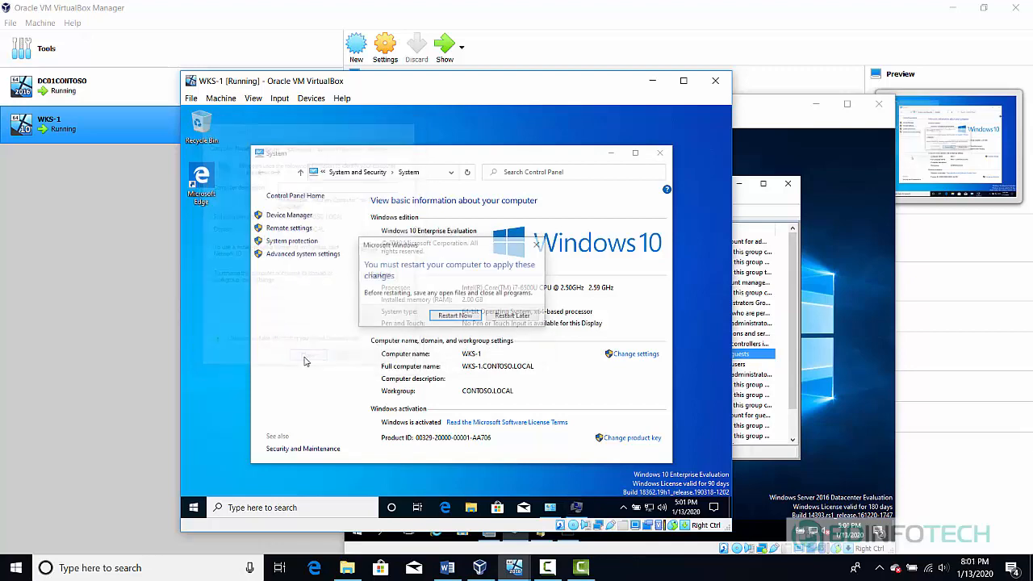
# Restart WKS-1 now and maximize its VirtualBox window
pyautogui.click(455, 317)
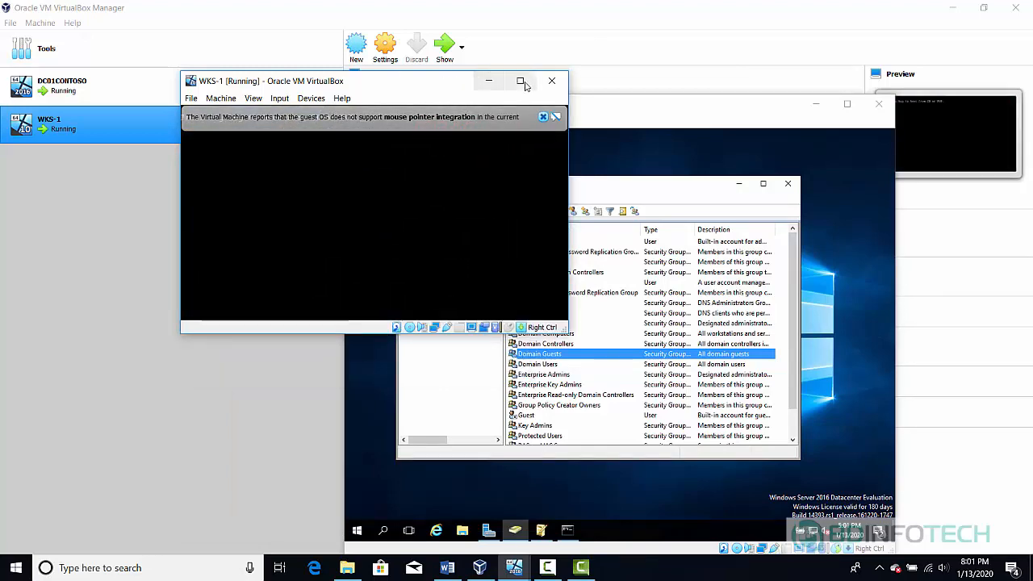
pyautogui.click(520, 82)
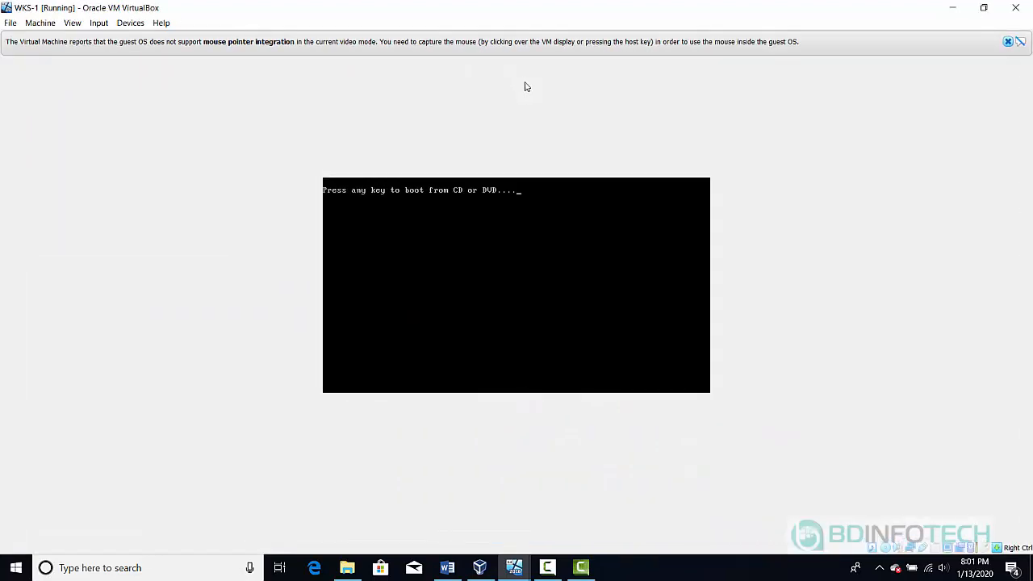
pyautogui.press('Return')
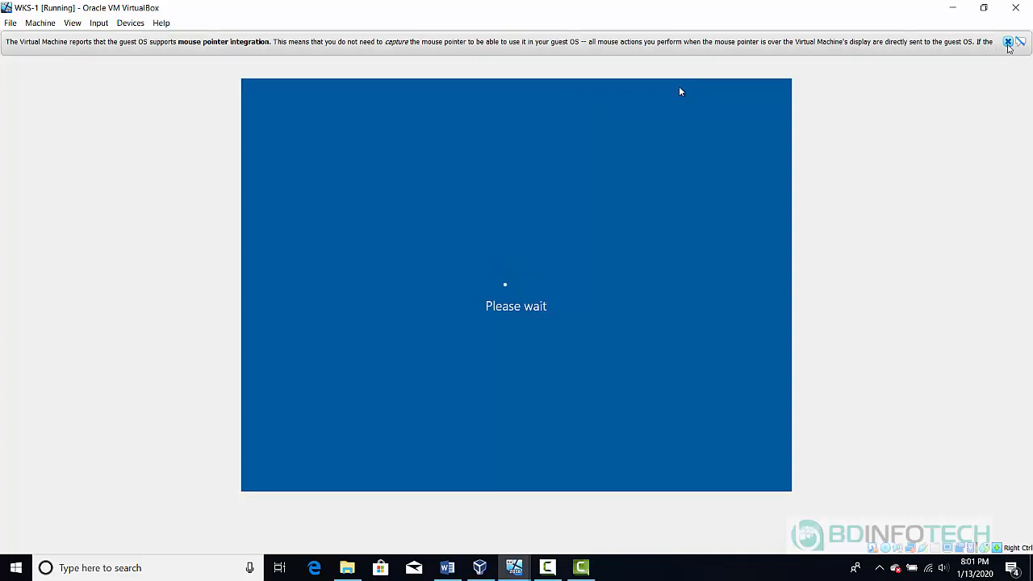
# Dismiss the mouse-integration notice and send Ctrl-Alt-Del via Input > Keyboard to reach sign-in
pyautogui.click(1007, 44)
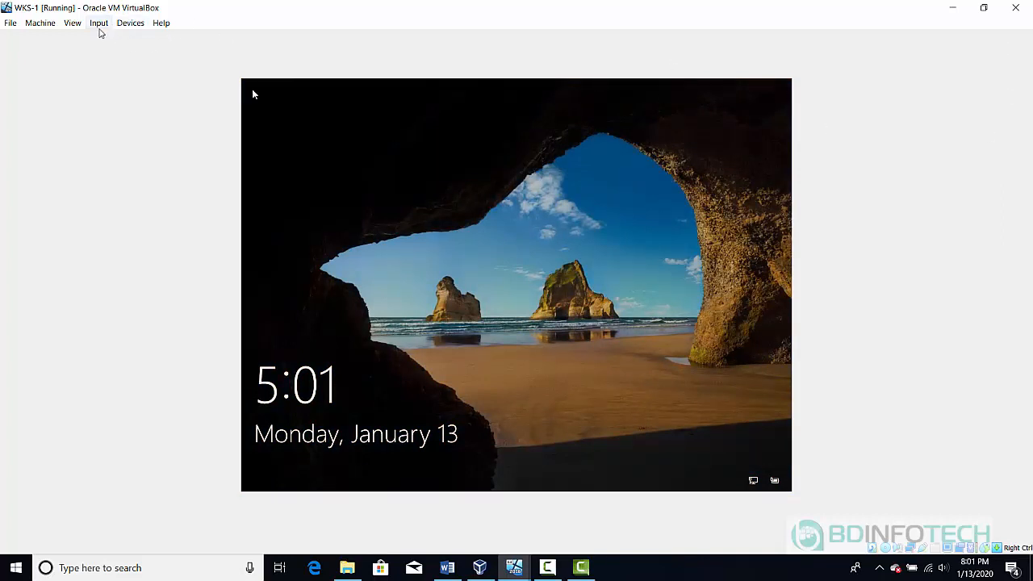
pyautogui.click(99, 26)
pyautogui.moveTo(115, 45)
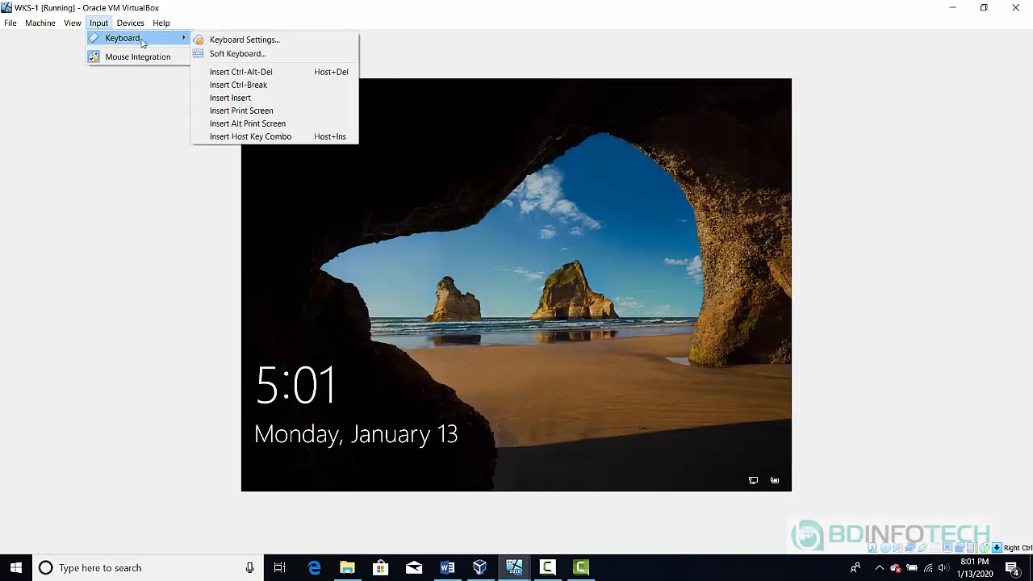
pyautogui.click(240, 73)
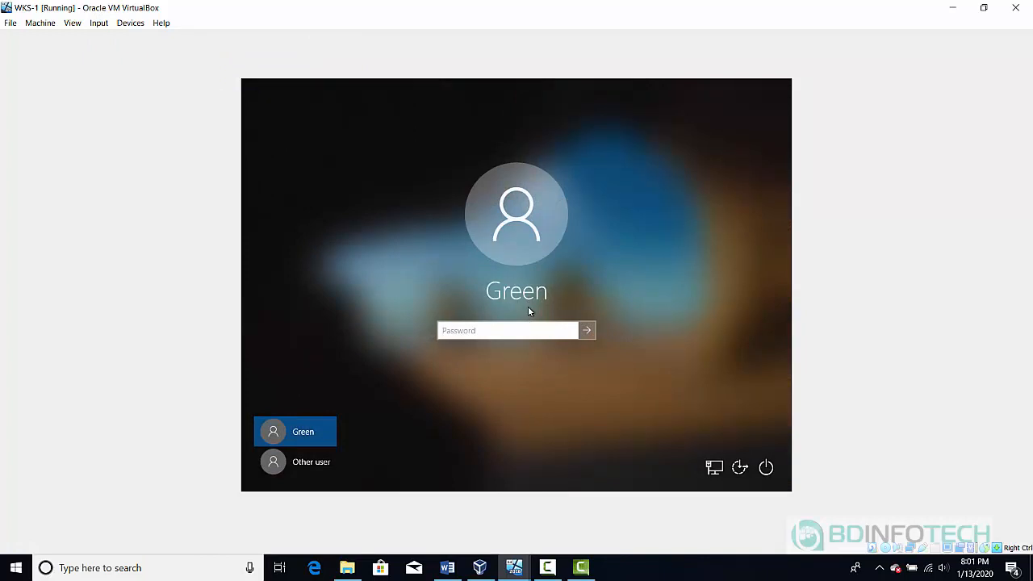
# Sign in as Other user with the contoso.local domain administrator account and its password
pyautogui.click(303, 461)
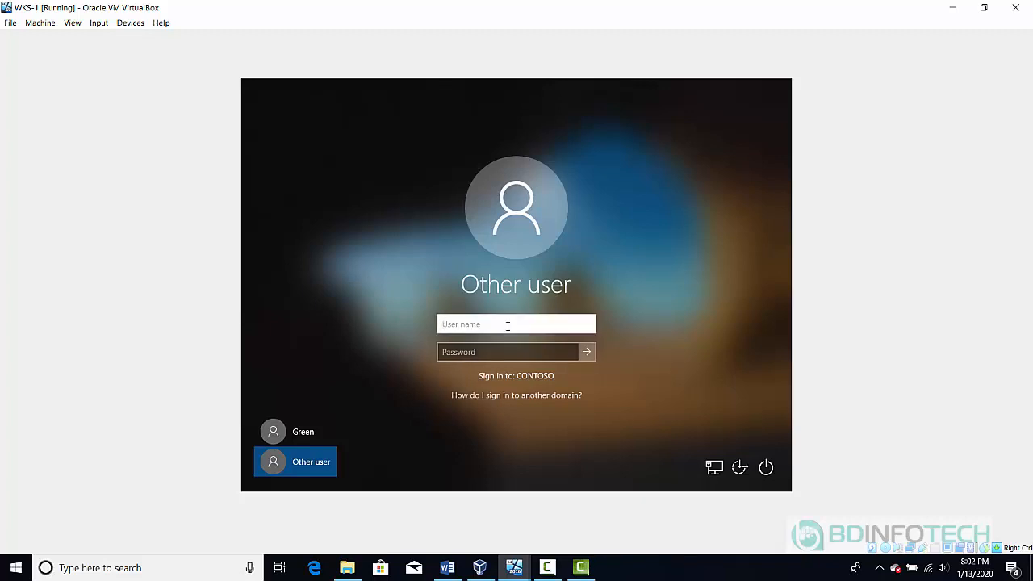
pyautogui.write('administrator')
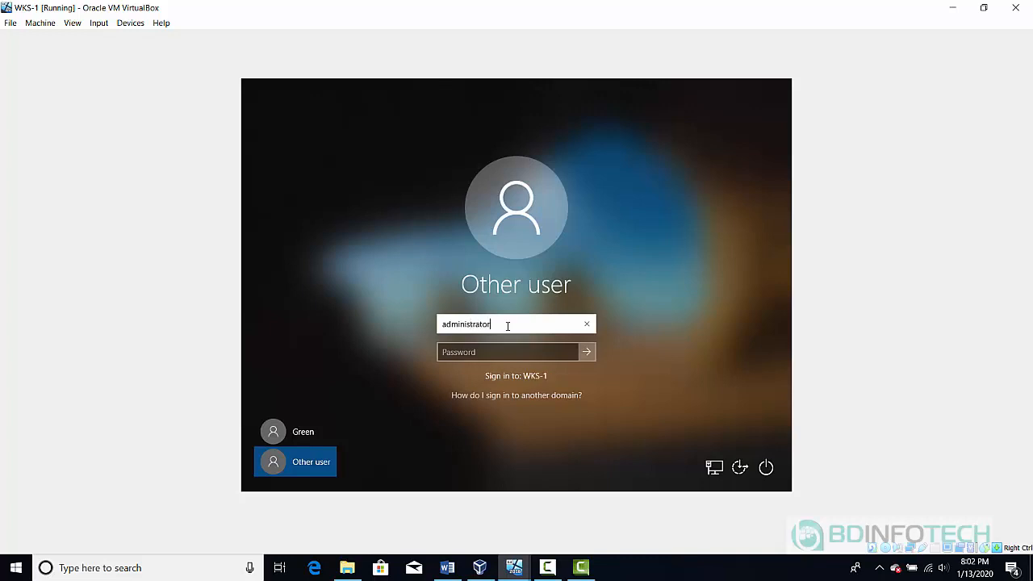
pyautogui.write('@contoso.local')
pyautogui.press('Tab')
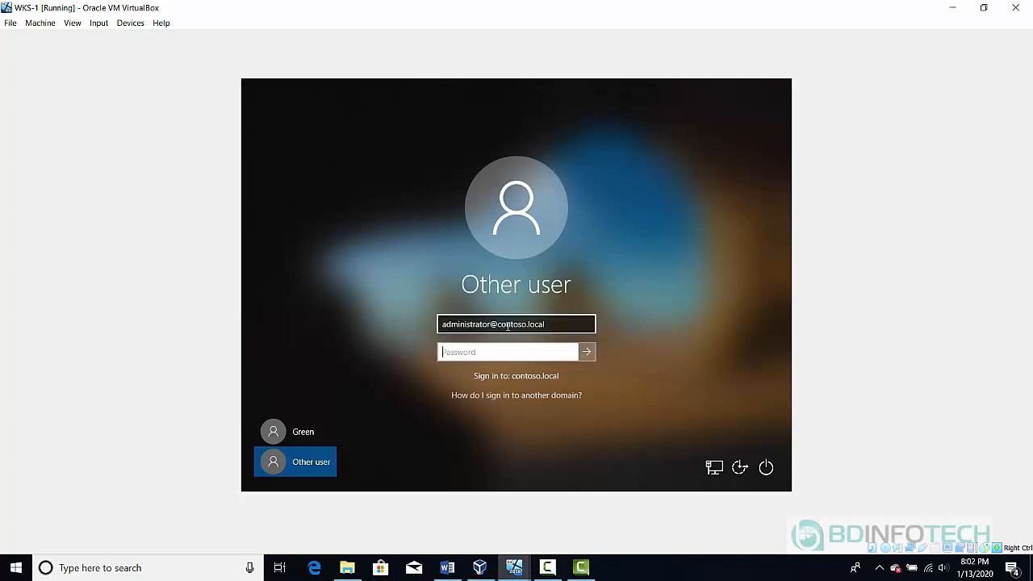
pyautogui.write('•••••••••')
pyautogui.press('Return')
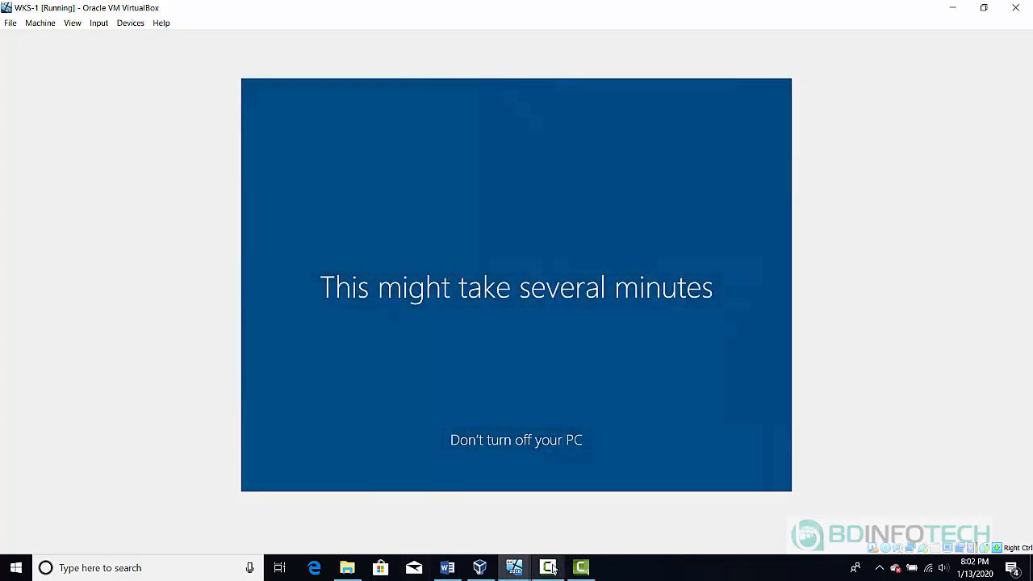
# Click through the WKS-1 screens while the first sign-in is prepared
pyautogui.moveTo(551, 567)
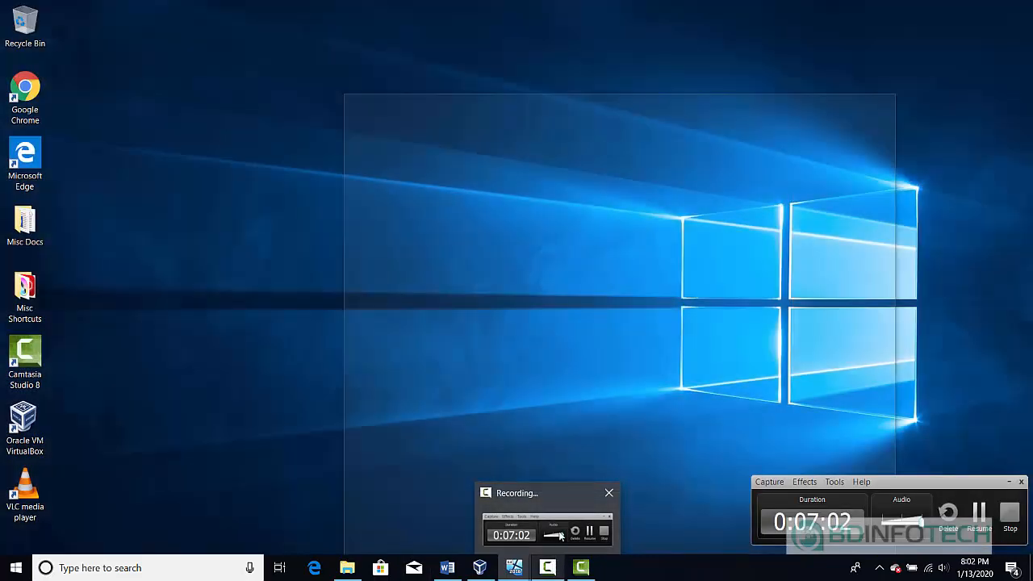
pyautogui.click(561, 537)
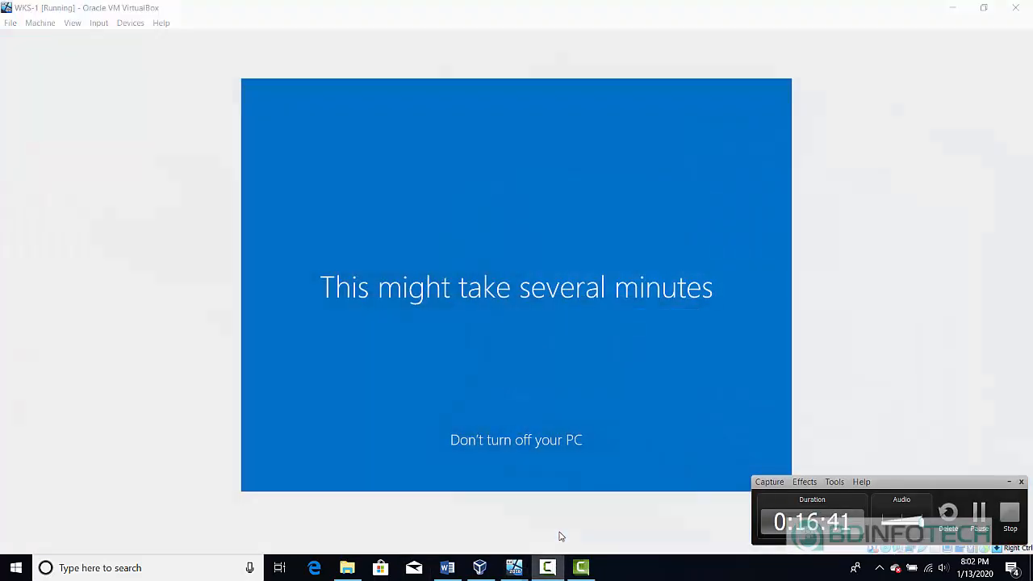
pyautogui.click(978, 516)
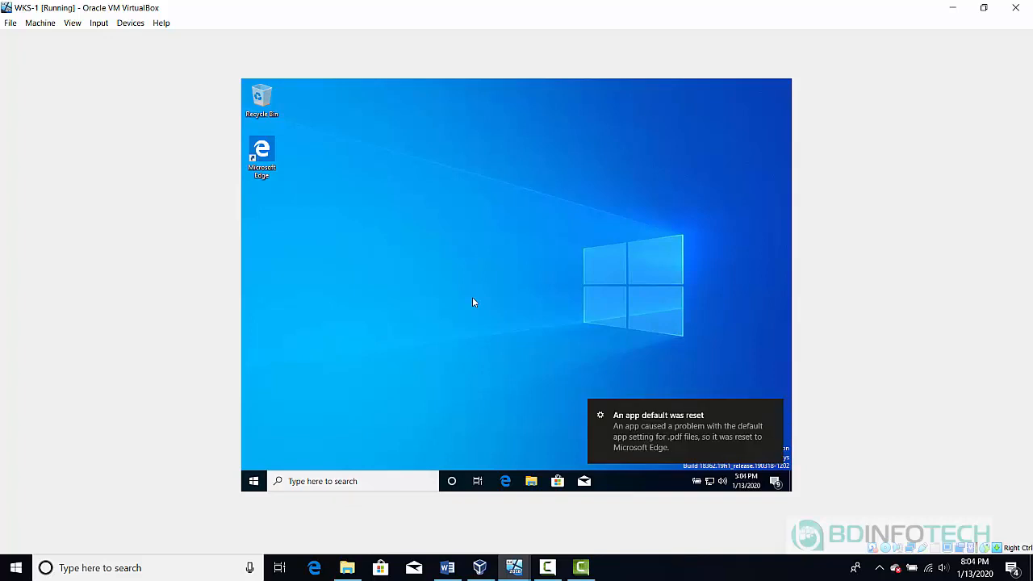
pyautogui.click(343, 481)
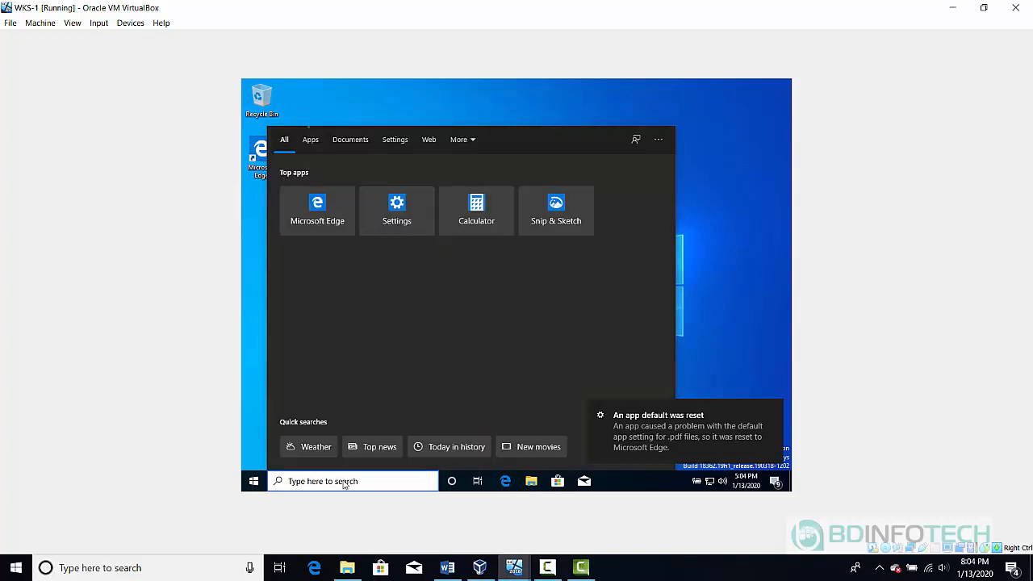
pyautogui.write('pc')
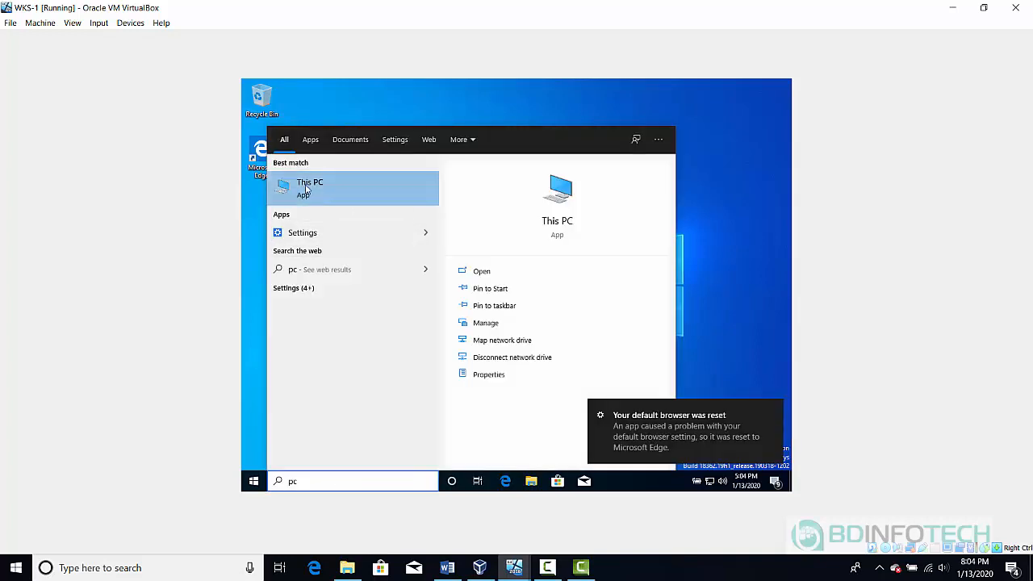
pyautogui.rightClick(306, 190)
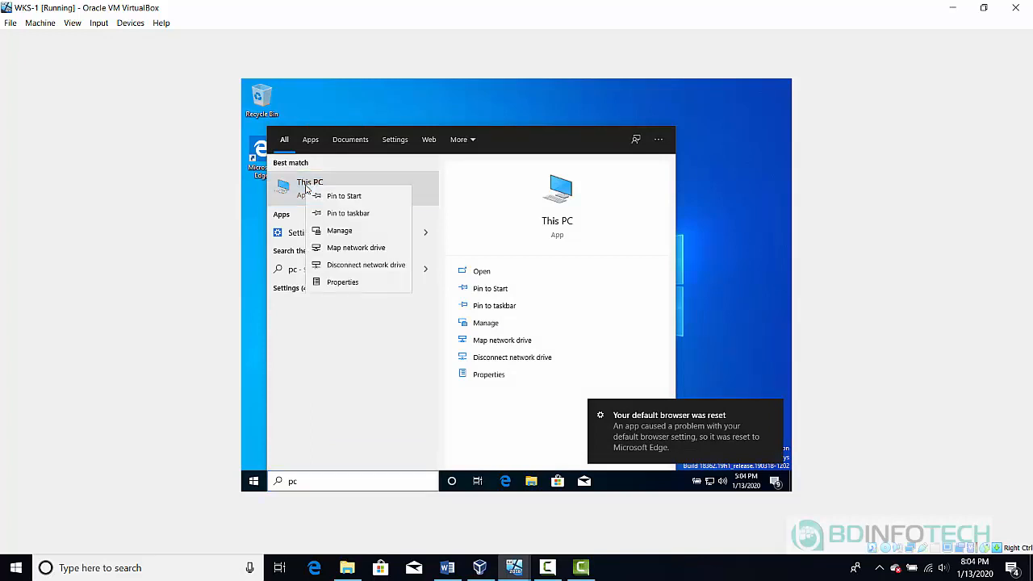
pyautogui.click(357, 283)
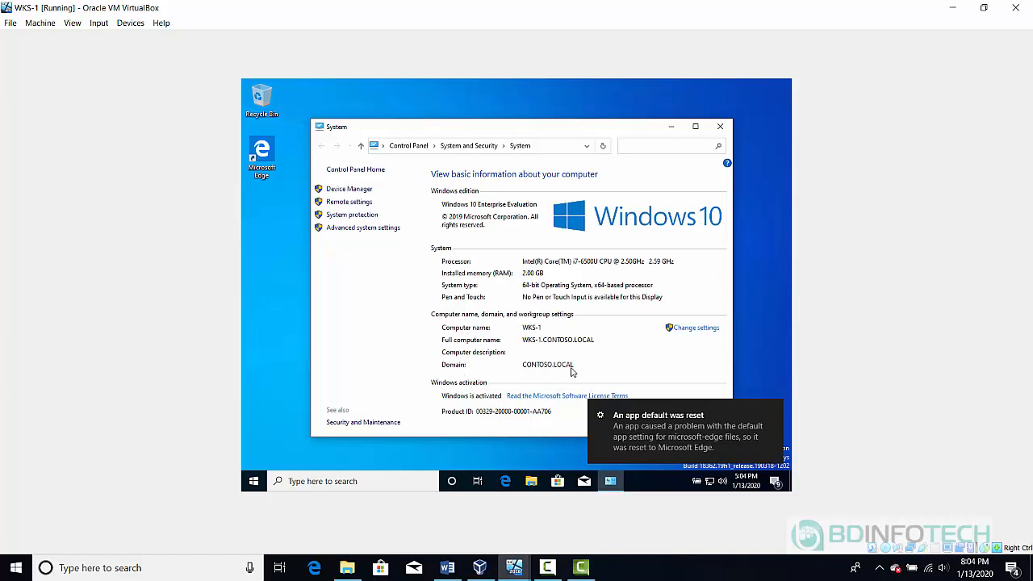
pyautogui.click(719, 127)
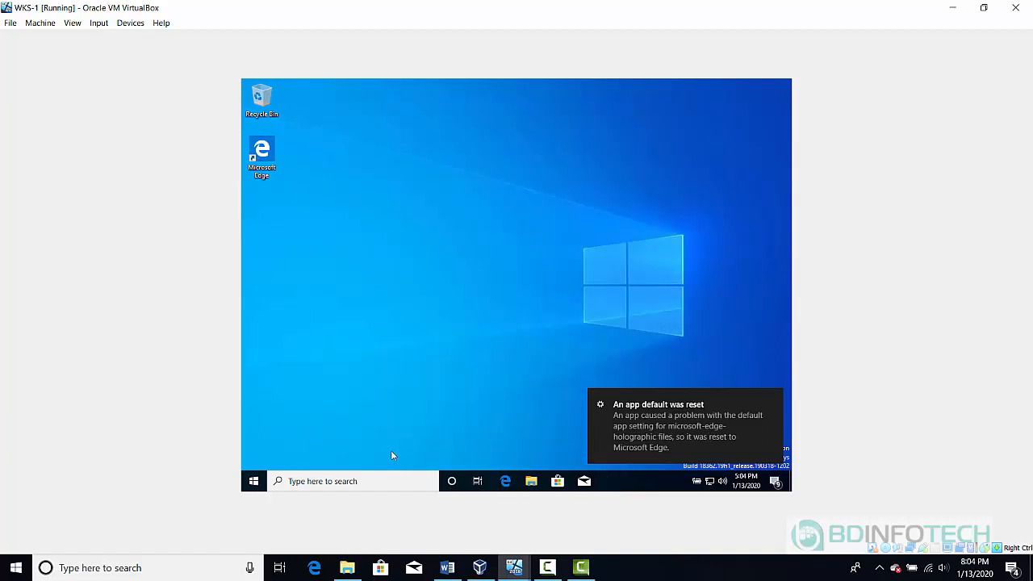
# Launch Command Prompt on WKS-1 by searching for cmd
pyautogui.click(322, 483)
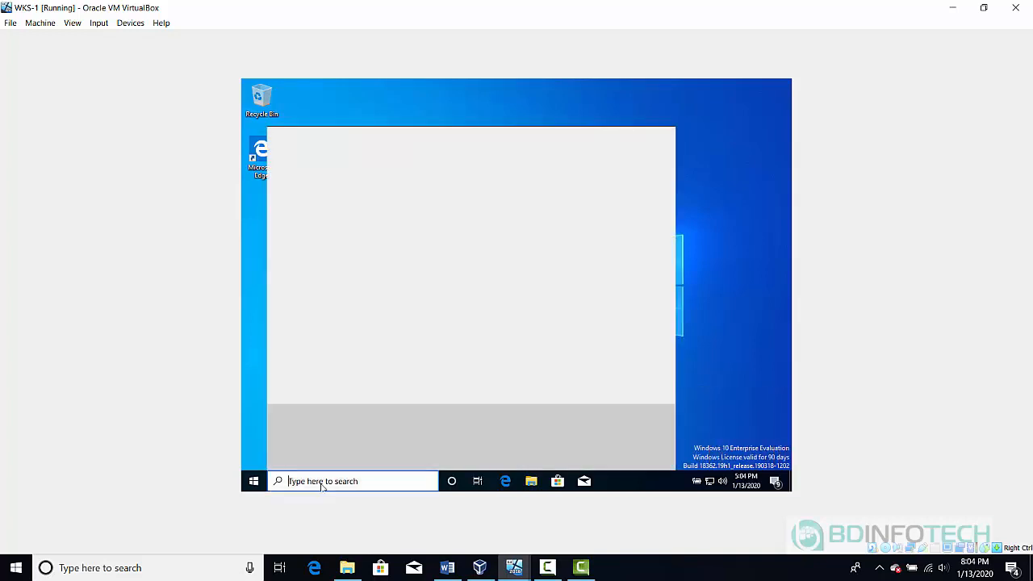
pyautogui.write('cmd')
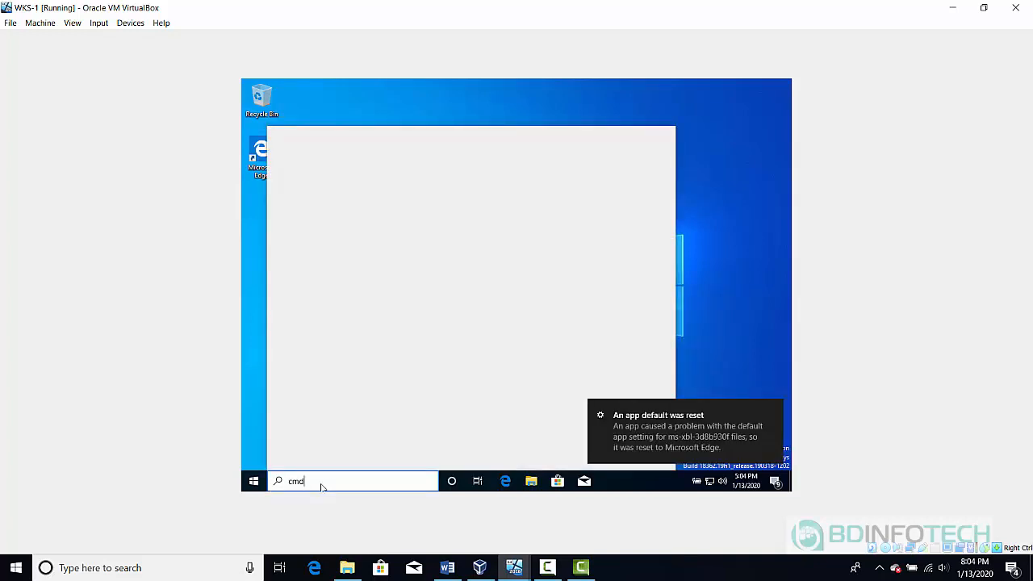
pyautogui.press('Return')
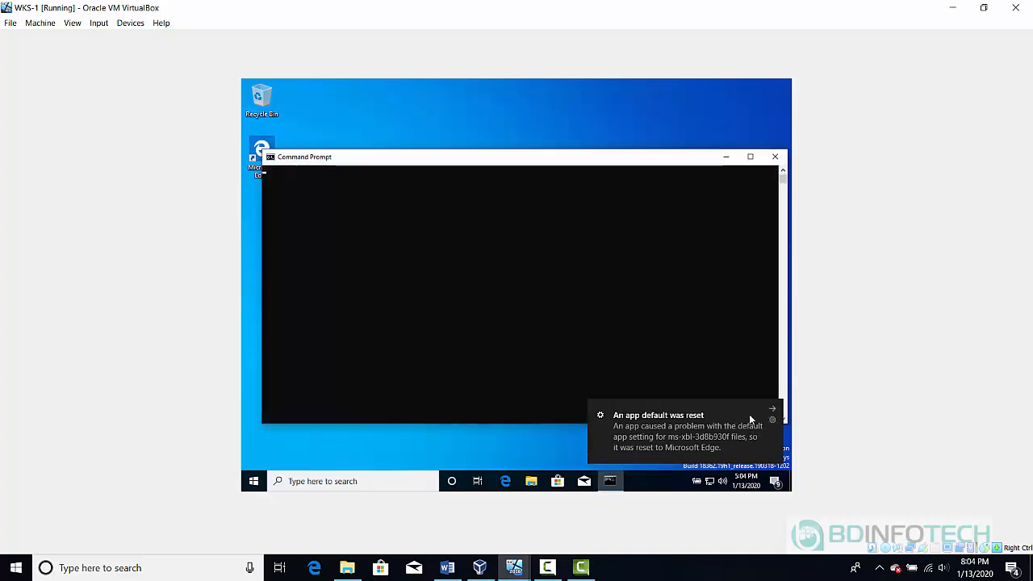
# Run whoami to confirm the signed-in user is the CONTOSO domain administrator
pyautogui.click(396, 274)
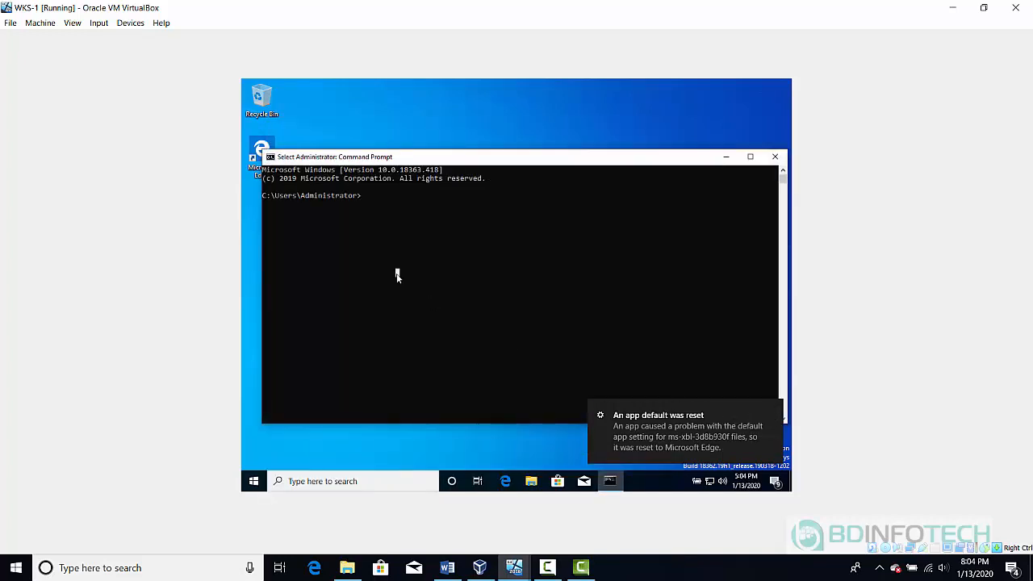
pyautogui.write('whoam')
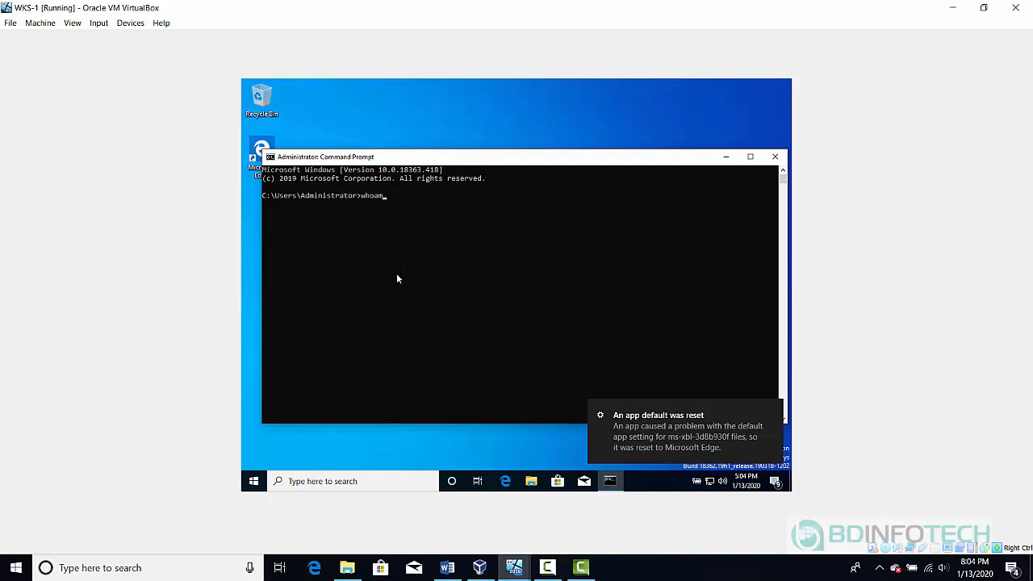
pyautogui.write('i')
pyautogui.press('Return')
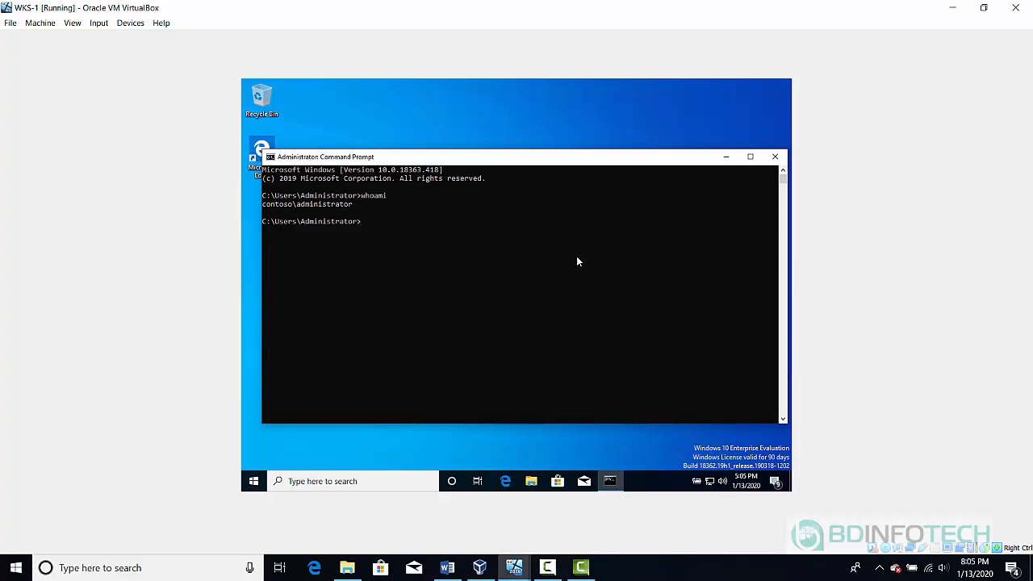
pyautogui.click(547, 567)
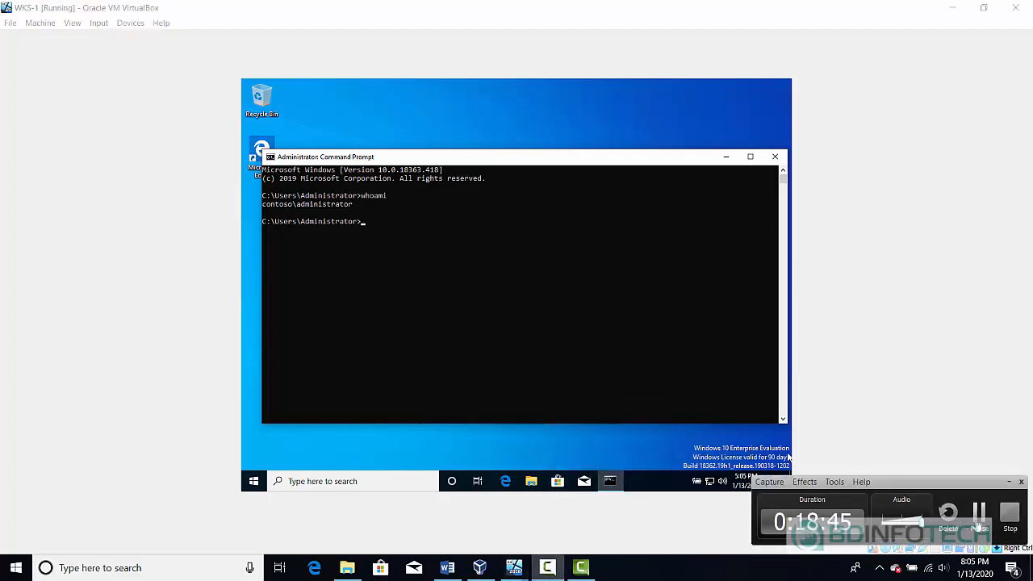